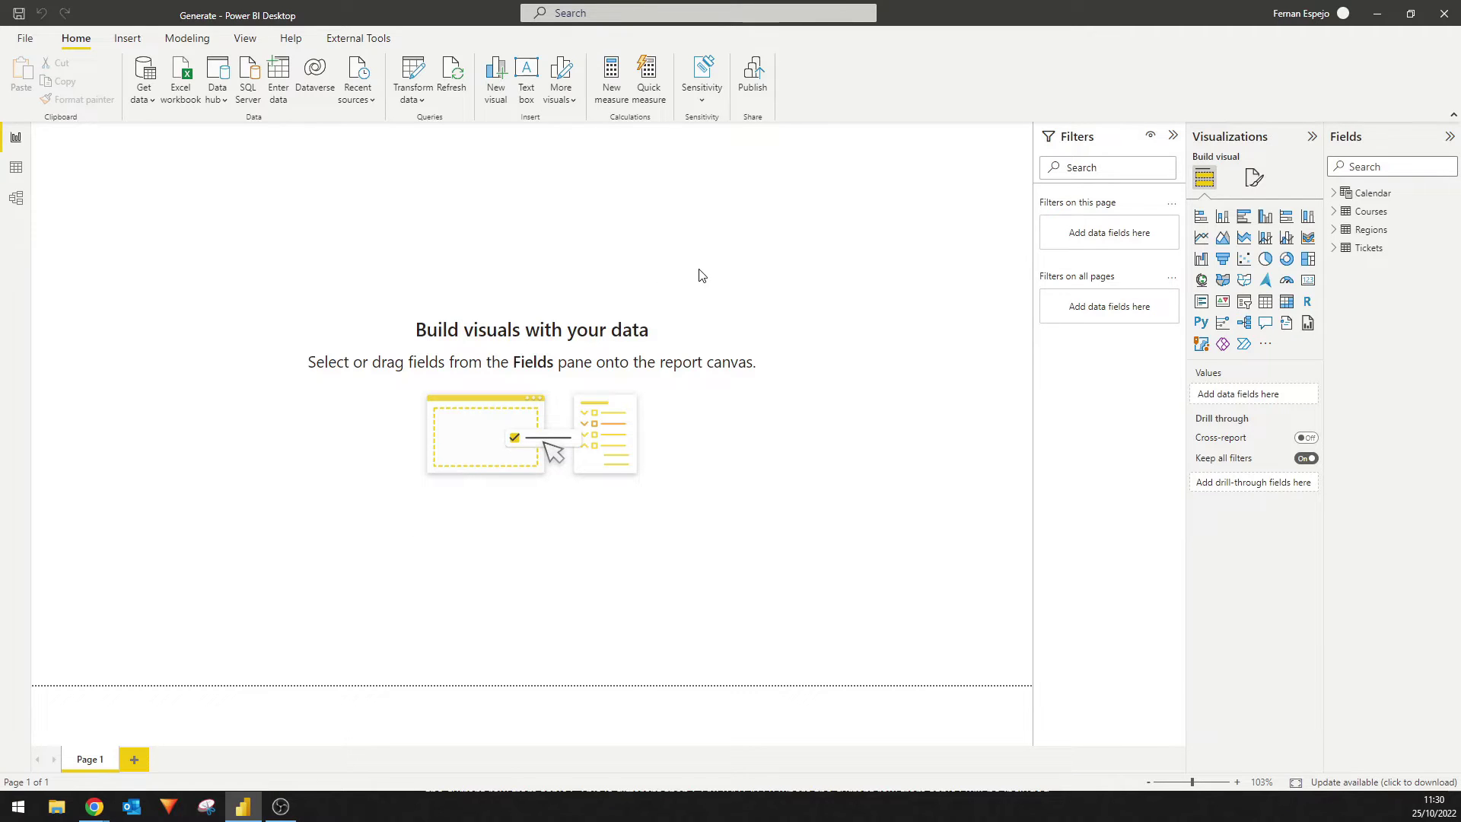
- Inspect the Calendar table's data and formula in Data view
left_click(15, 170)
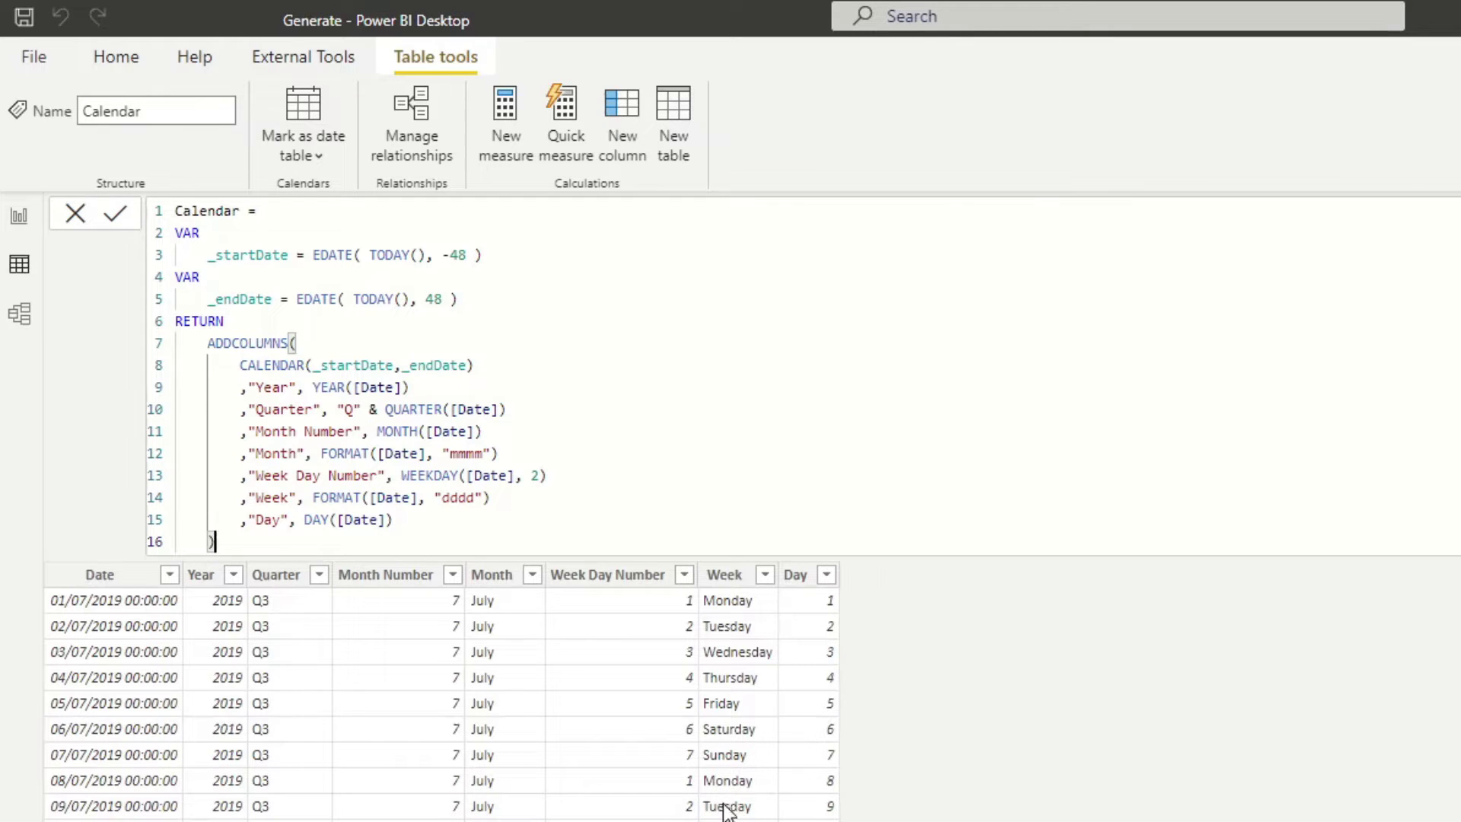
scroll(733, 810, "down", 20)
scroll(732, 810, "down", 10)
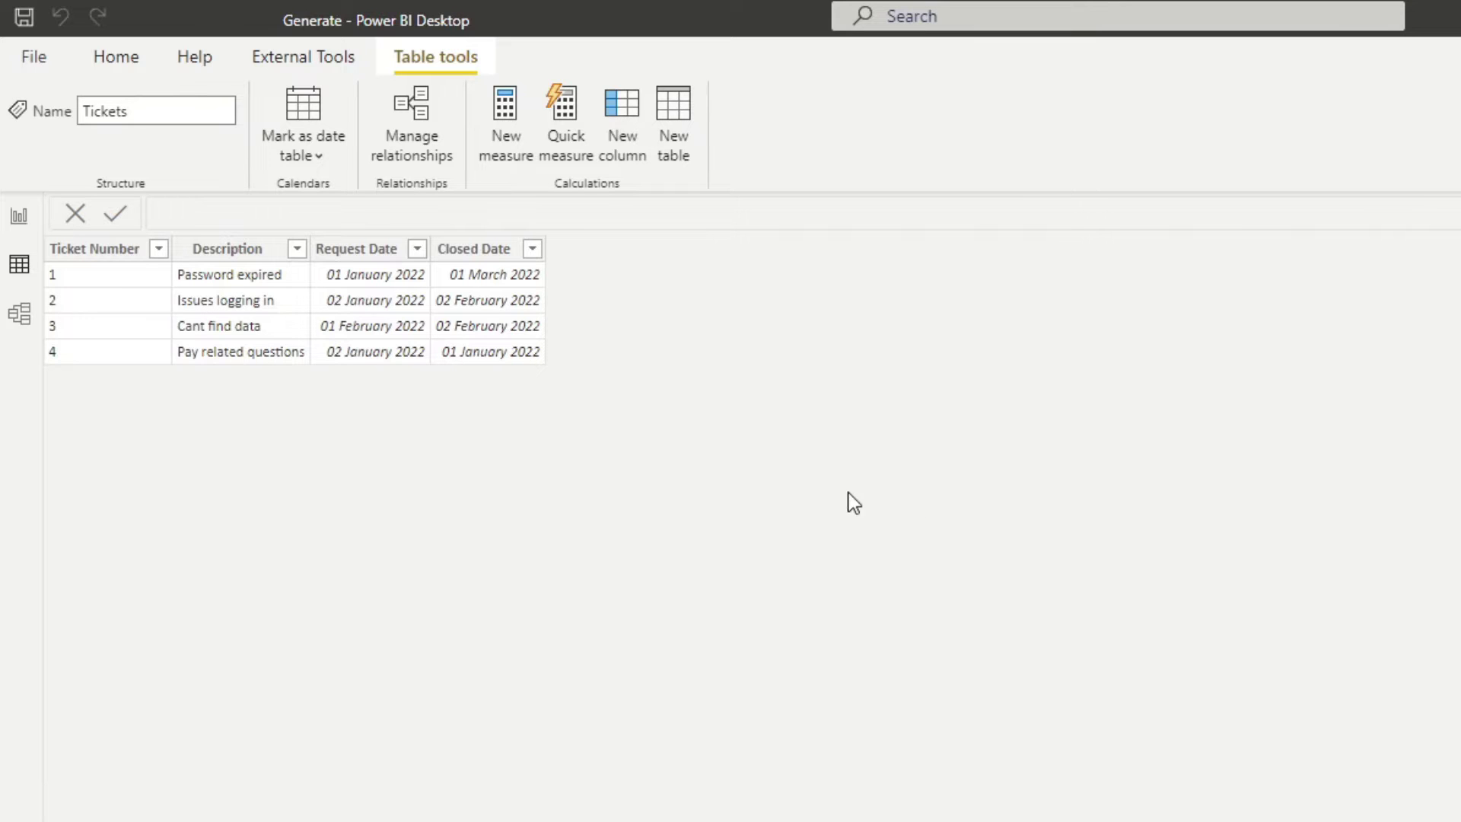
- In Model view, move the Calendar card to the lower left and the Tickets card to the centre
left_click(25, 323)
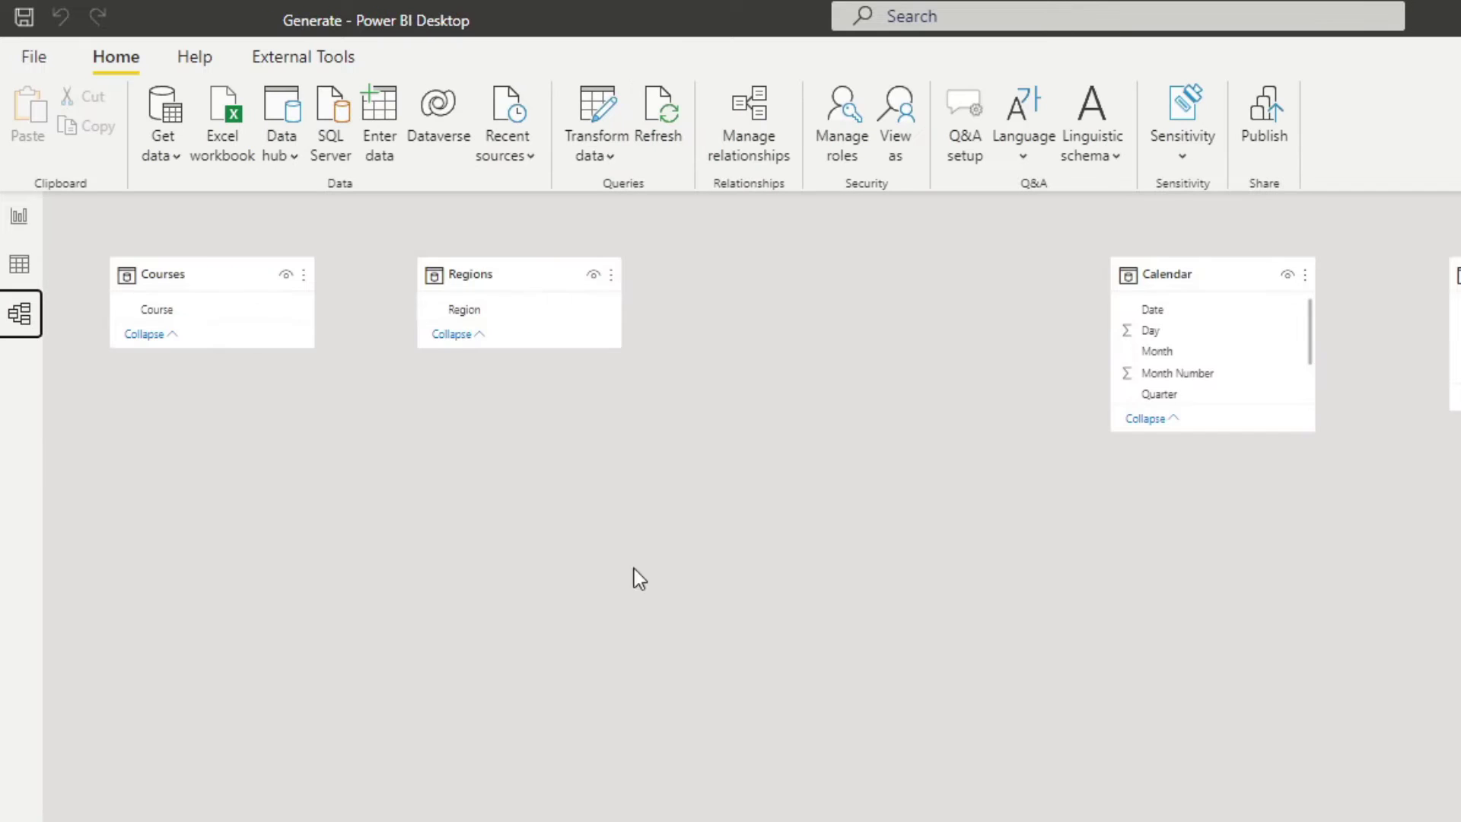
left_click_drag(1191, 274, 378, 464)
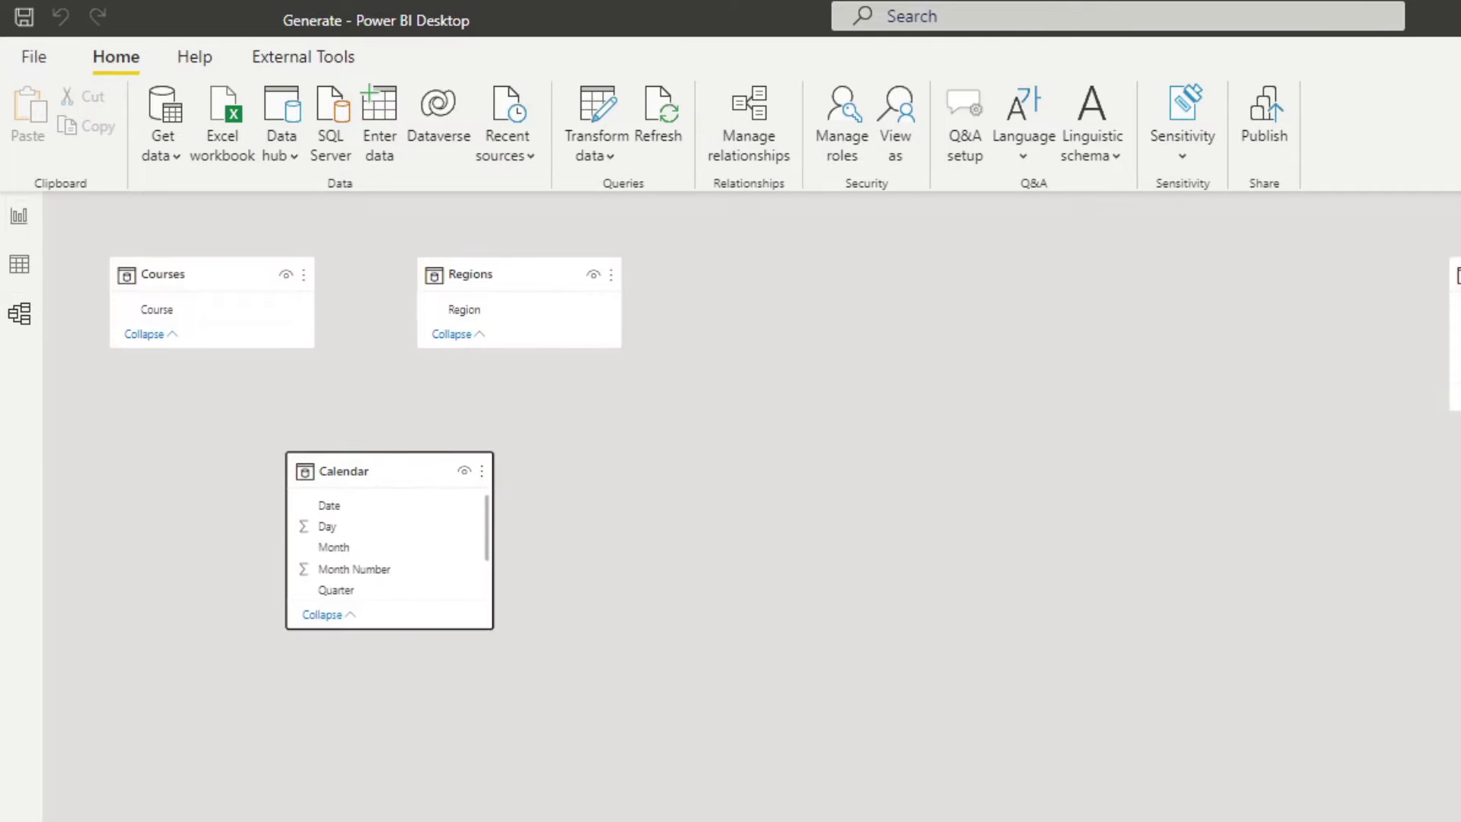
left_click_drag(1455, 276, 699, 522)
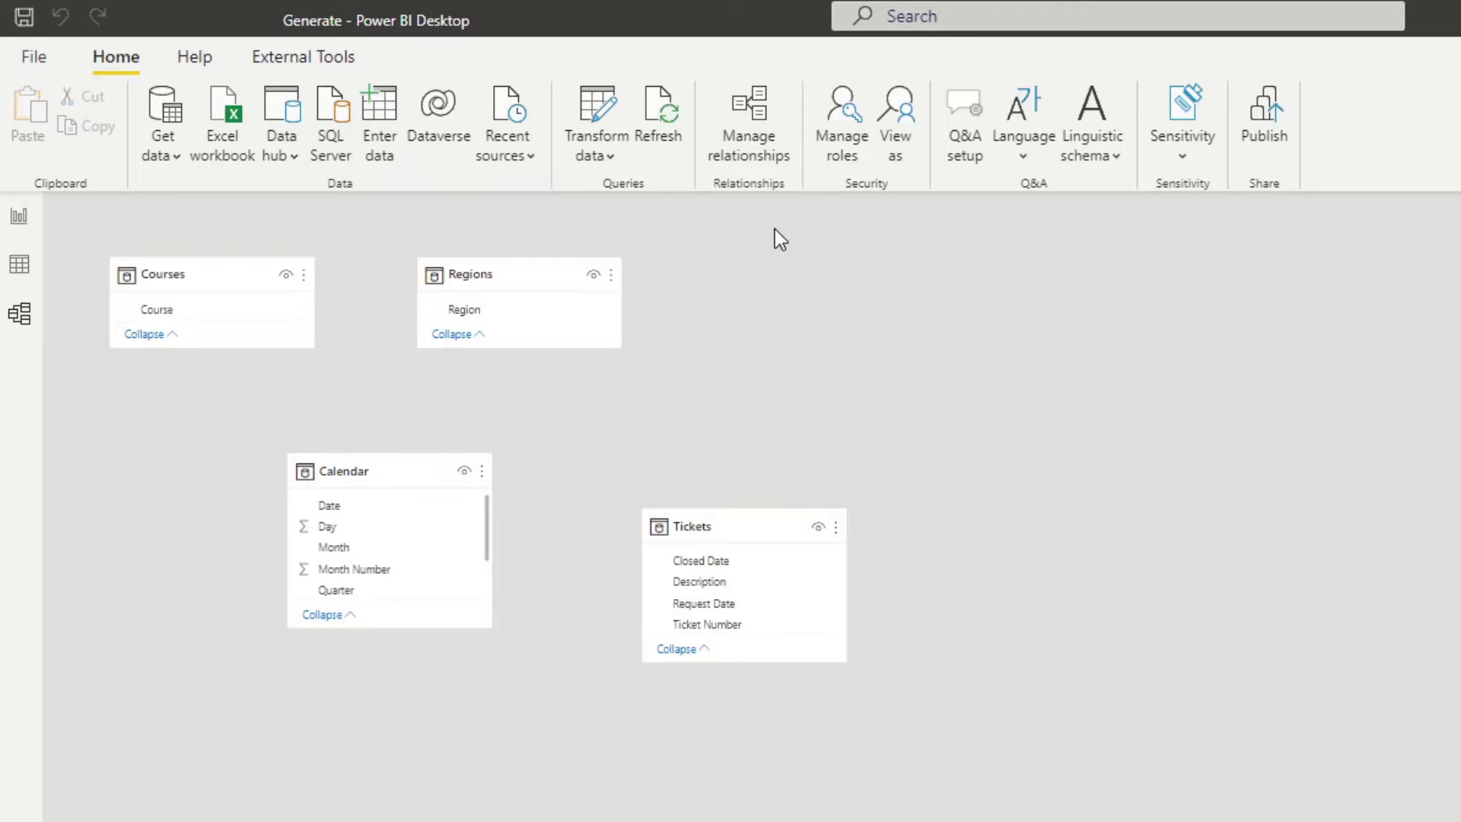
- Preview the Tickets, Courses and Regions tables, then bring up the GENERATE reference article
left_click(19, 264)
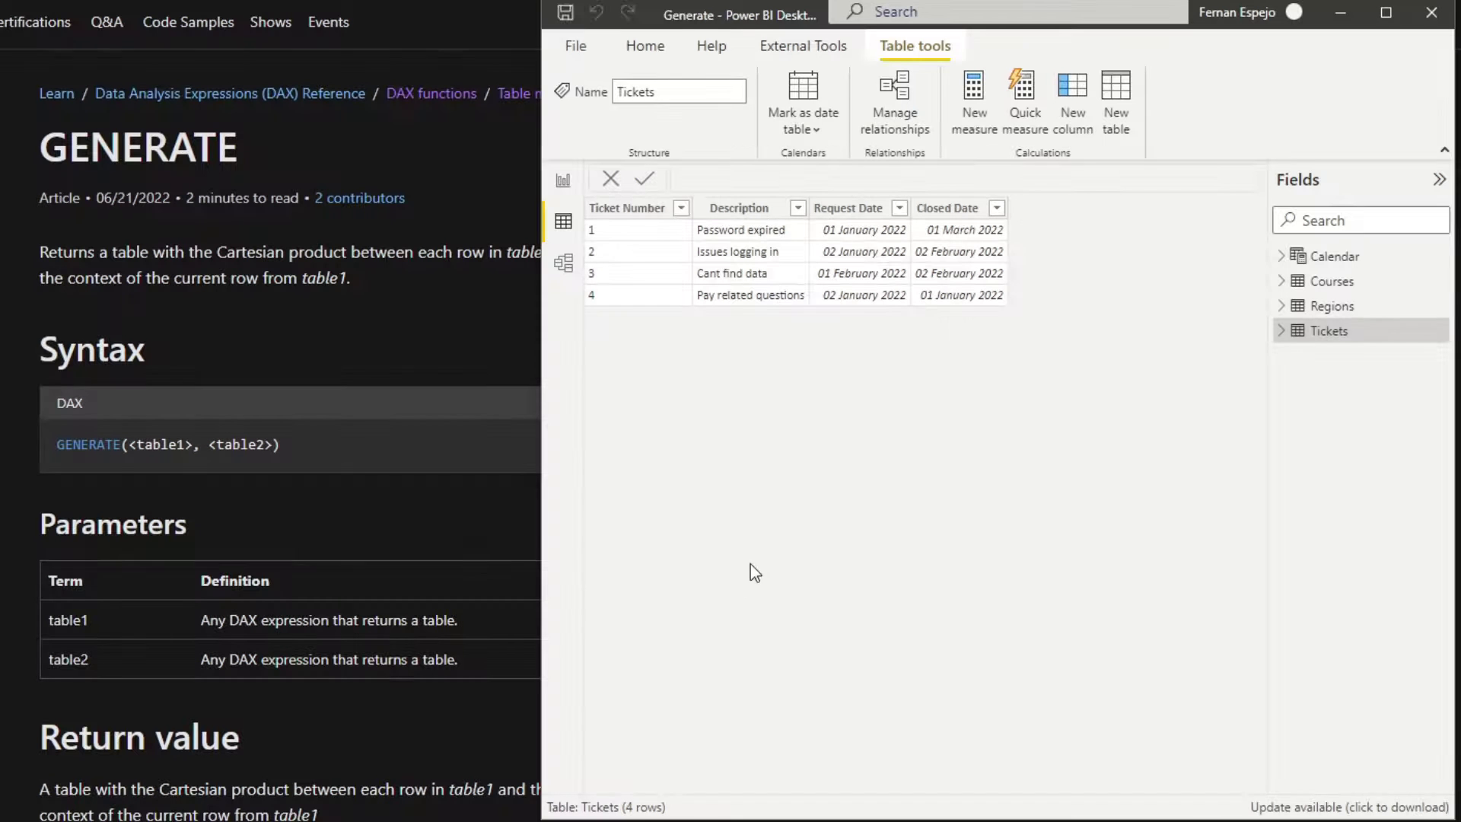
left_click(1359, 287)
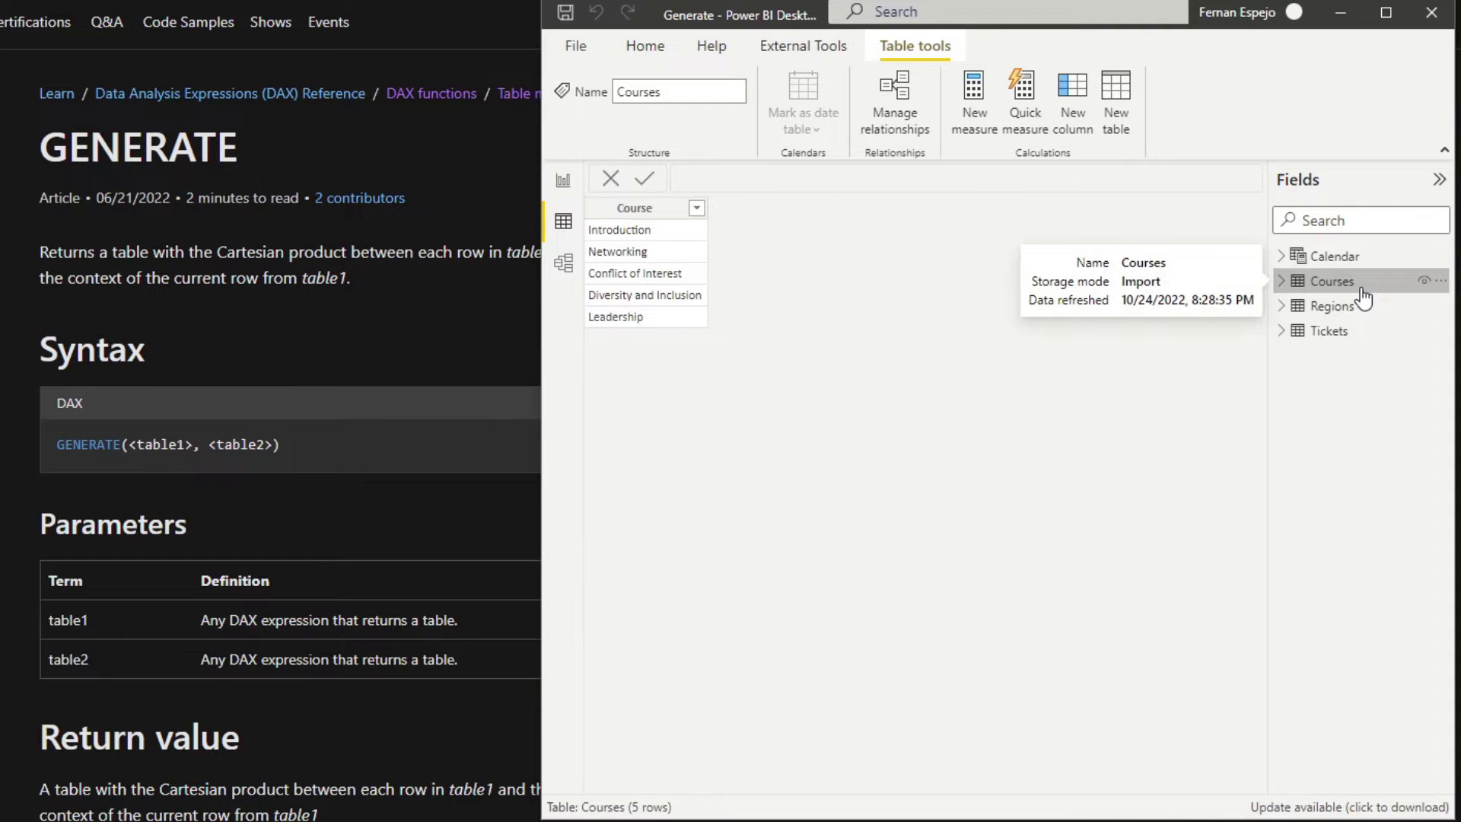
left_click(1355, 305)
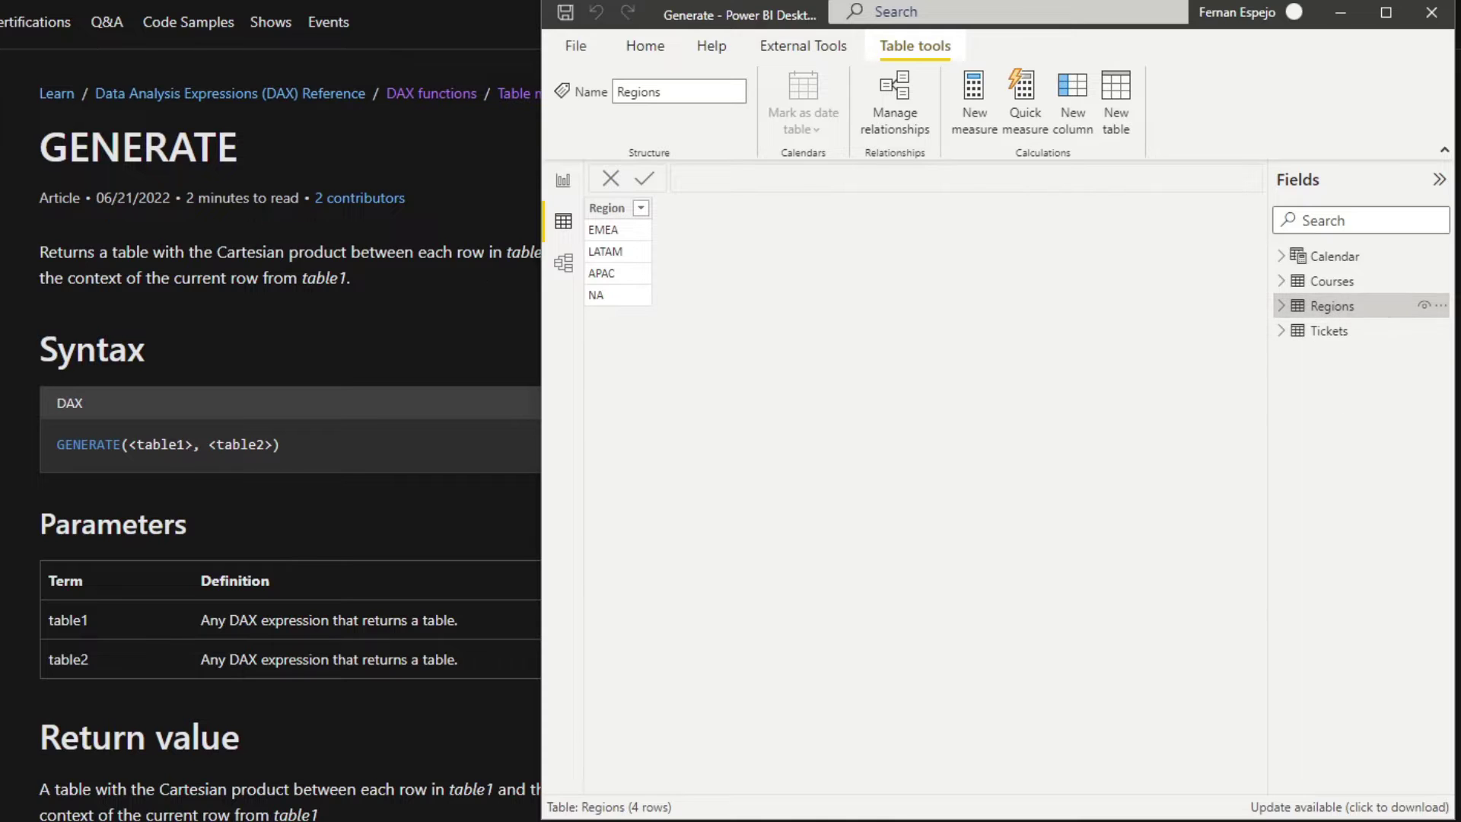
left_click(1373, 287)
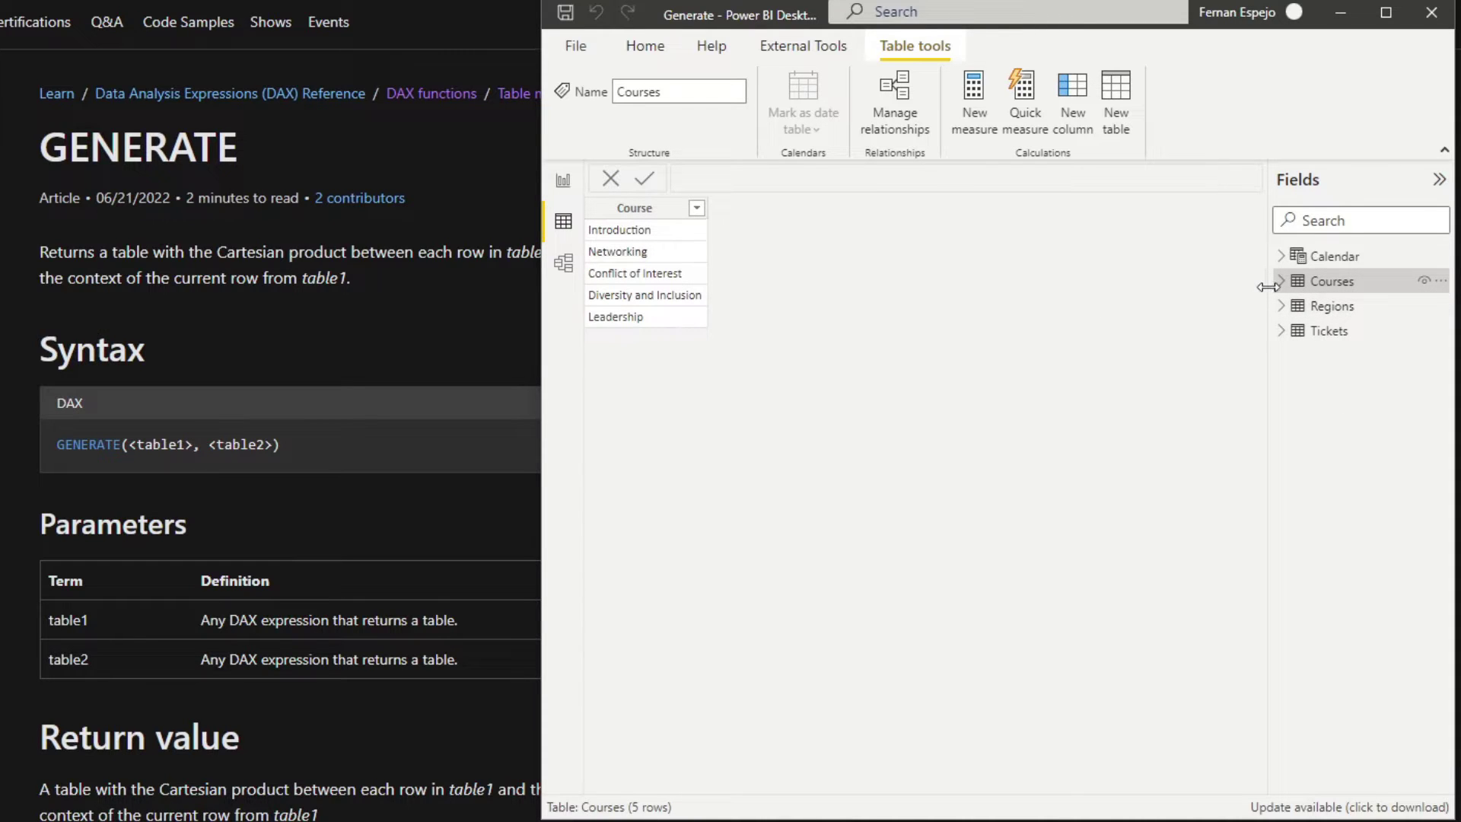
left_click(1342, 309)
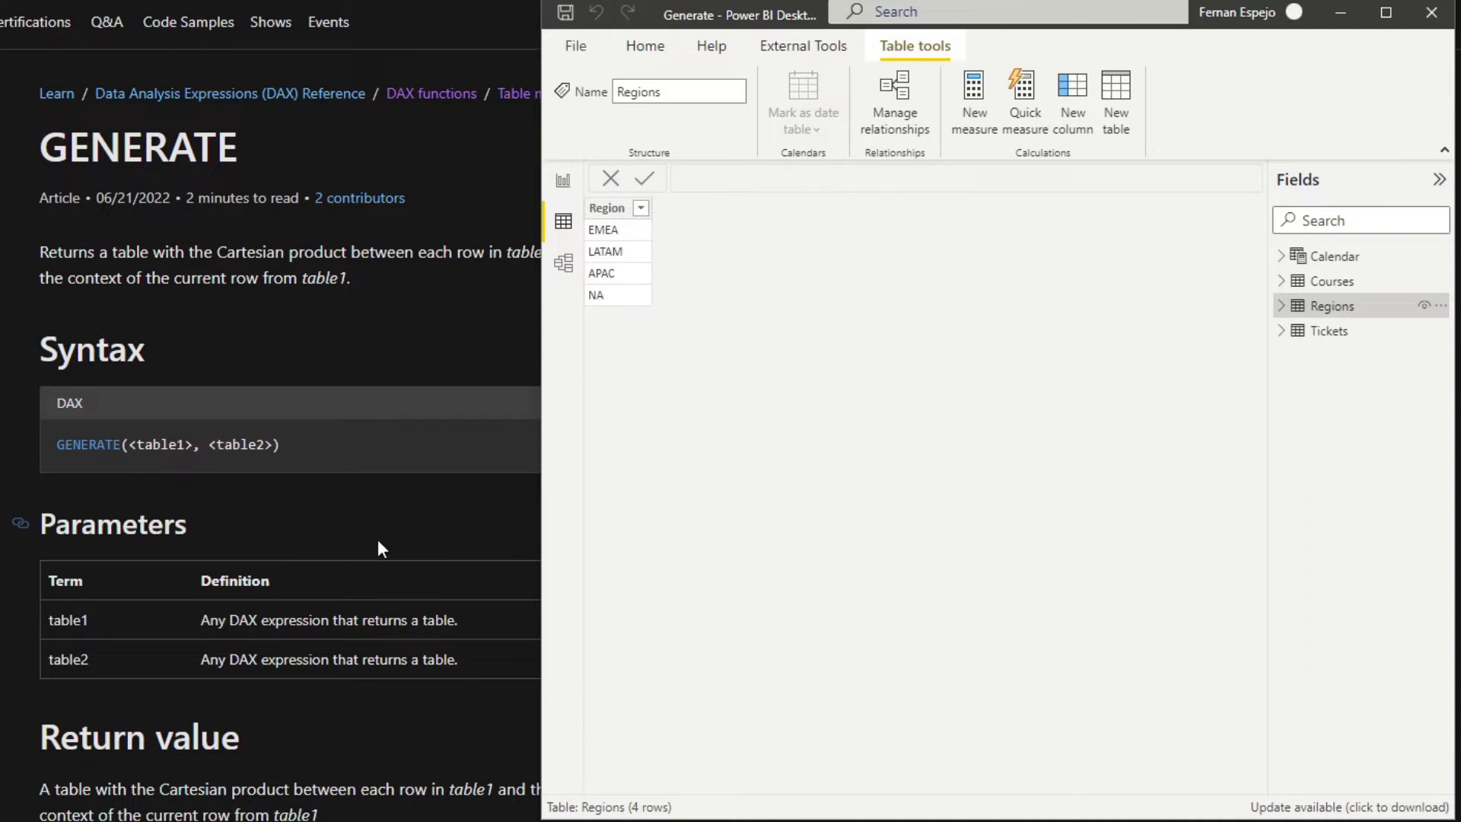
left_click(394, 284)
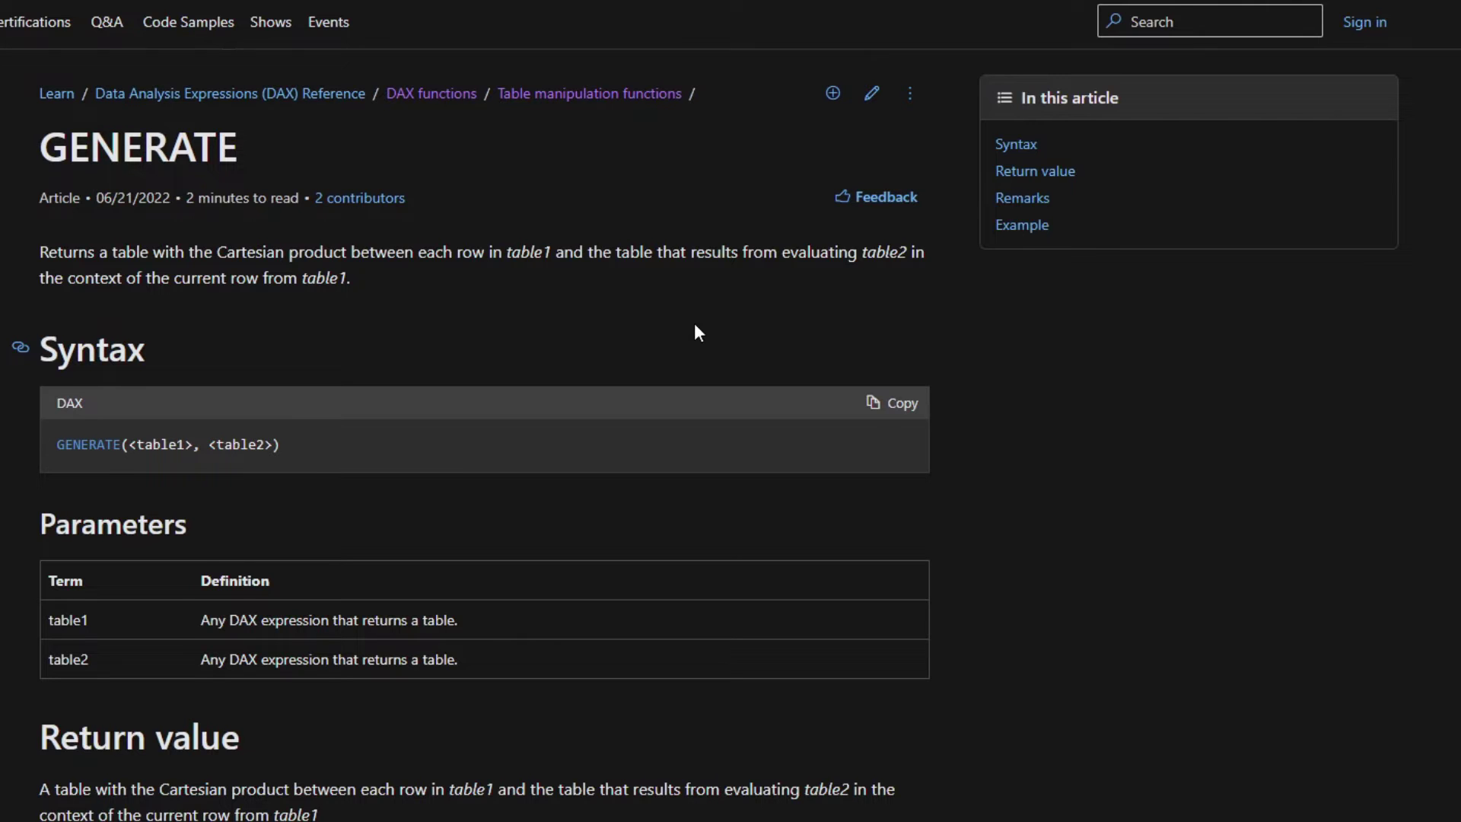
- Highlight the Cartesian-product phrase in GENERATE's Return value, then return to Power BI
scroll(699, 332, "down", 5)
scroll(698, 333, "up", 3)
scroll(699, 333, "up", 1)
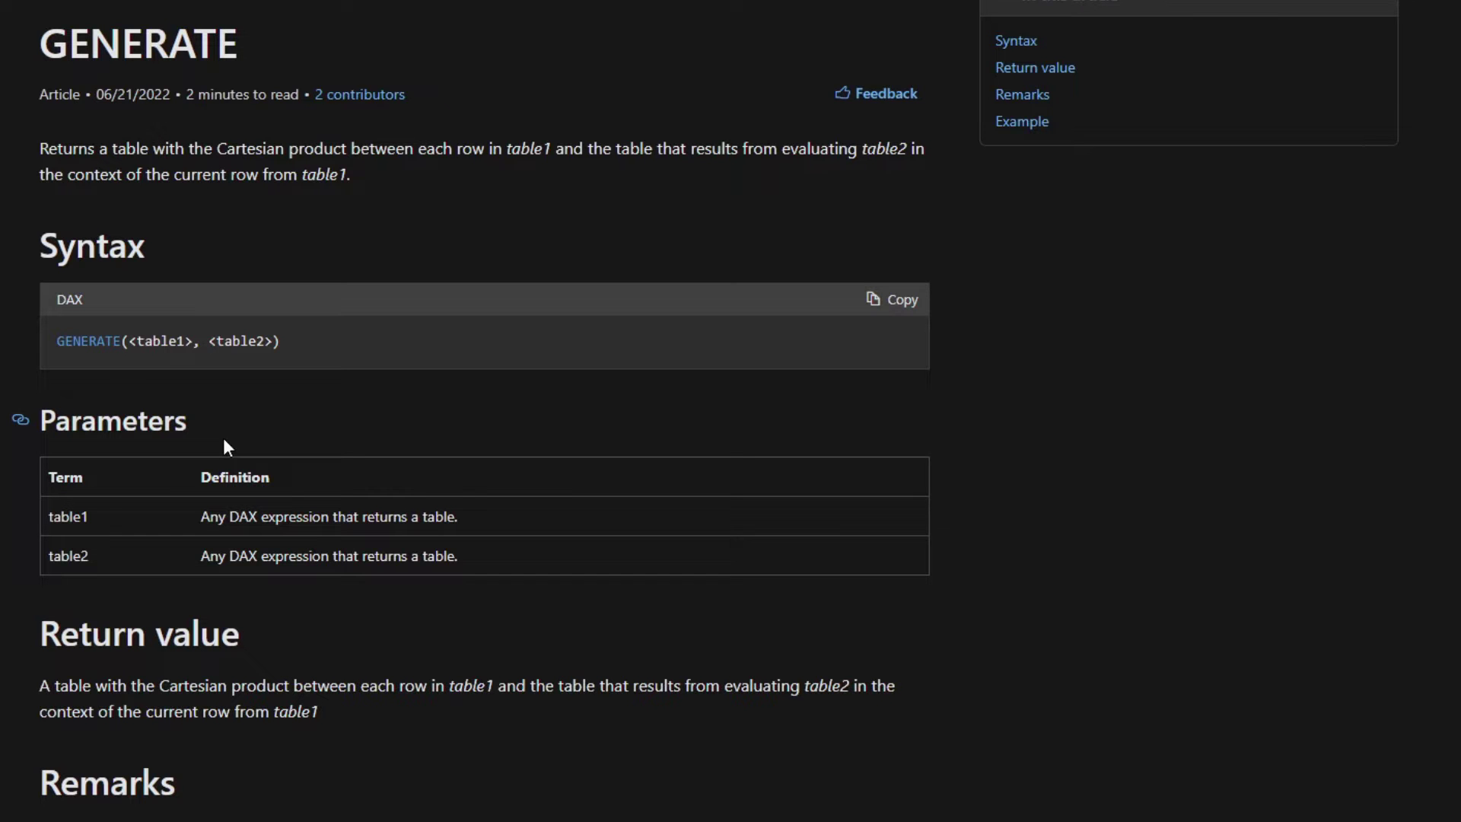
scroll(249, 441, "down", 4)
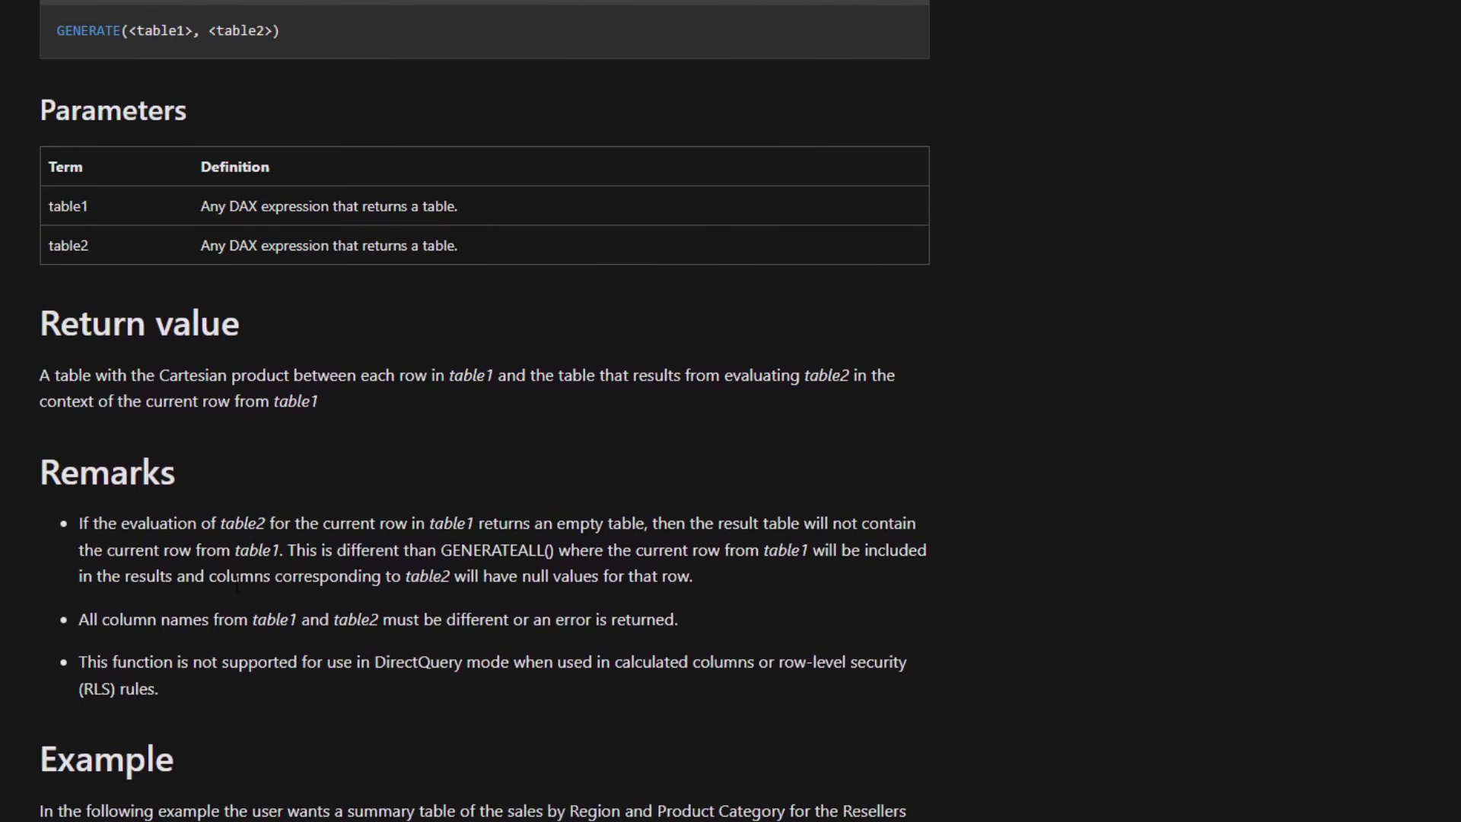
left_click_drag(69, 375, 241, 376)
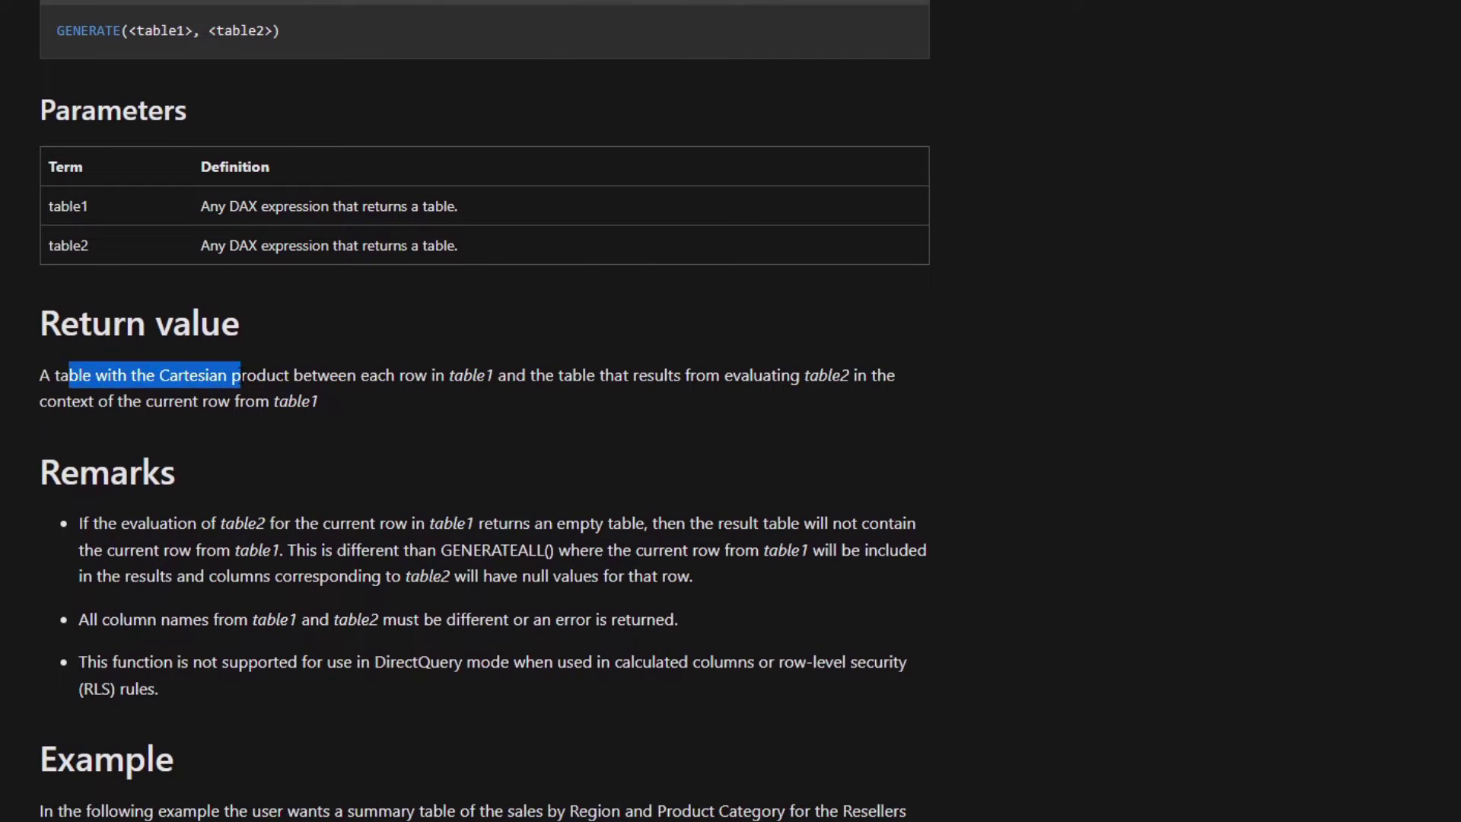
scroll(432, 362, "up", 3)
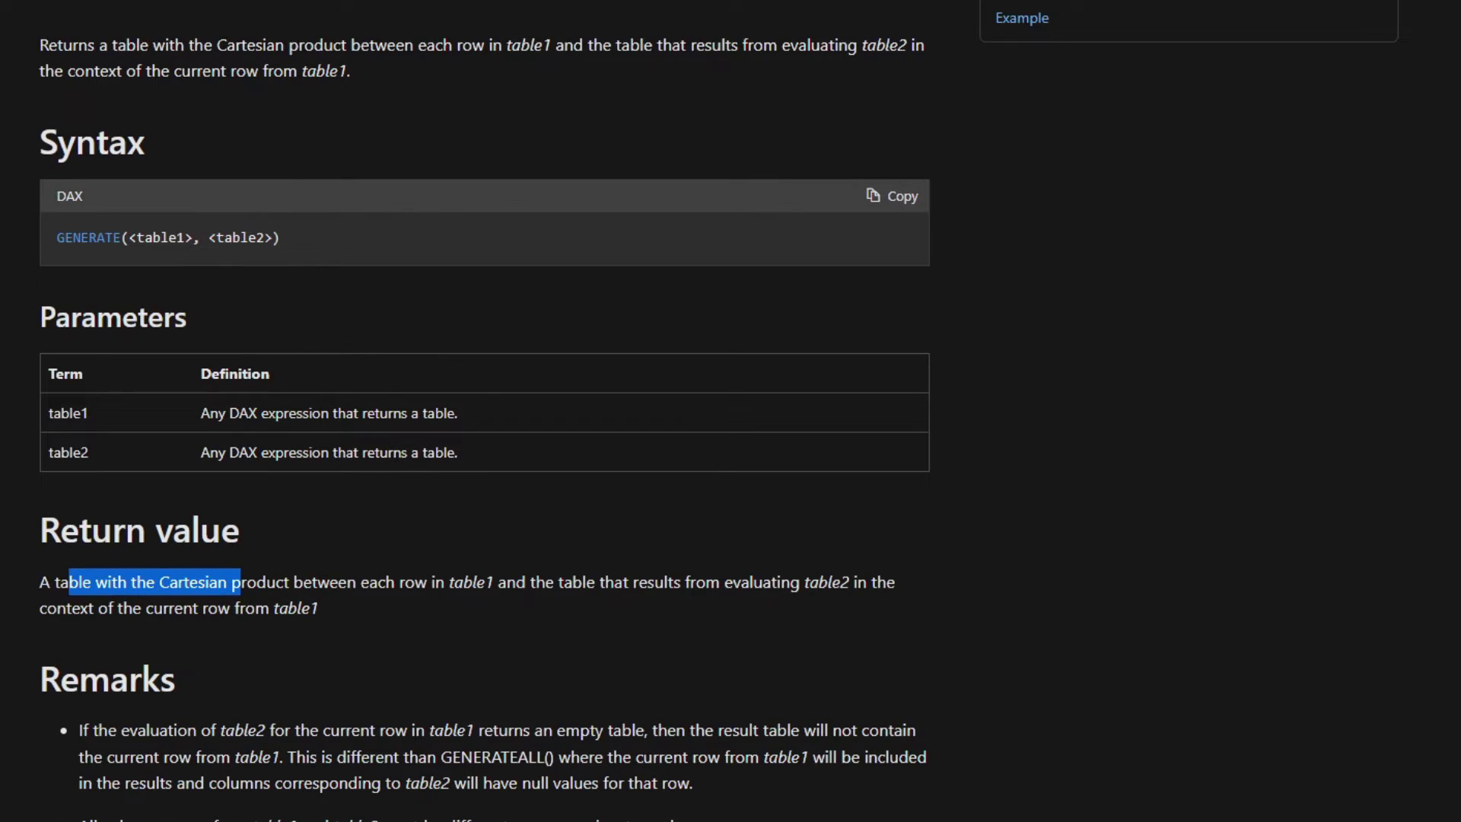
key("alt+Tab")
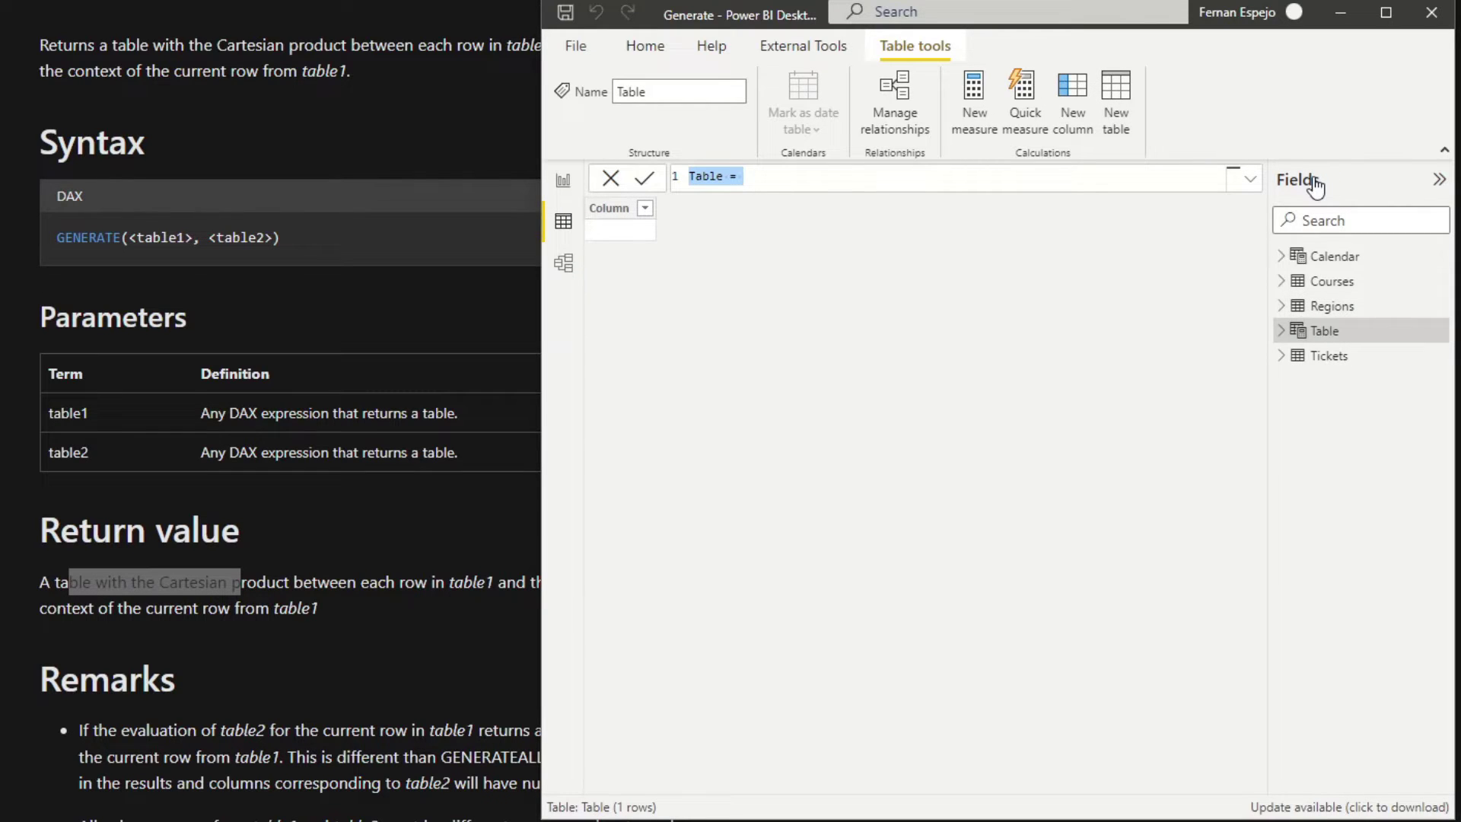
- Create the calculated table Generate = GENERATE( Regions, Courses ), giving 20 Region–Course rows
type("Generate =GENERAT")
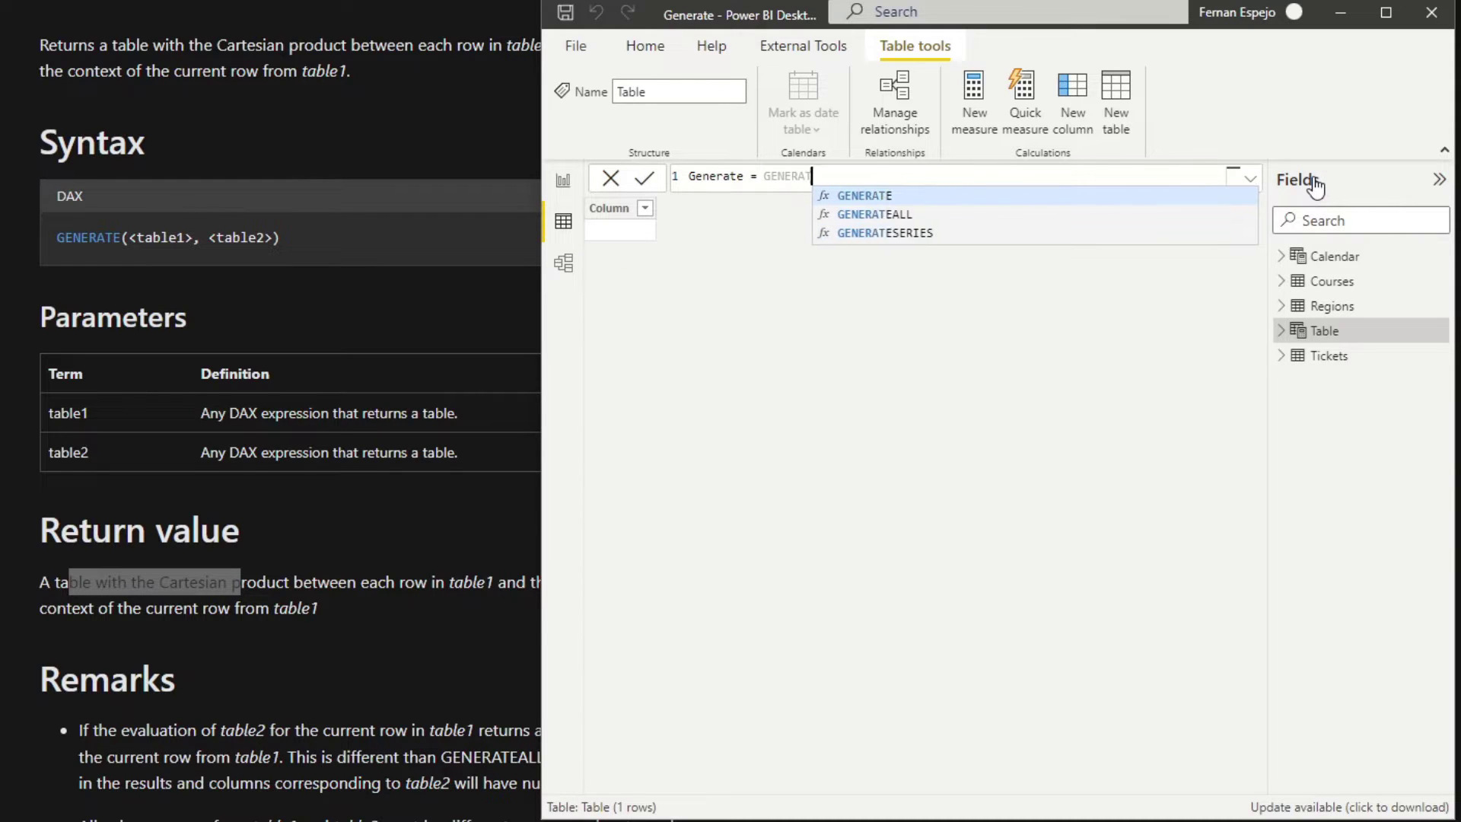
type("E(")
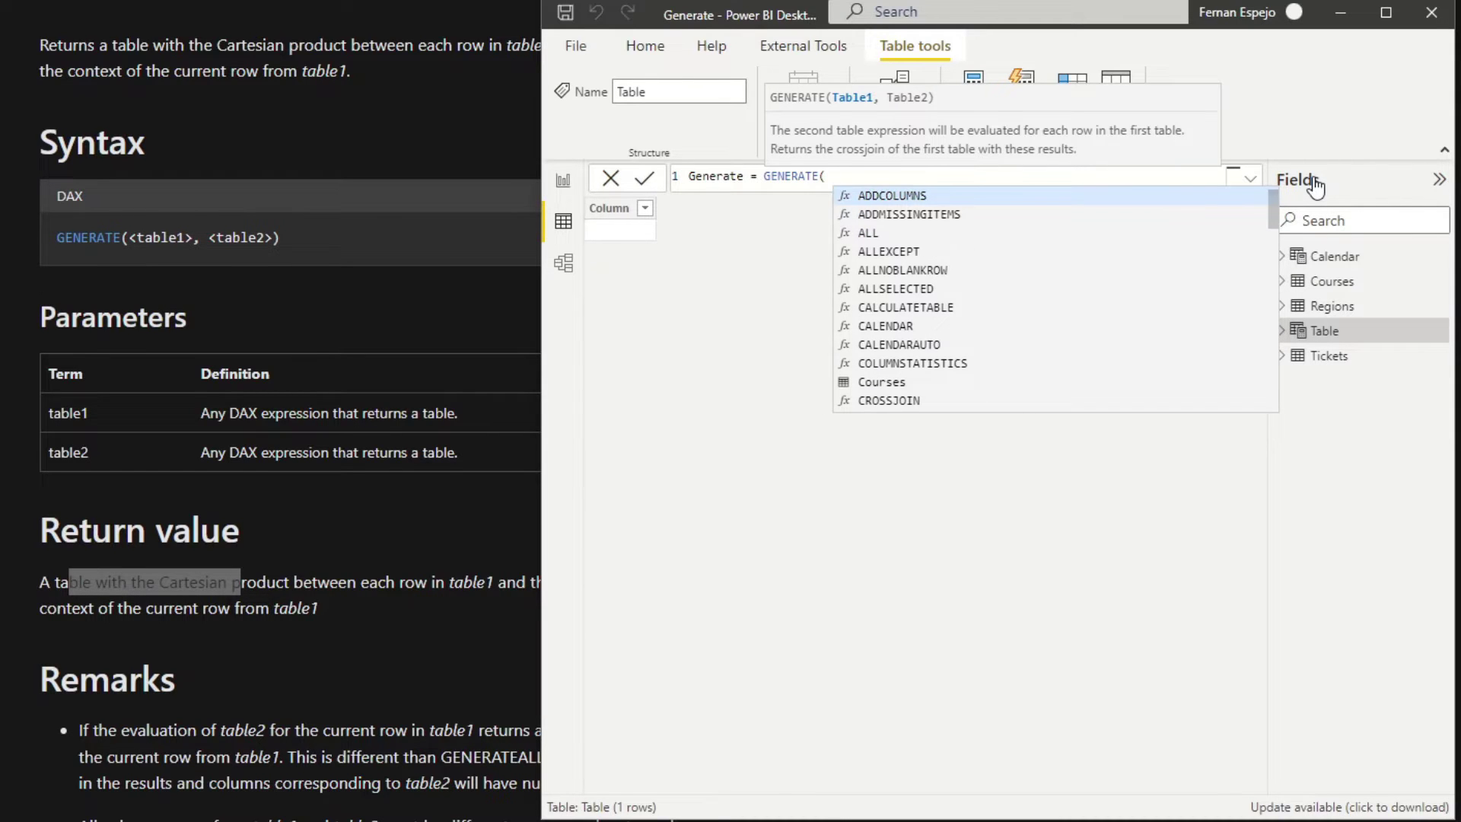
type(" Regions")
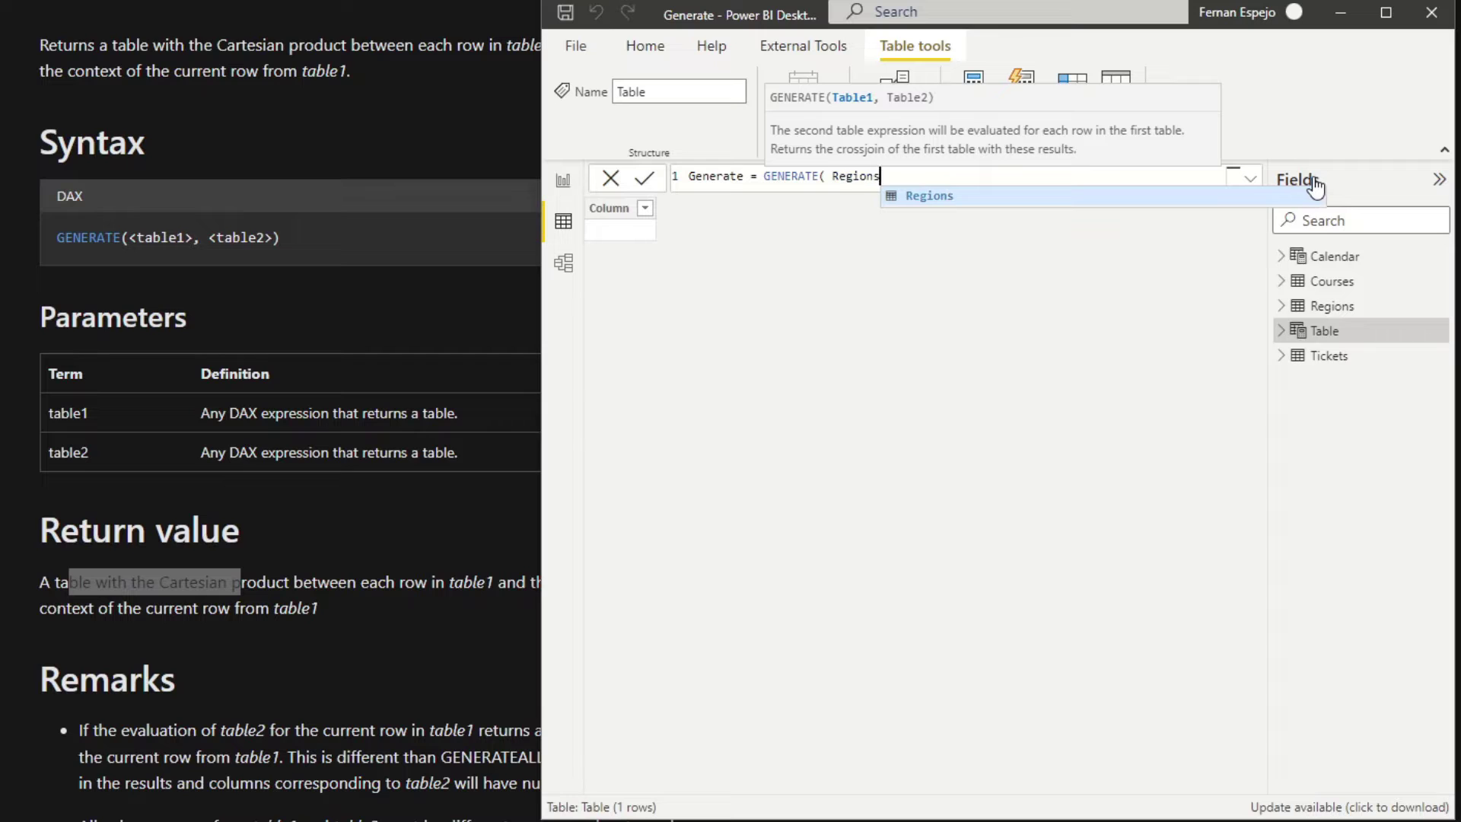
type(", C")
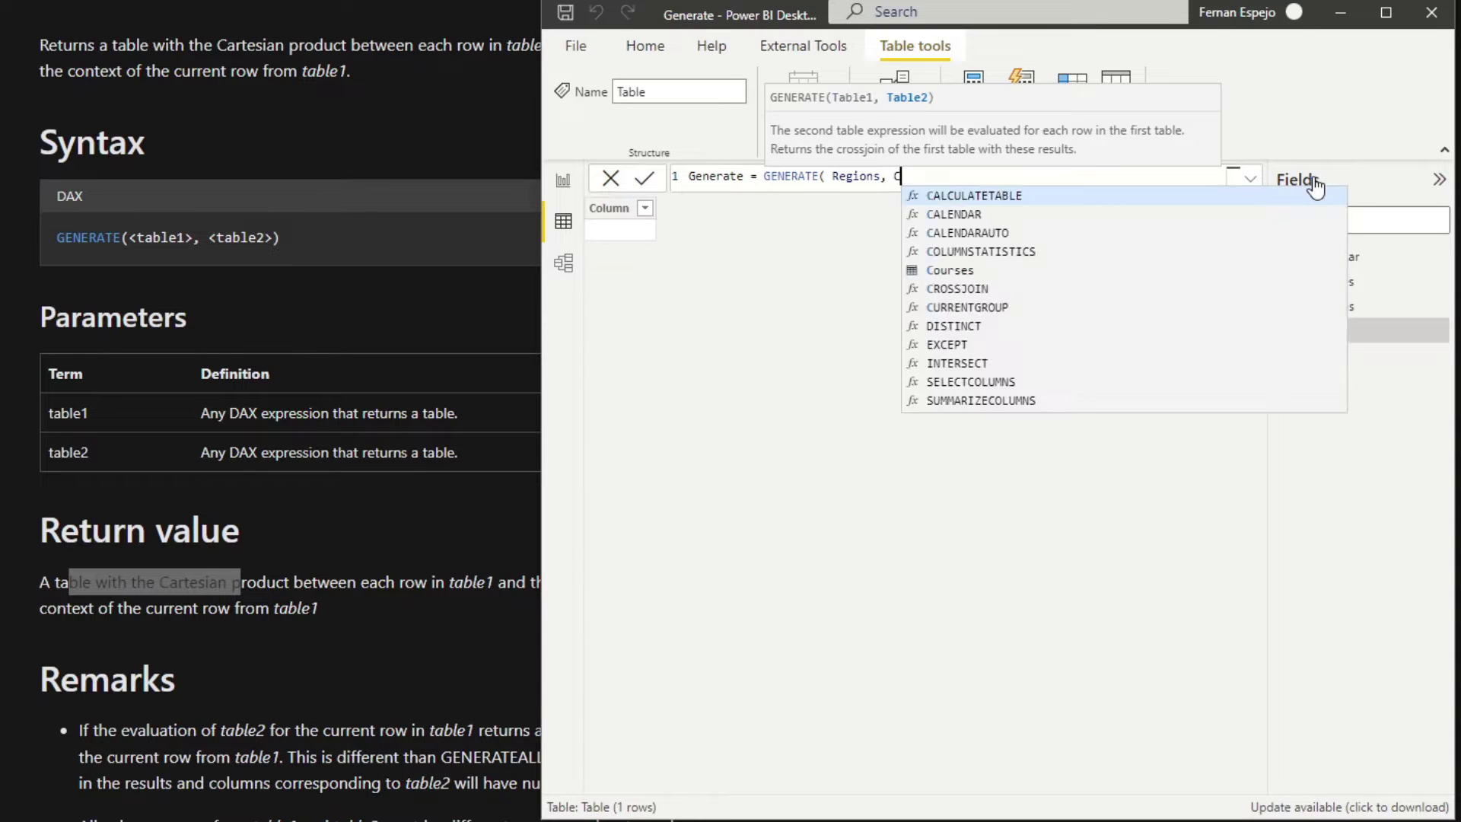
type("ourses)")
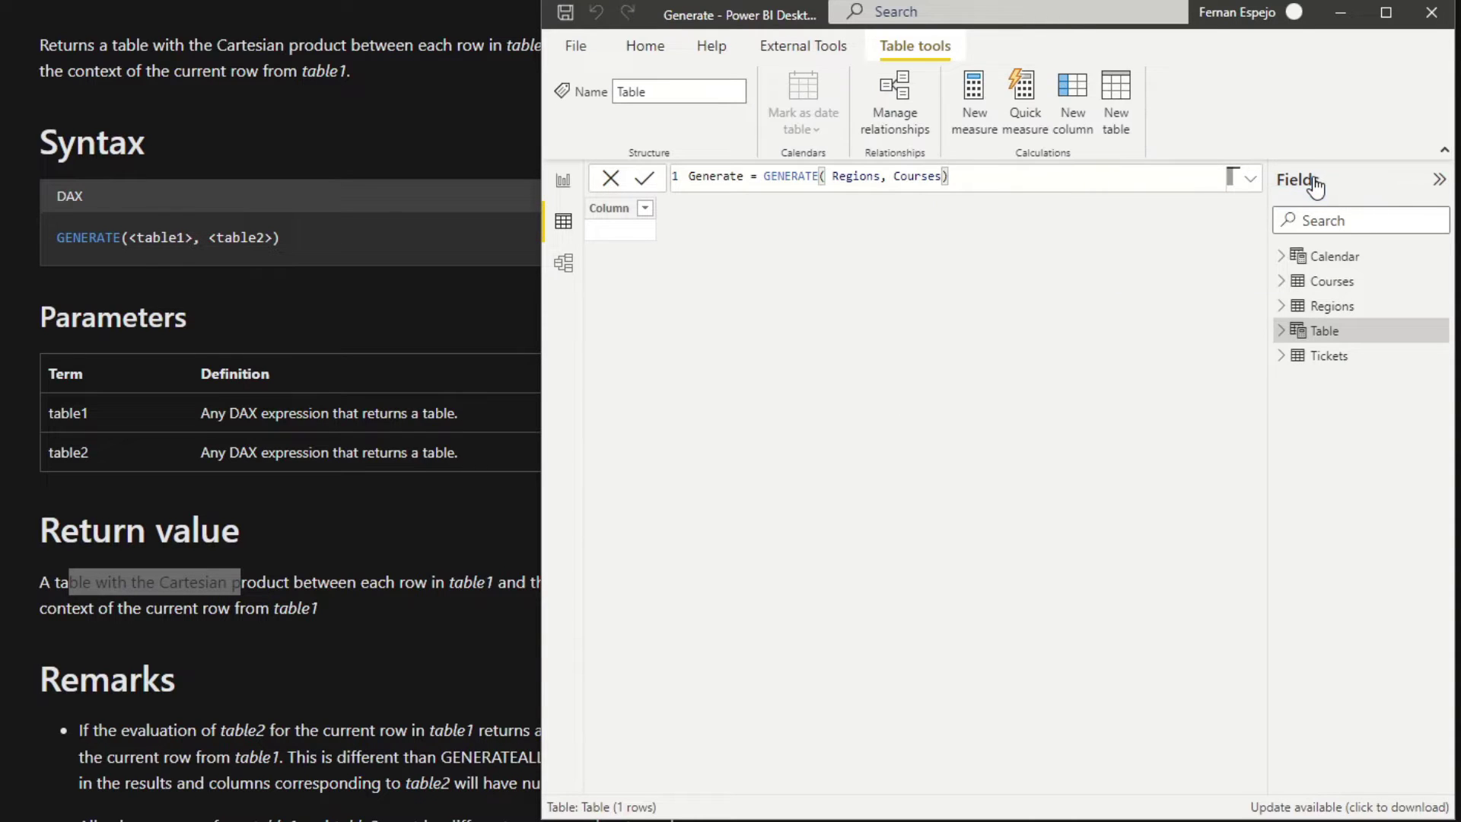
key("Return")
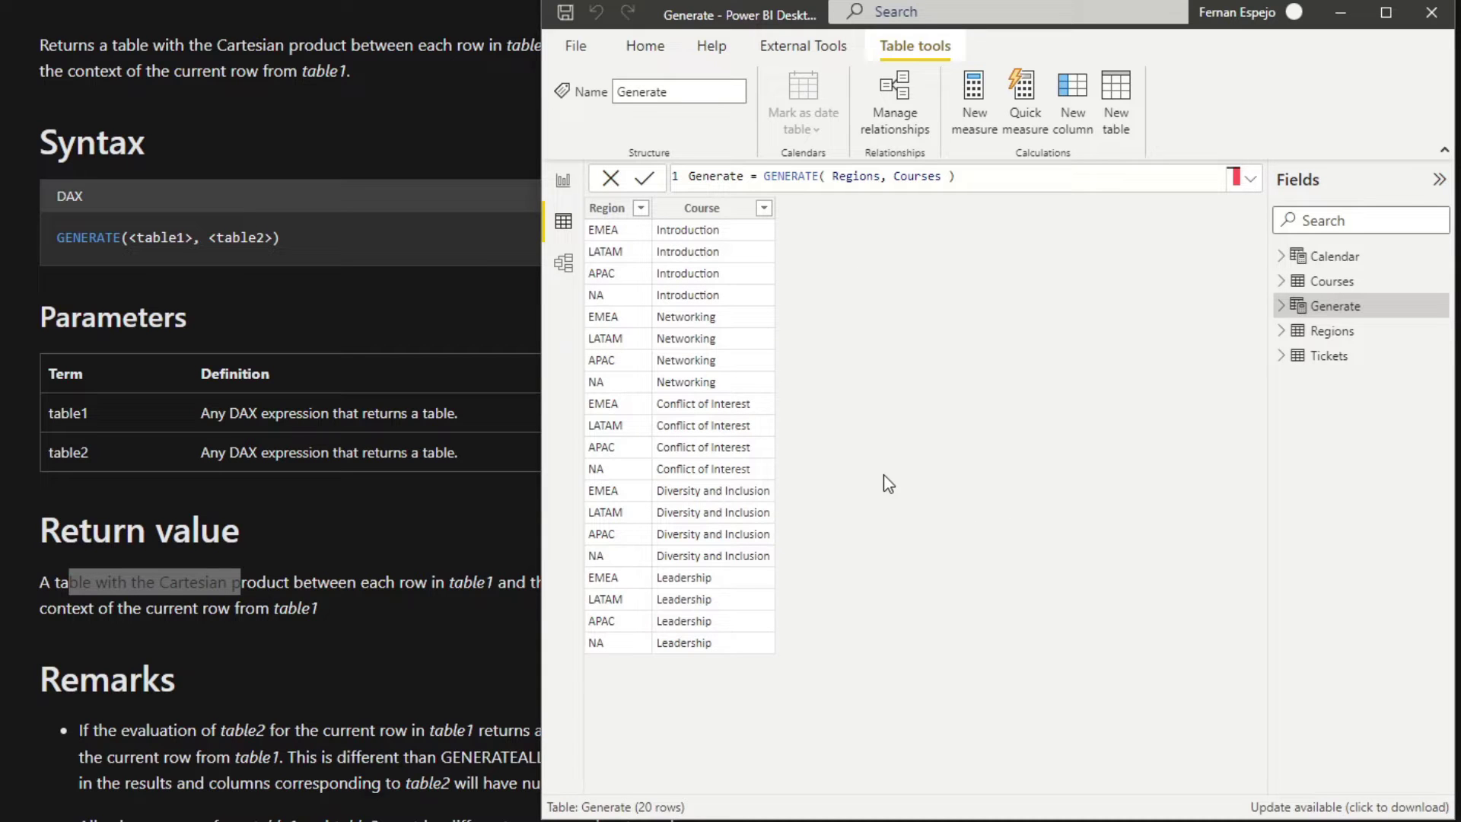
- Sort the Generate table by Region ascending and check the Region and Course columns
left_click(640, 207)
left_click(697, 230)
left_click(730, 394)
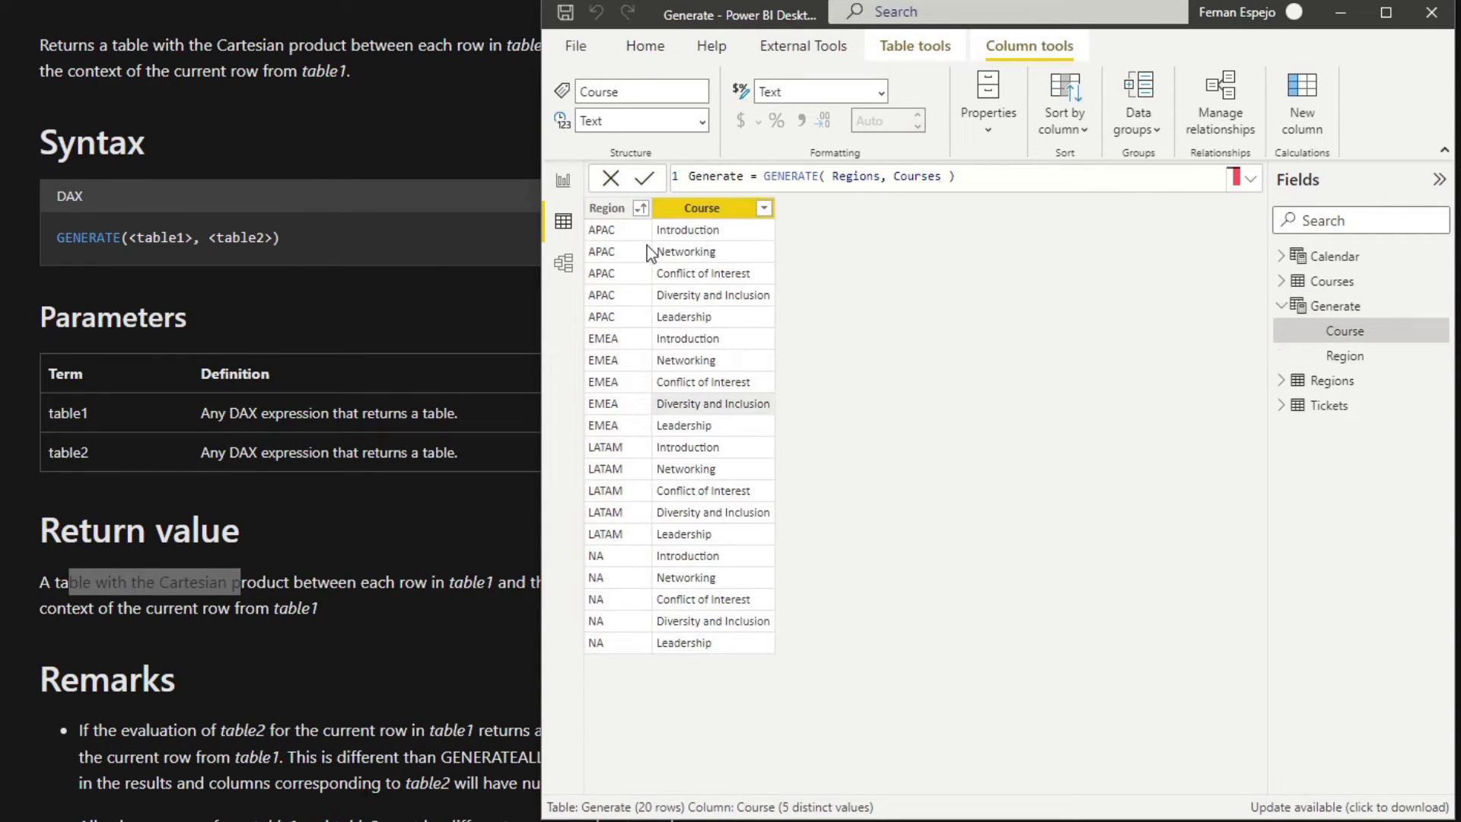
left_click(627, 247)
left_click(716, 271)
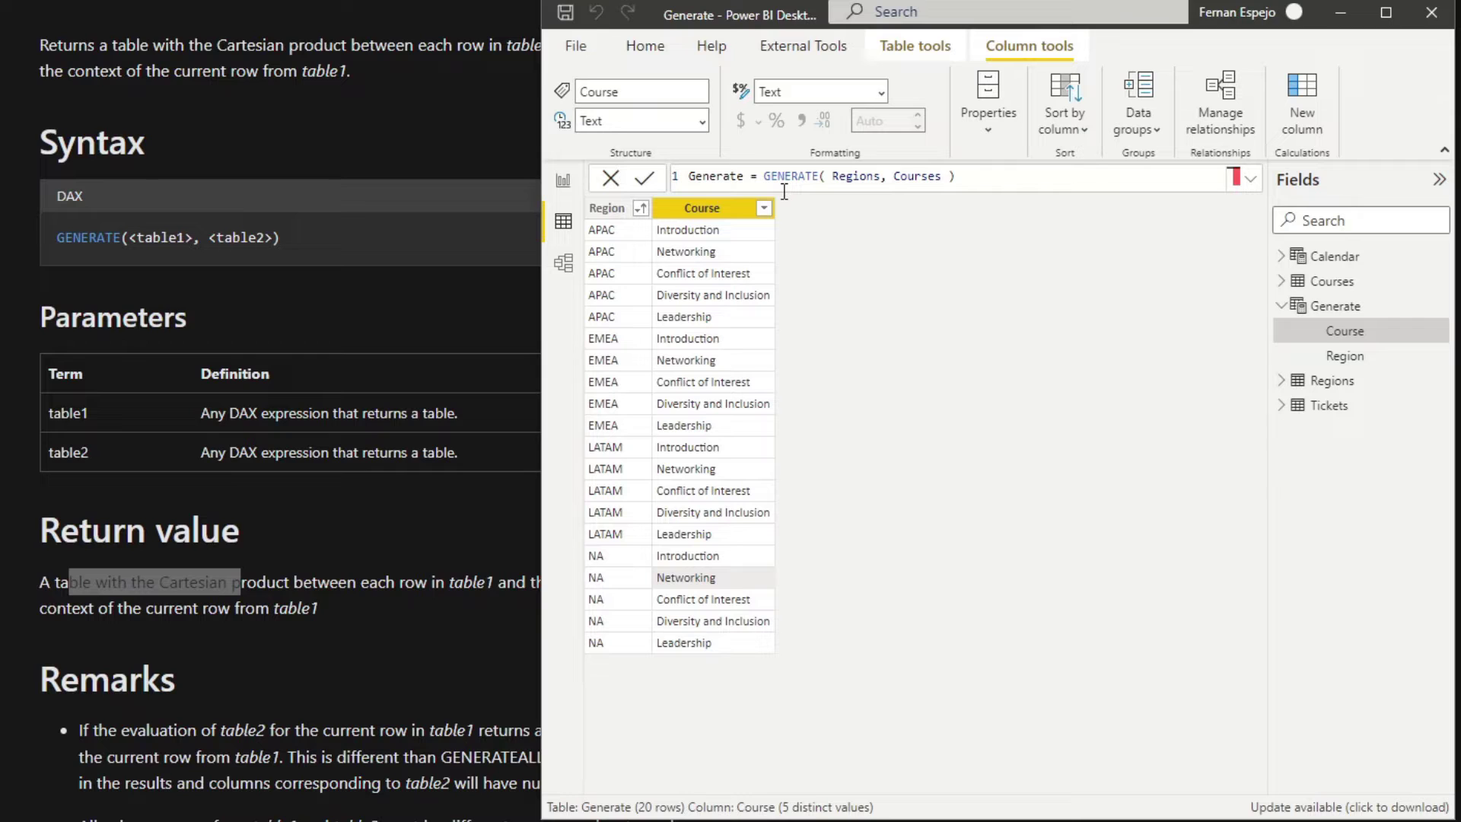
- Change the Generate formula from GENERATE to GENERATEALL and commit it
left_click(817, 177)
type("ALL")
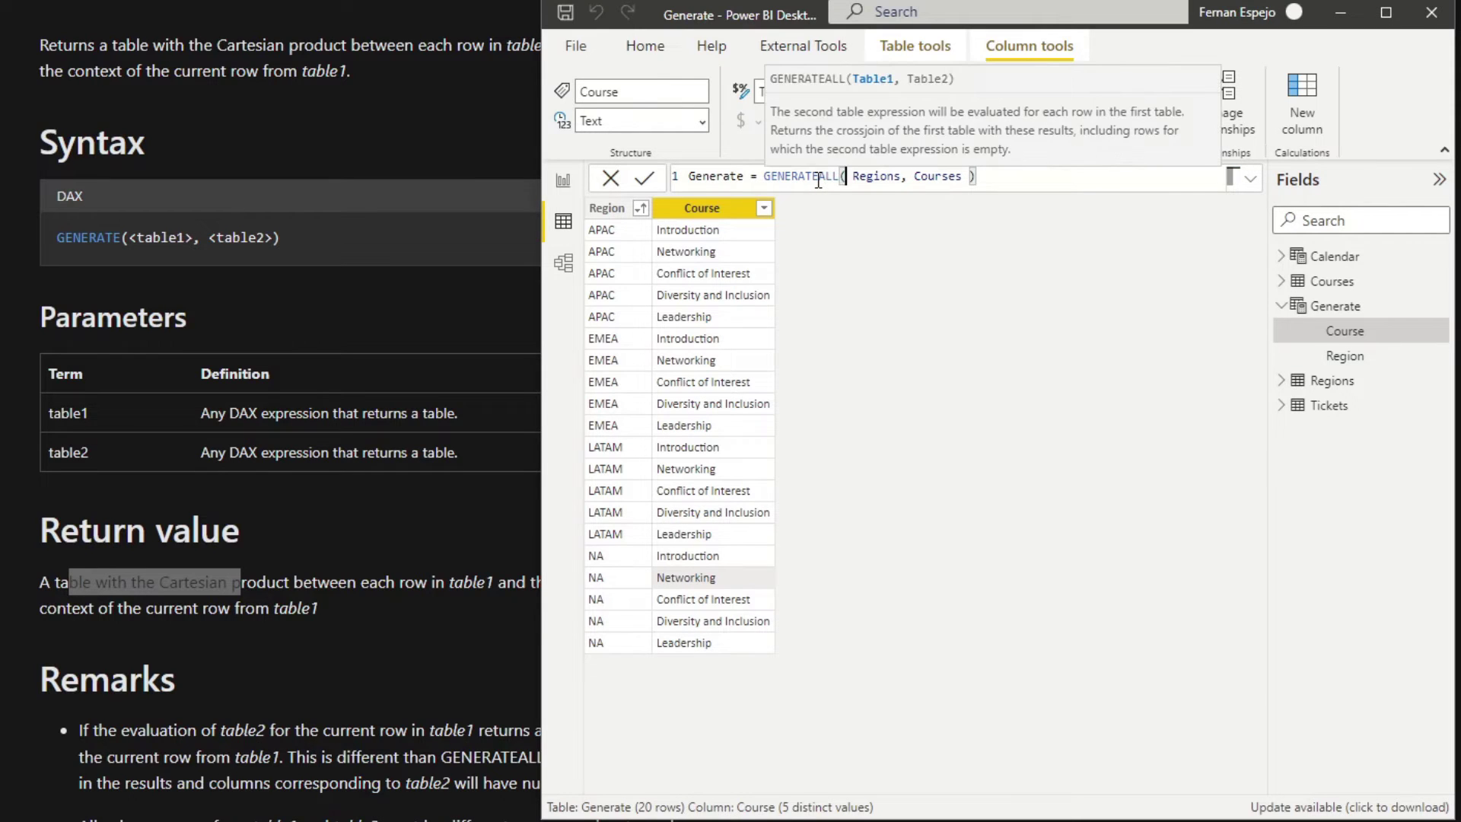
key("End")
key("Return")
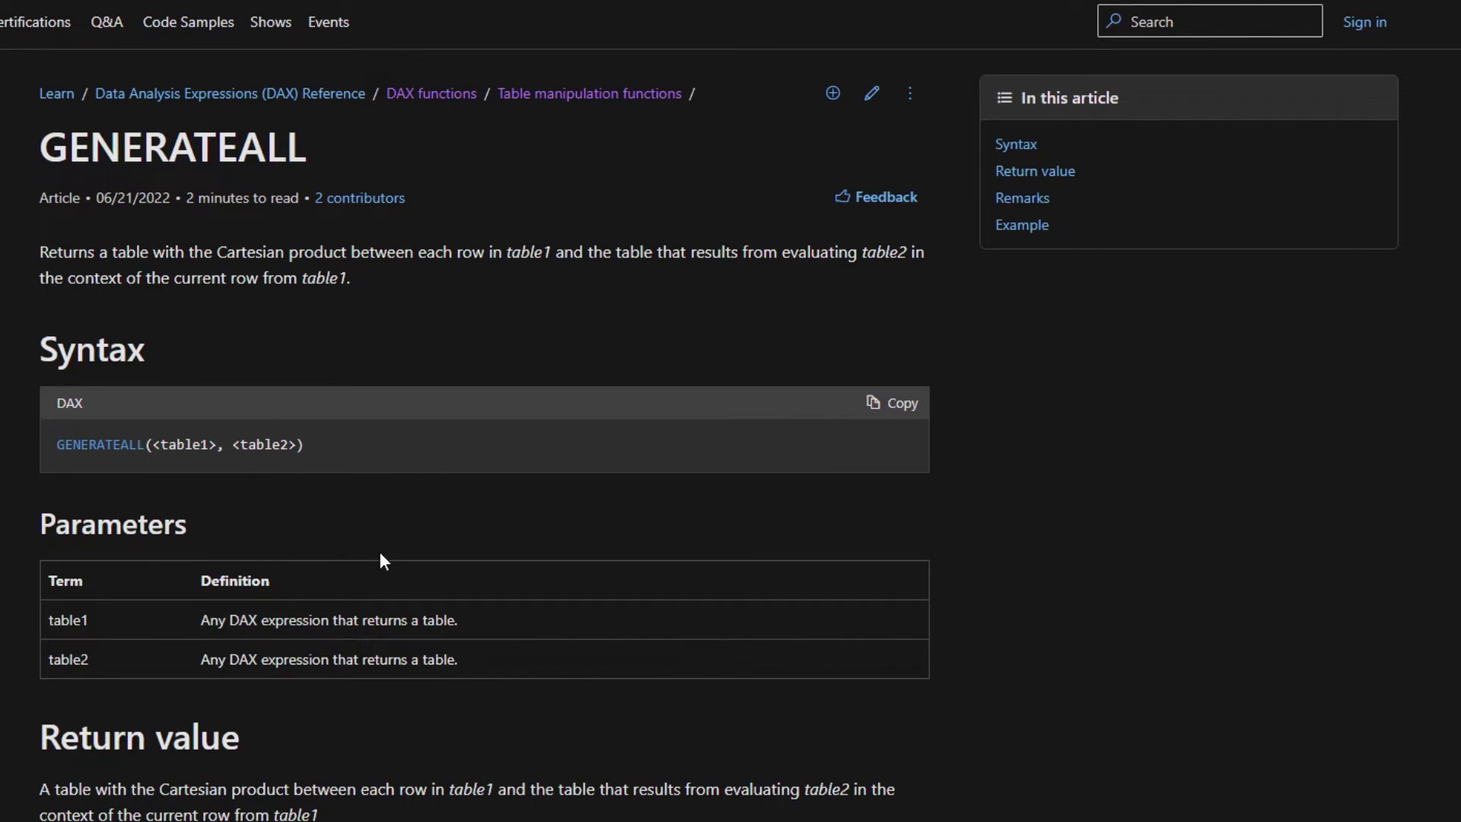
- Scroll the GENERATEALL article down to its Remarks and Example sections
scroll(411, 813, "down", 5)
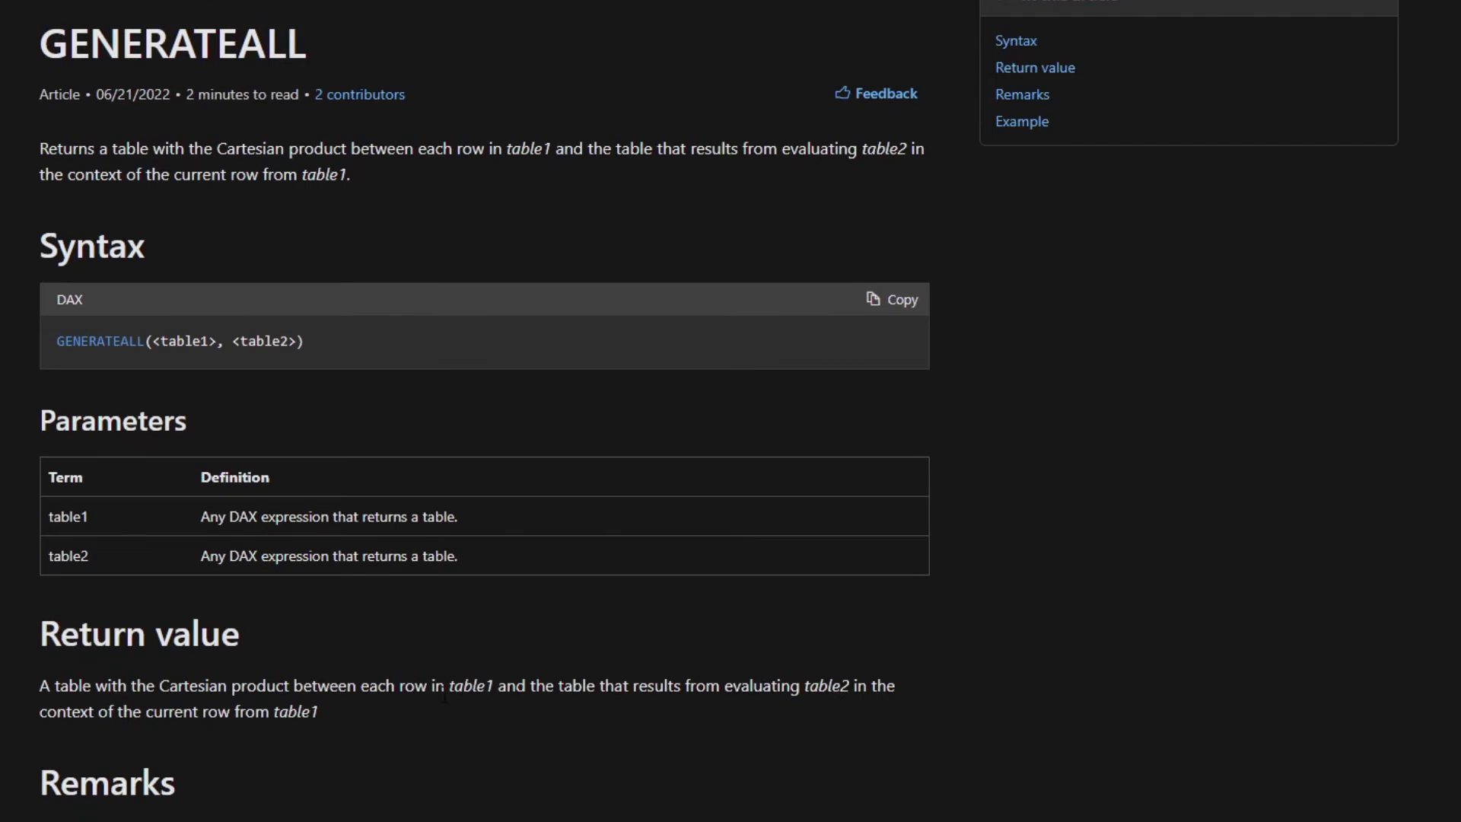
scroll(445, 700, "down", 3)
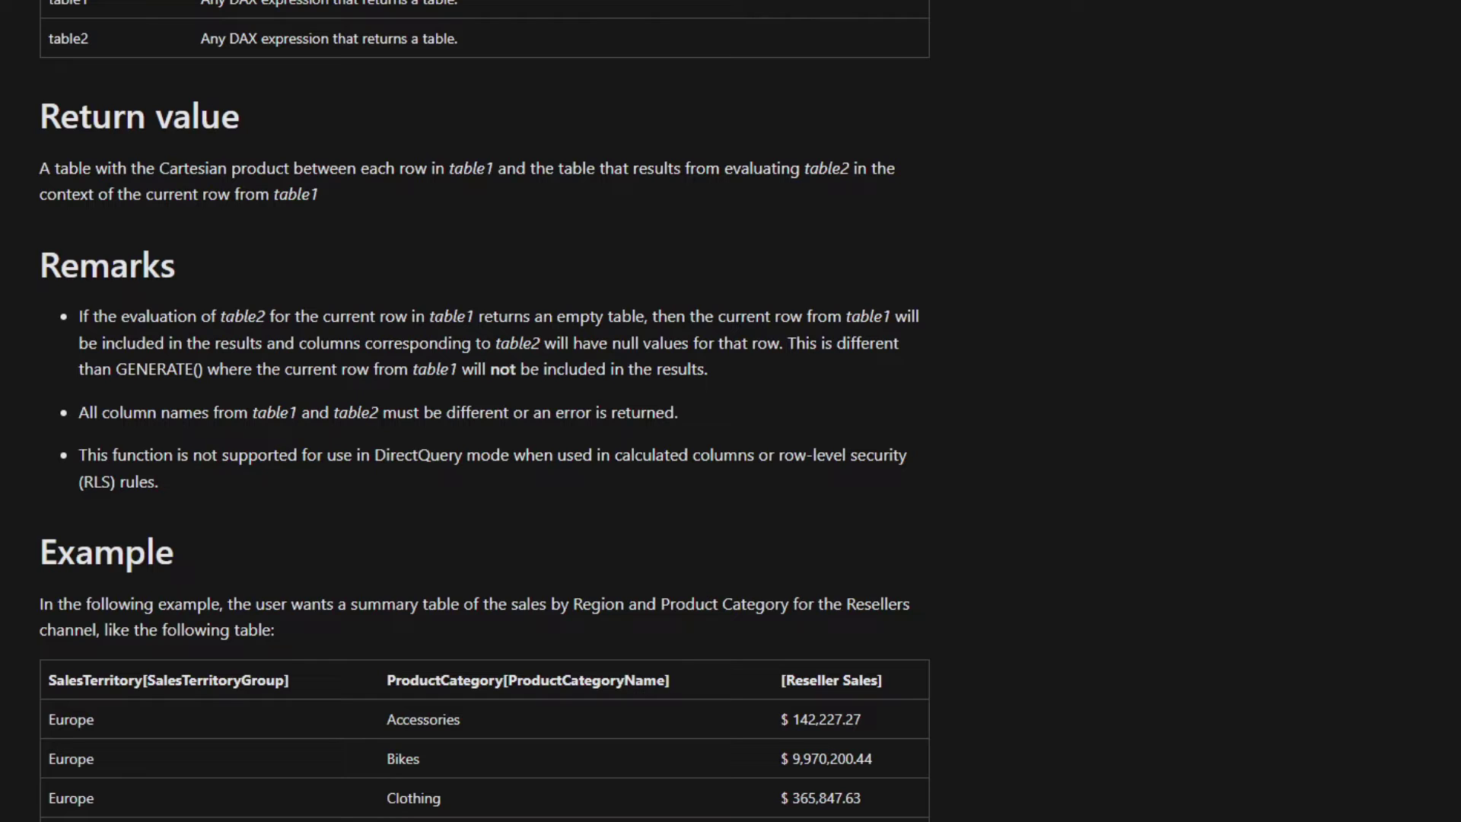
- Show the Tickets table and examine its Request Date and Closed Date columns
key("alt+Tab")
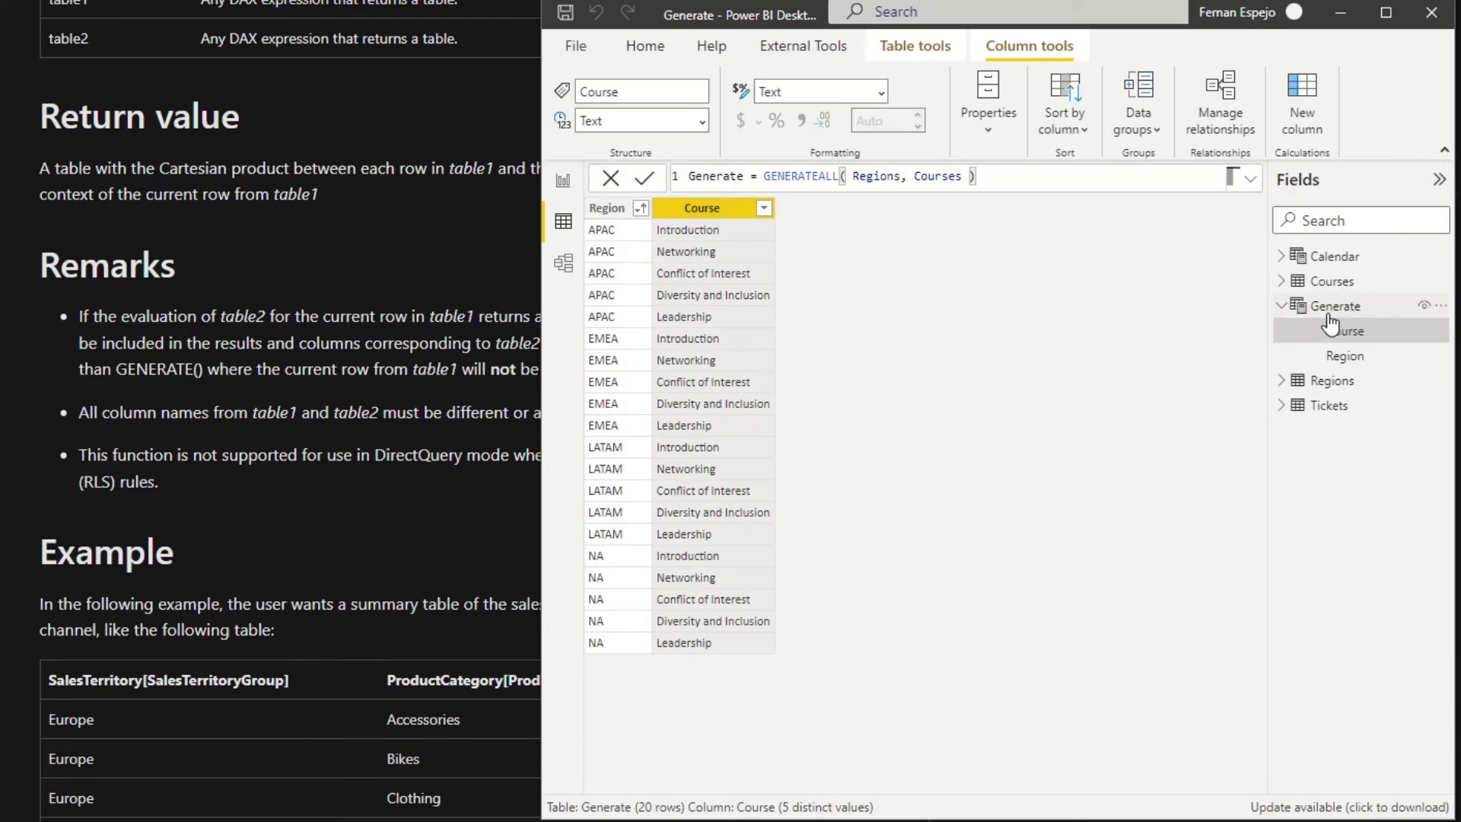
left_click(1281, 306)
left_click(1328, 357)
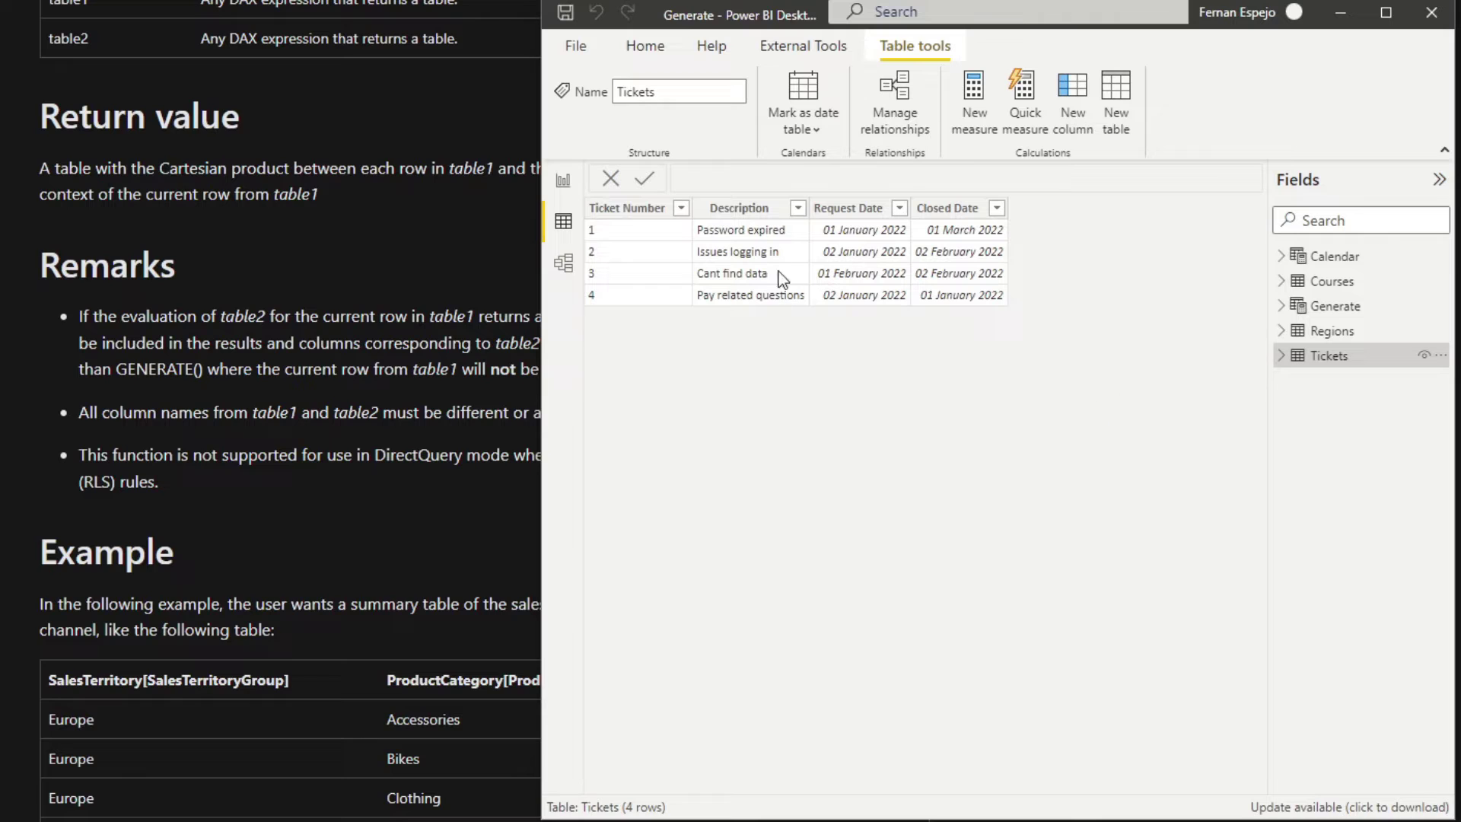
left_click(895, 237)
left_click(934, 238)
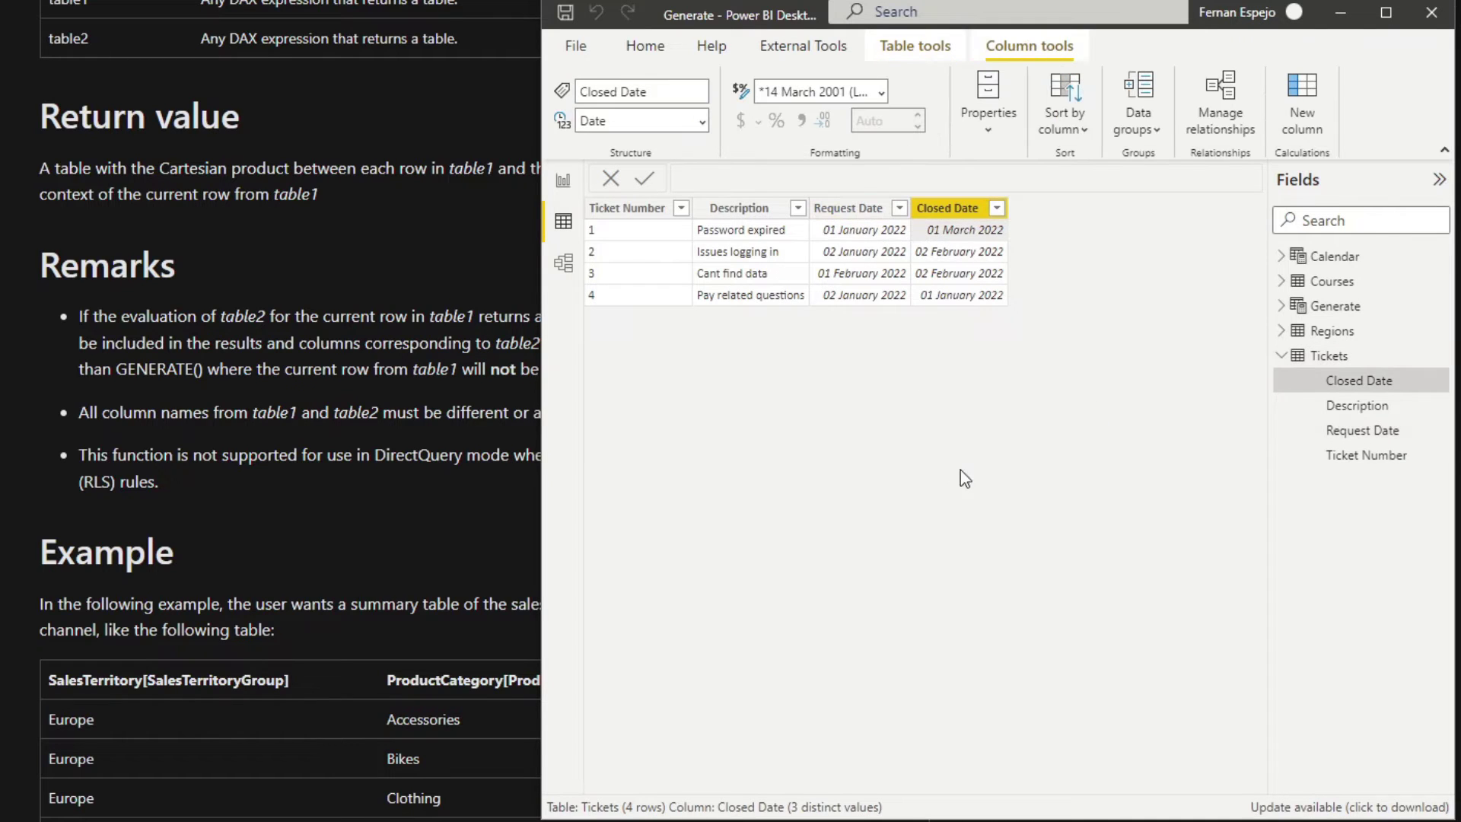
left_click(1282, 355)
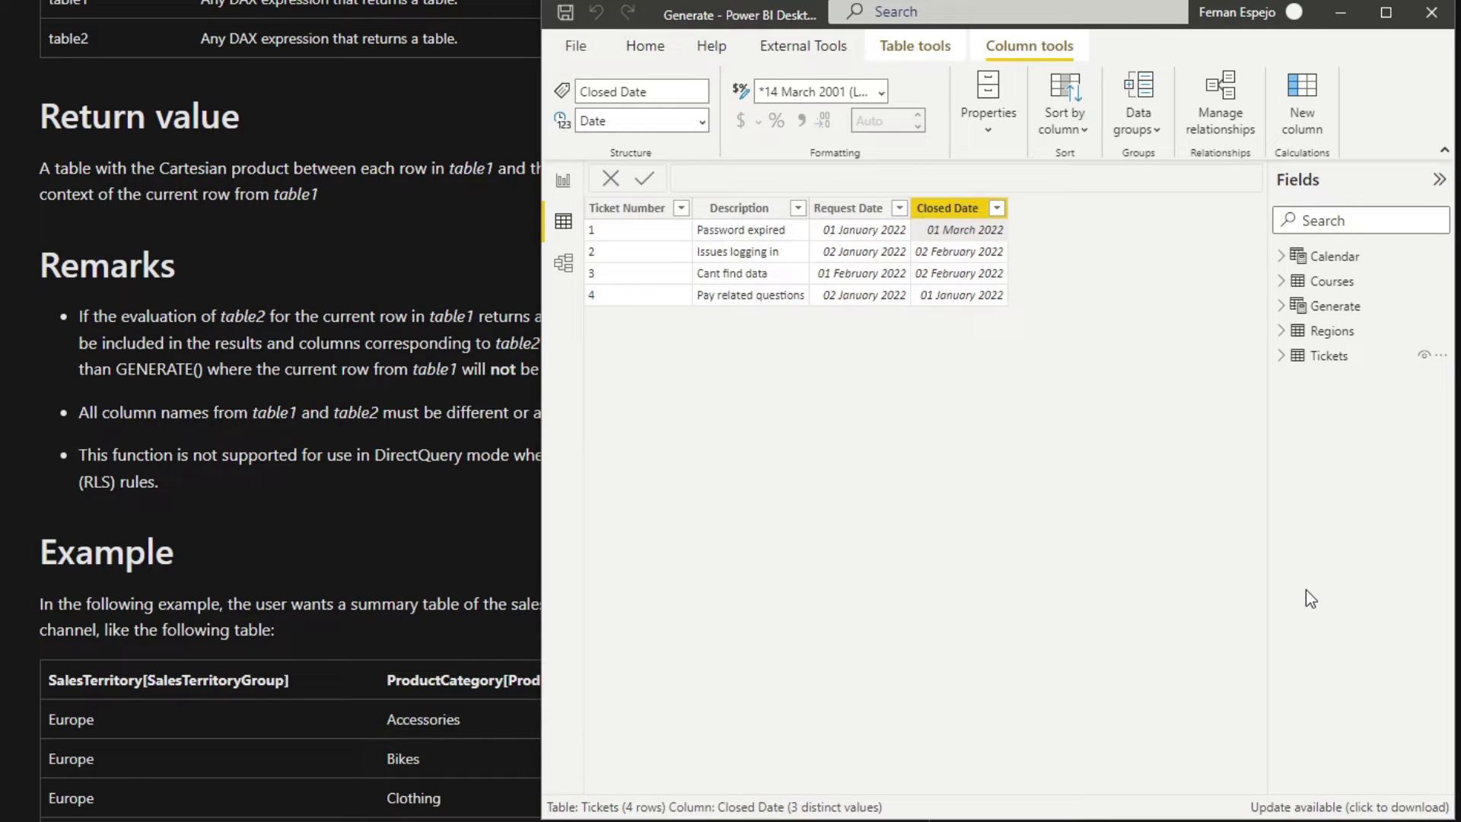
left_click(835, 238)
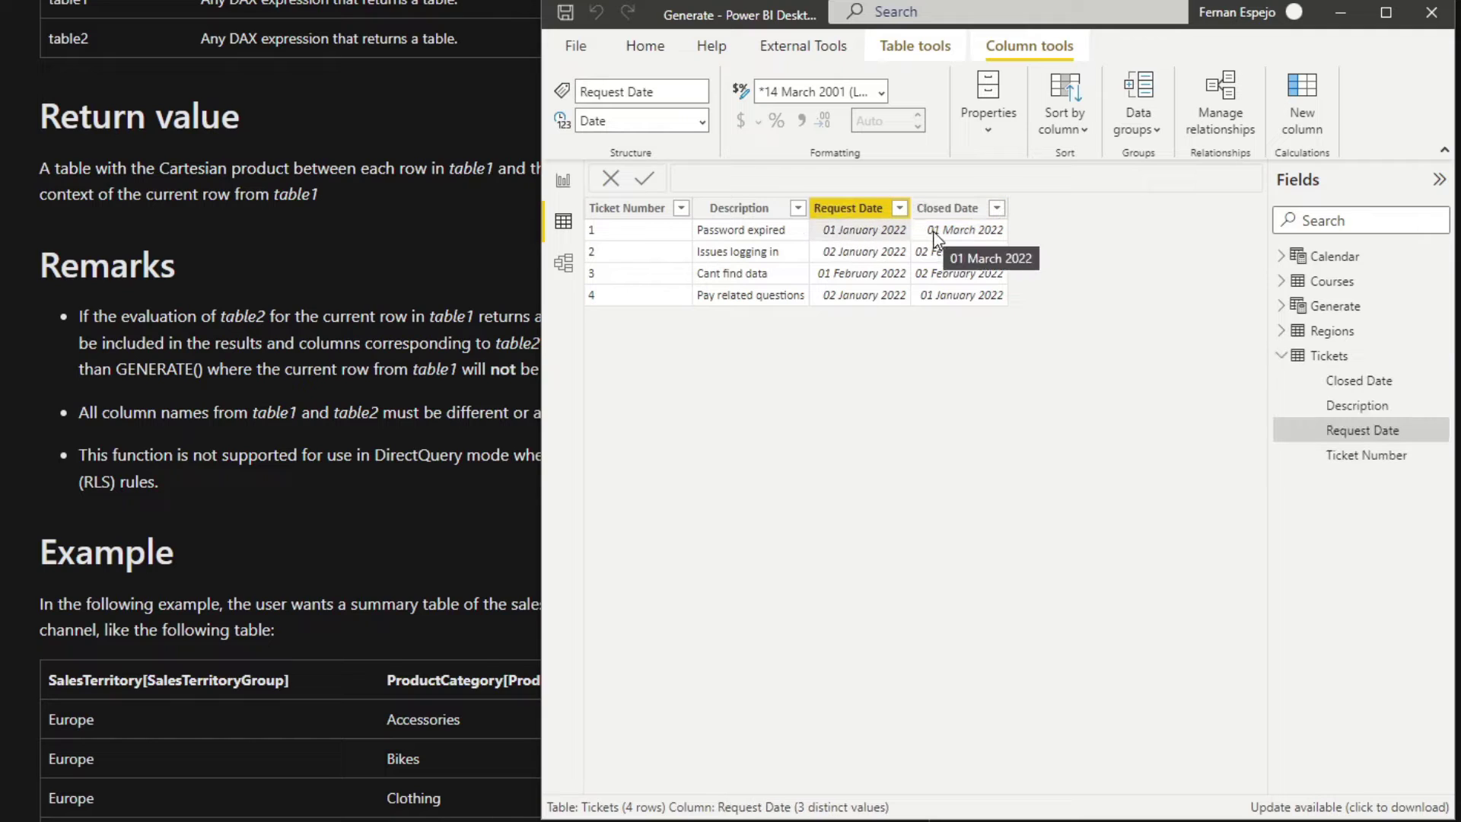
left_click(962, 238)
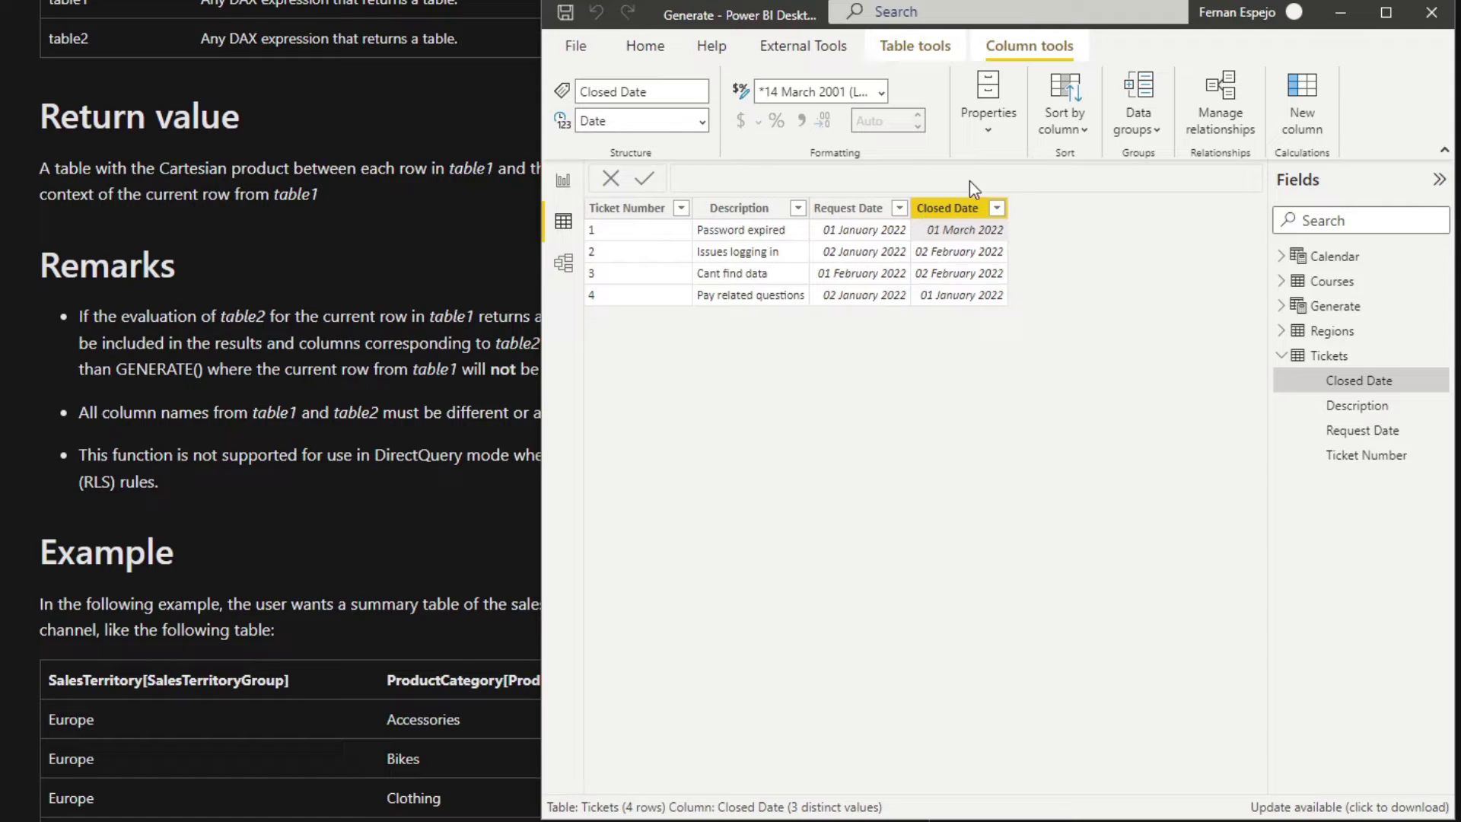
left_click_drag(538, 347, 464, 347)
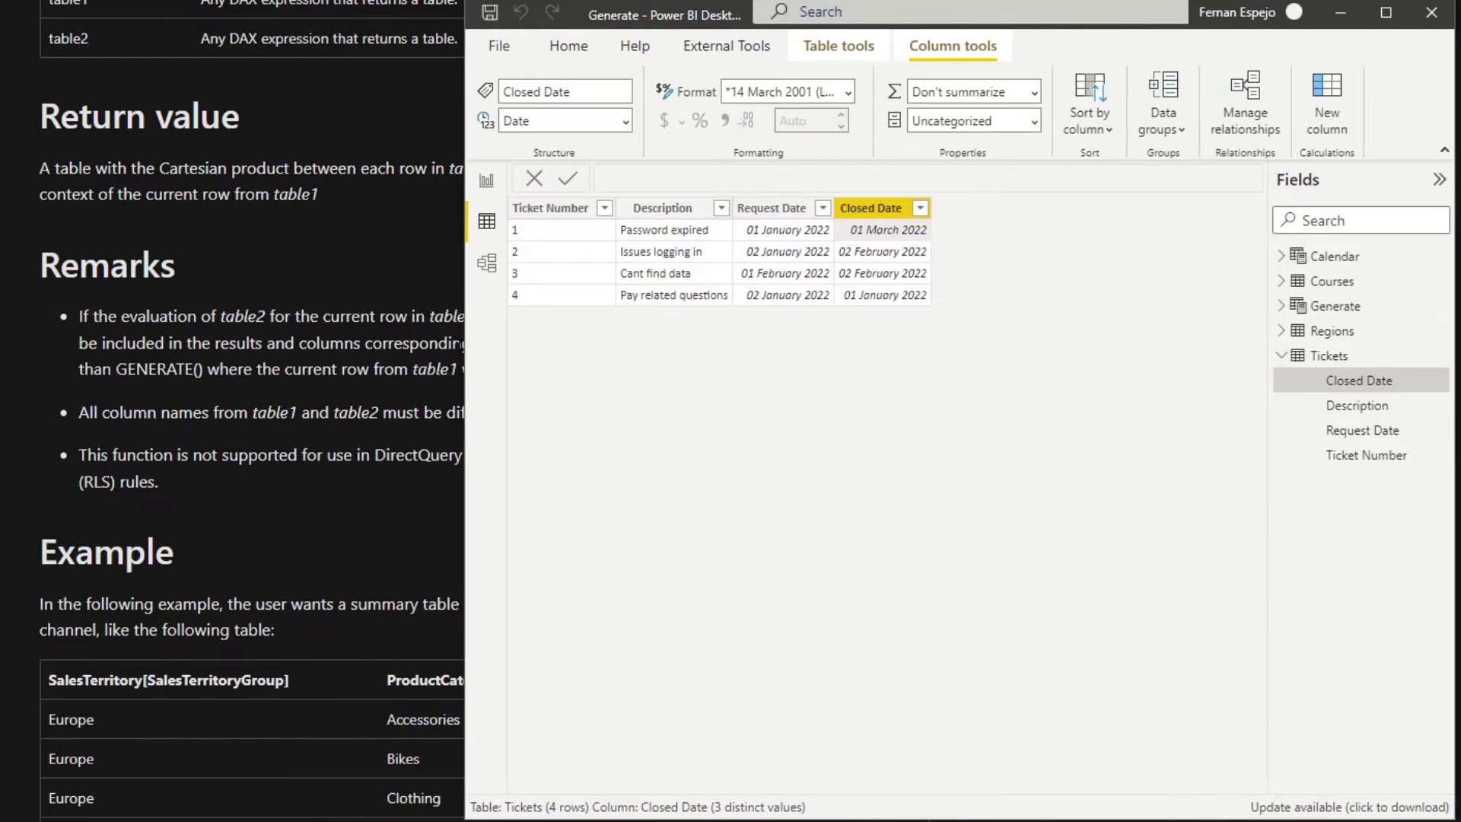
- Begin a new table Generate Tickets = GENERATE( with Tickets as the first argument
left_click(807, 52)
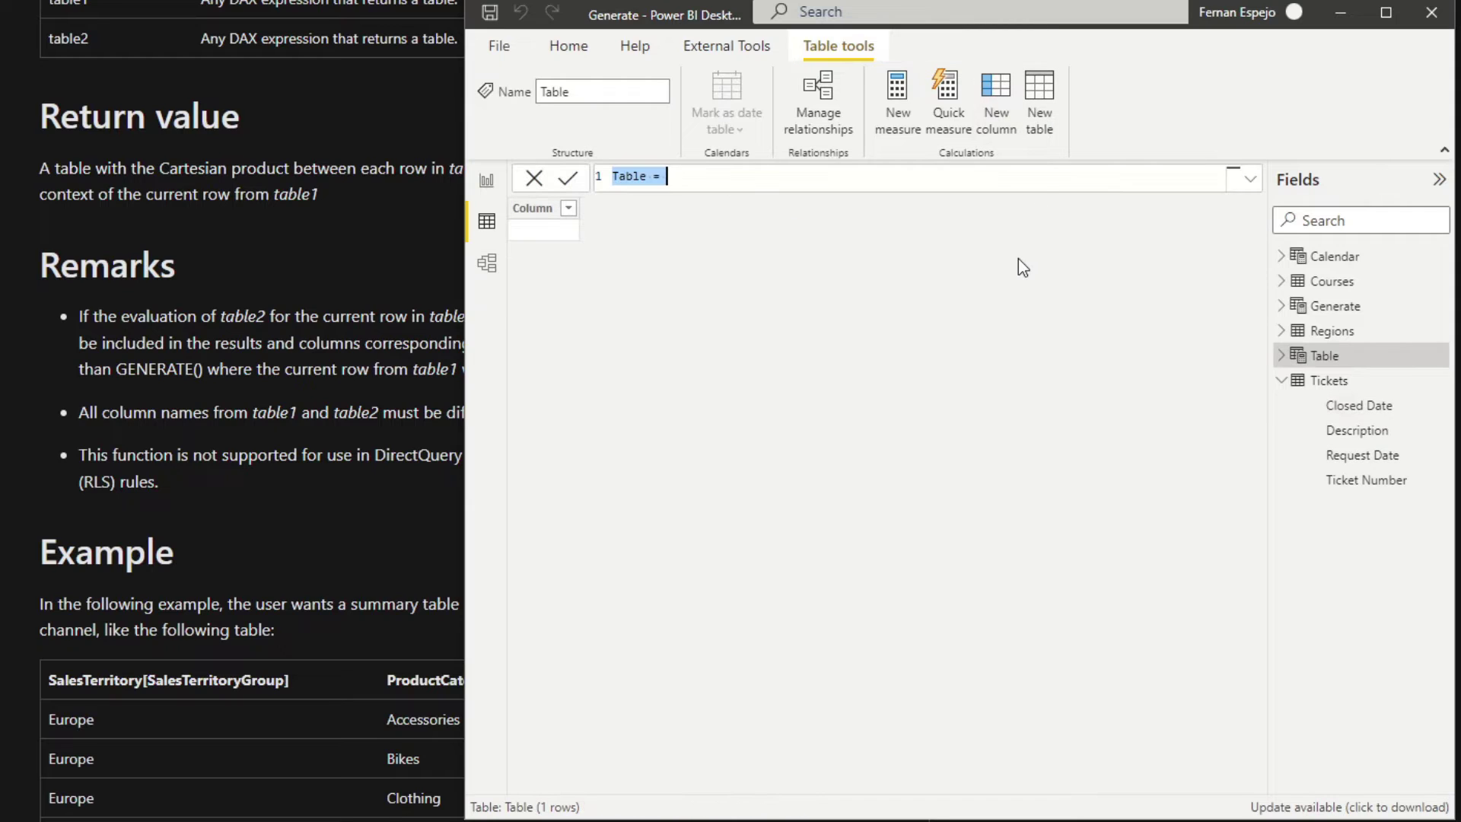
type("Generate Tickets = GENERATE")
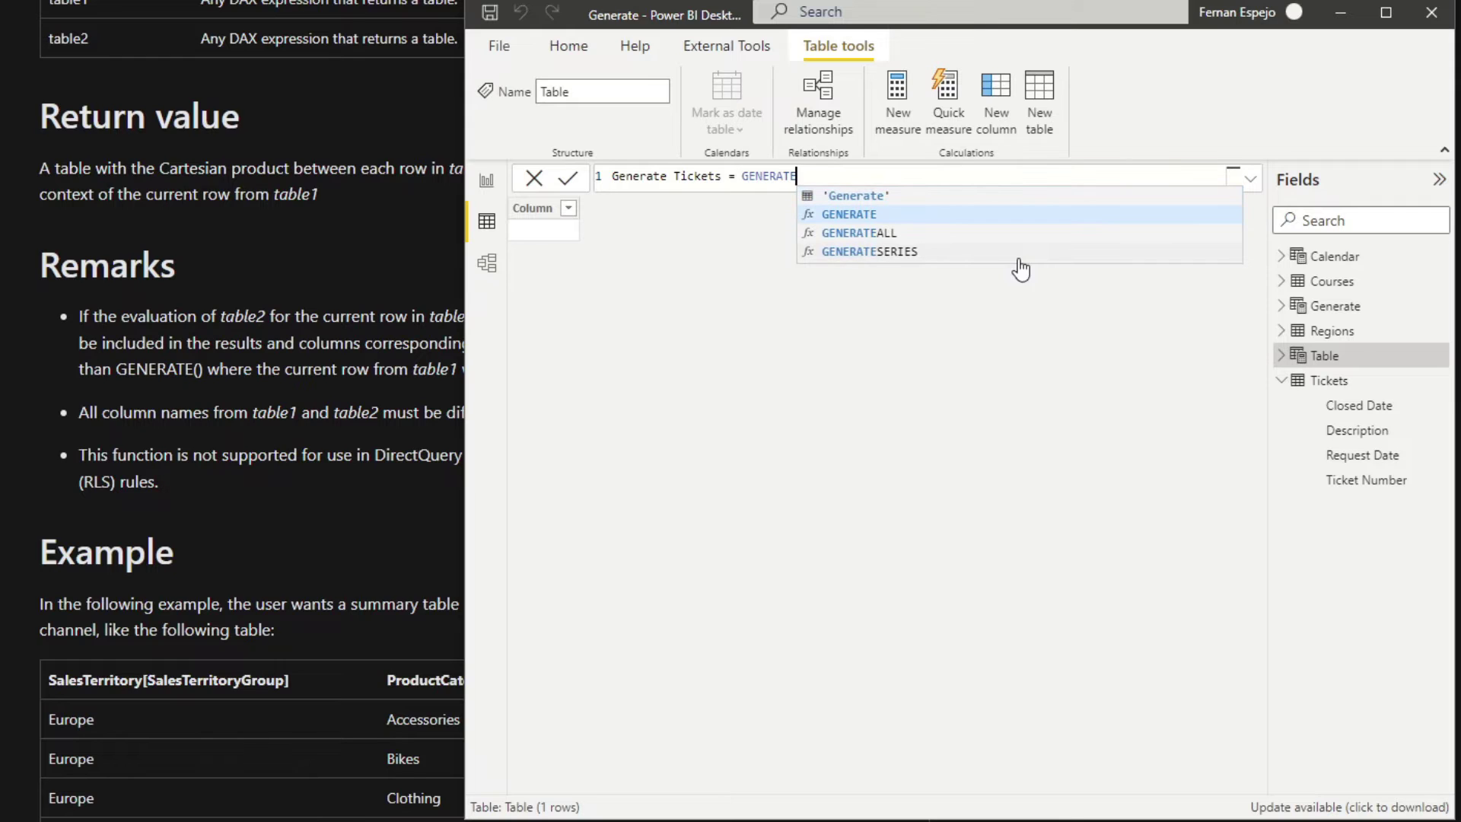
type("()")
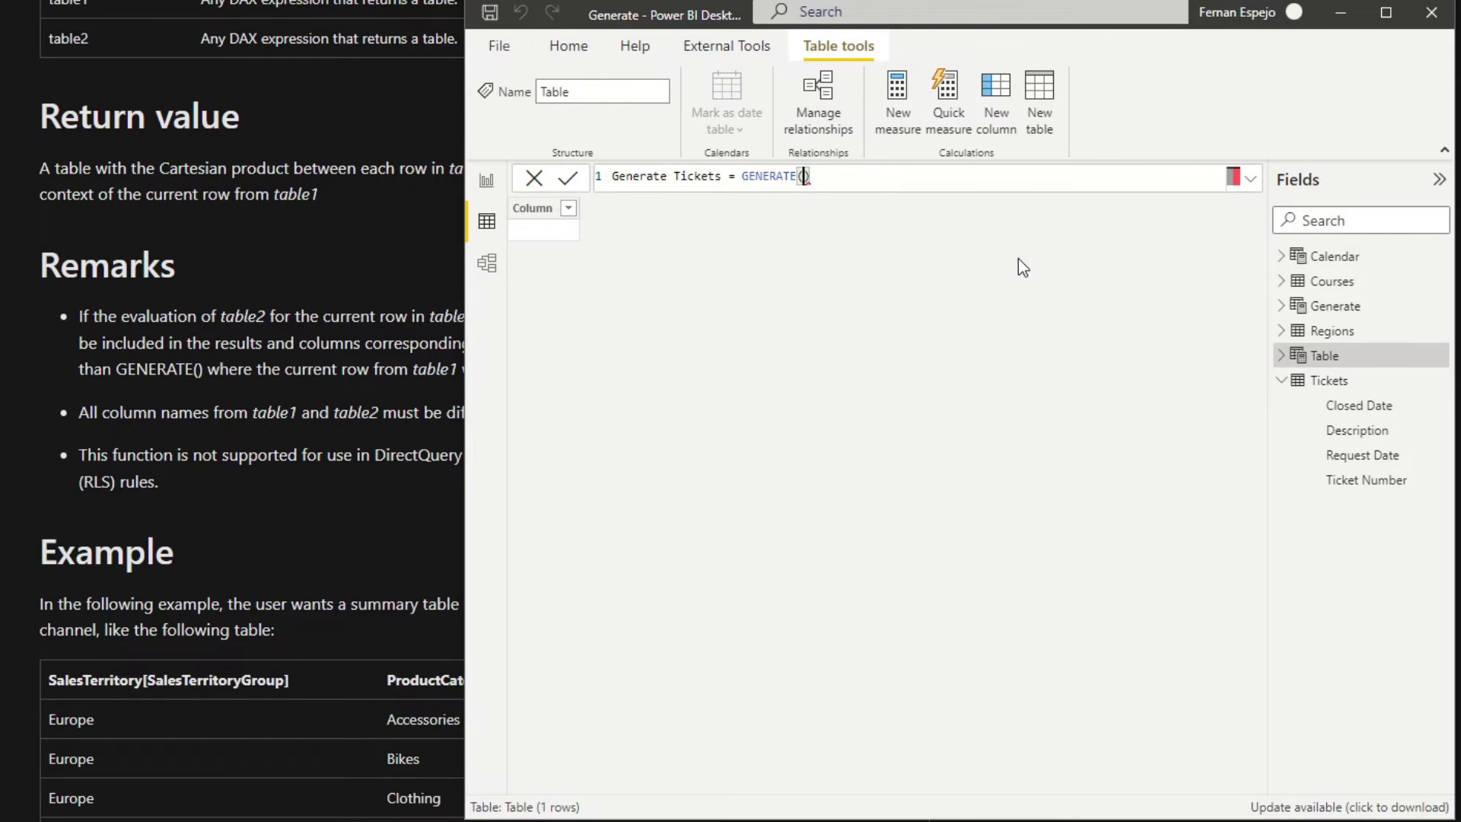
key("shift+Return")
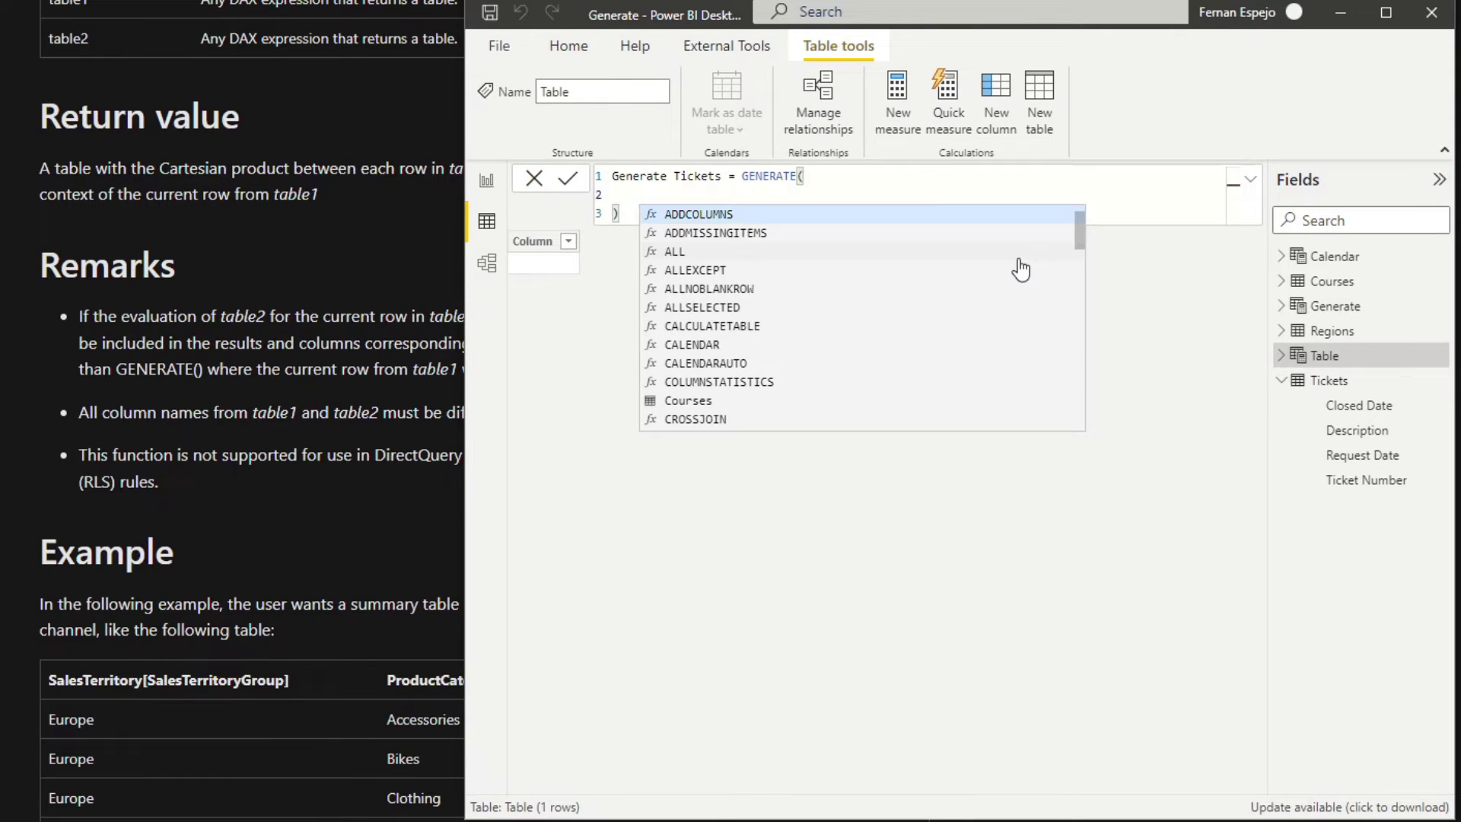
type("Tickets")
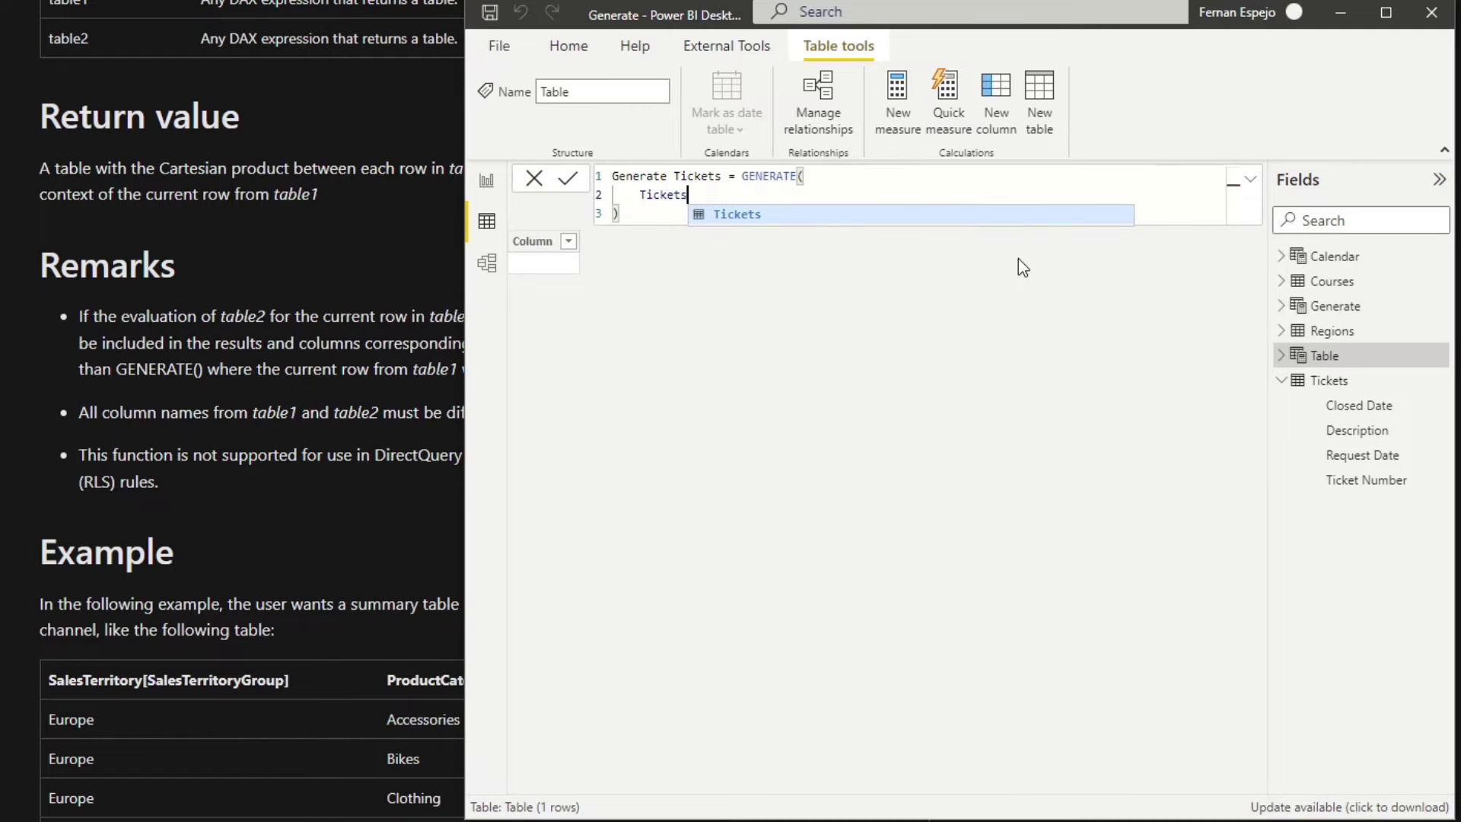
key("shift+Return")
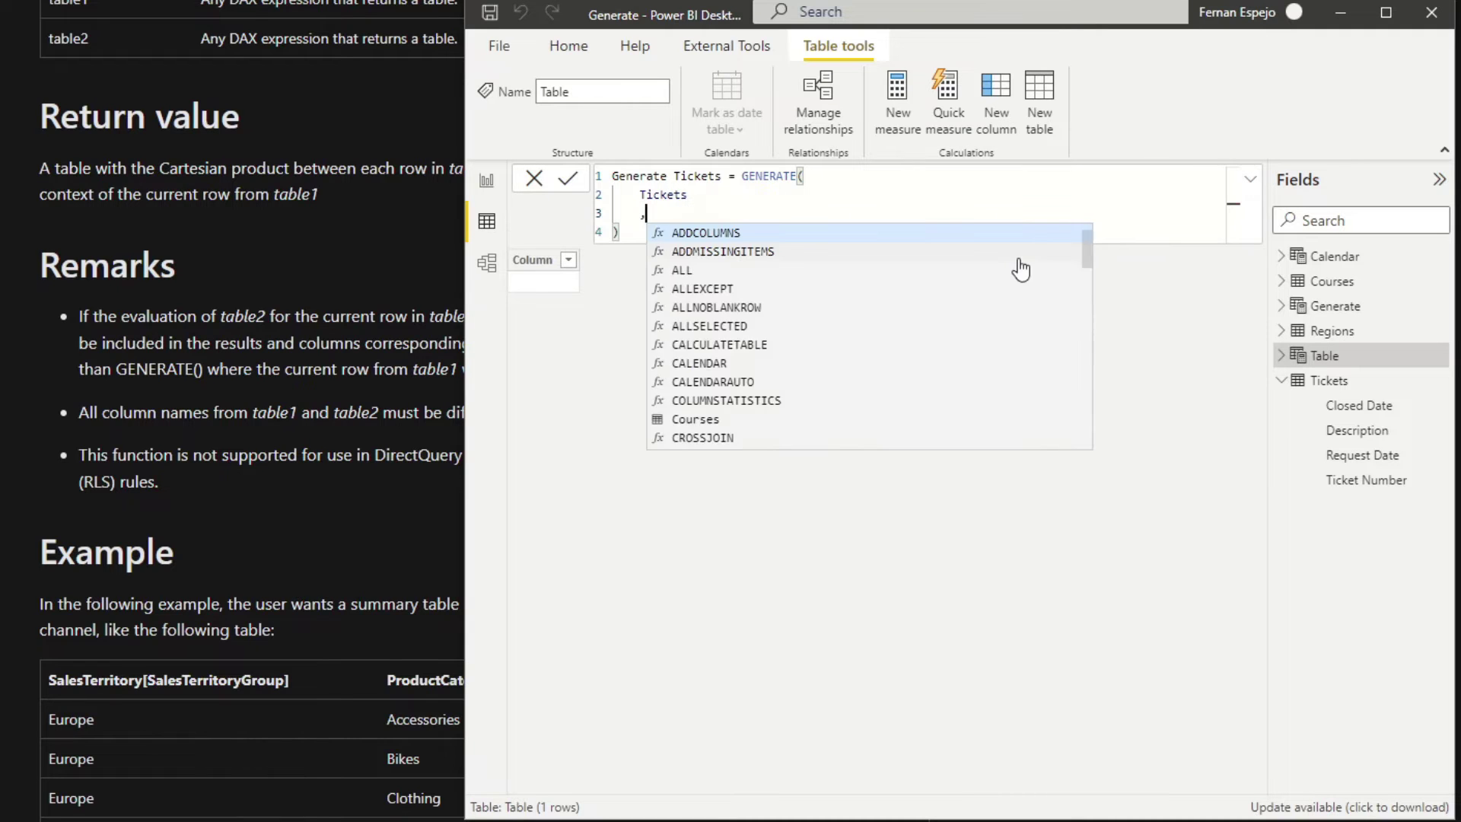
- Add DATESBETWEEN('Calendar'[Date], Tickets[Request Date], Tickets[Closed Date]) as the second argument and commit, yielding 94 rows
type(", ")
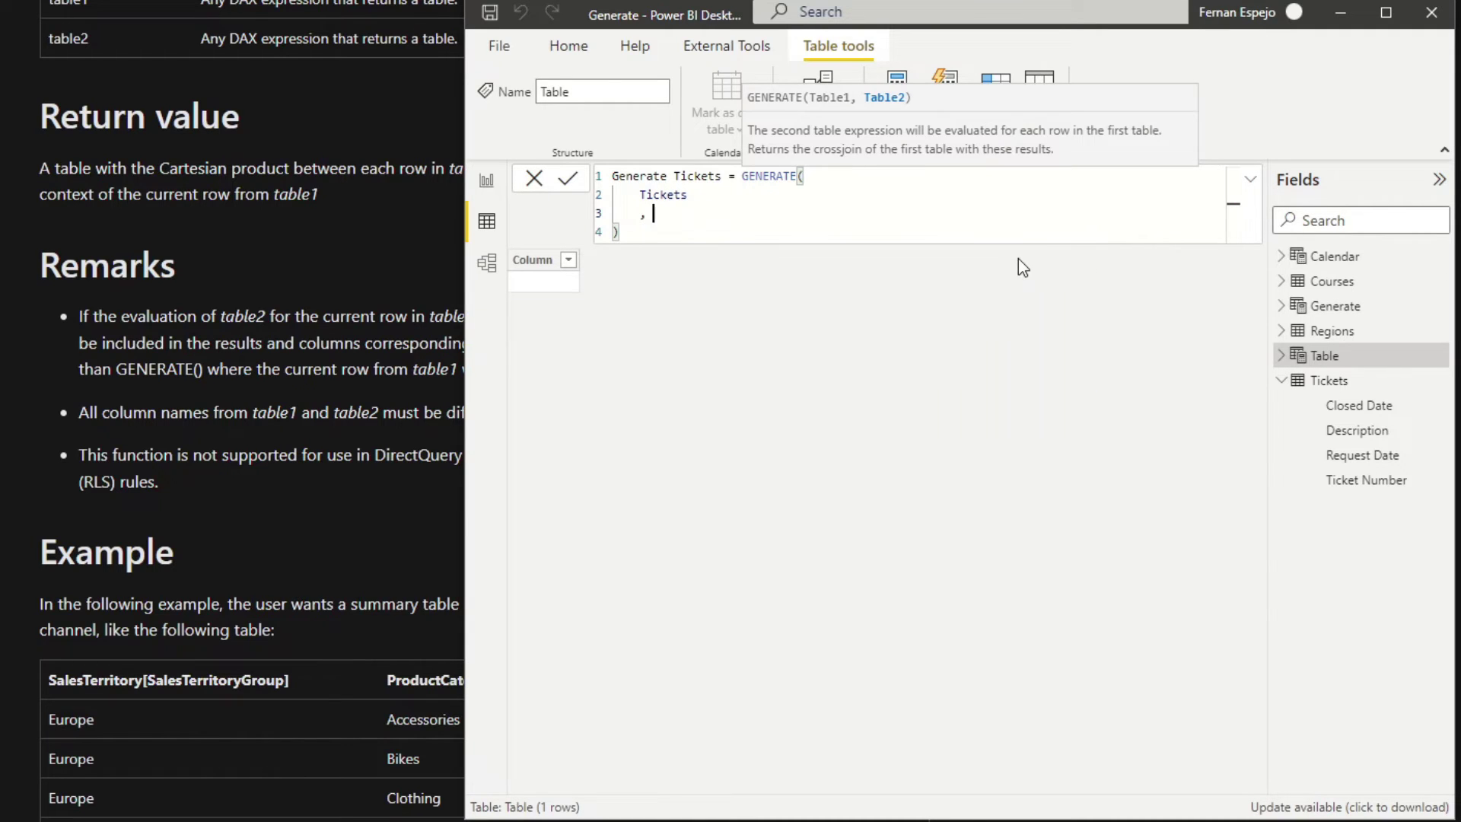
type("DATES")
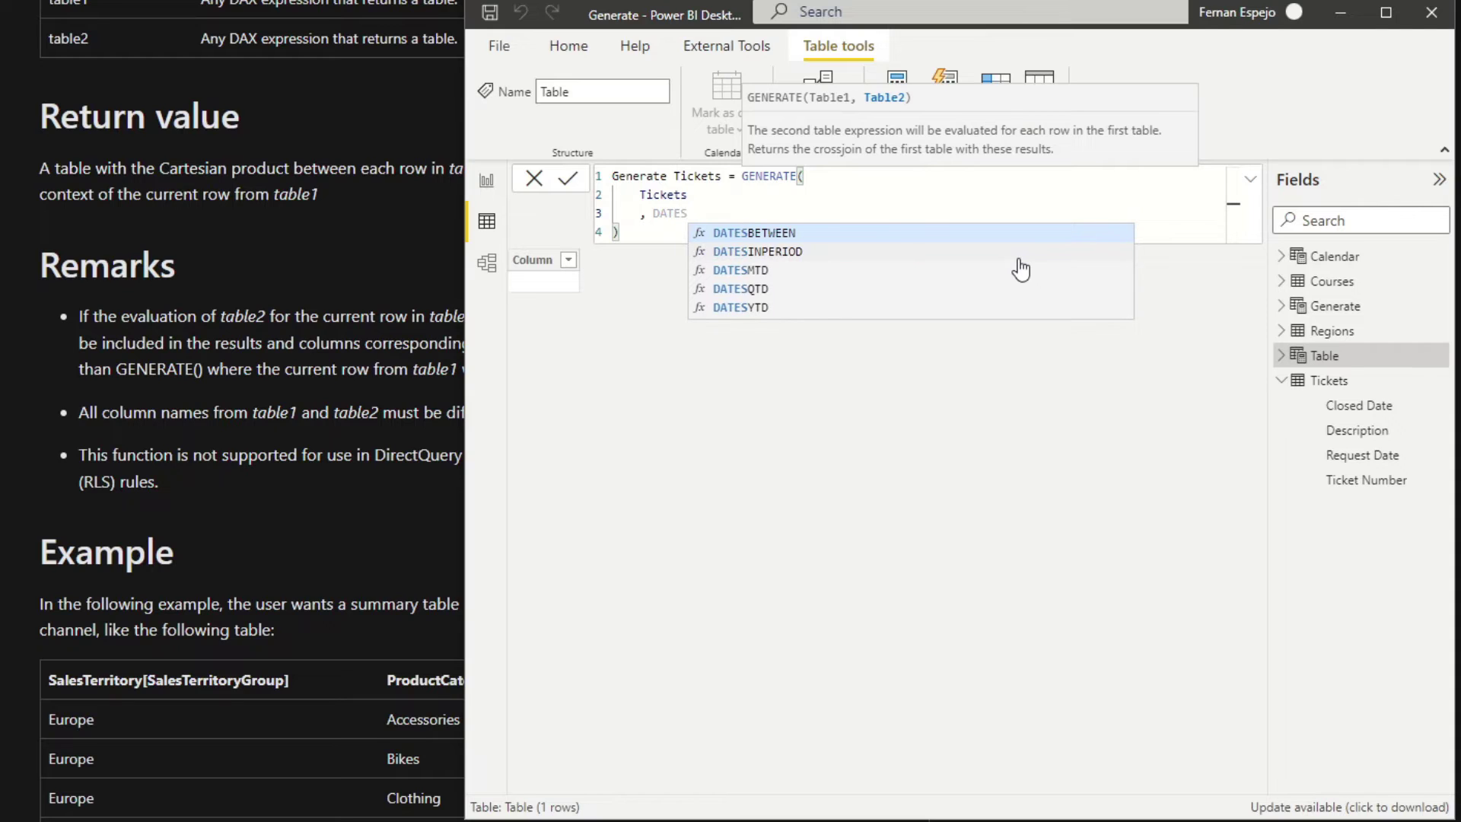
key("Tab")
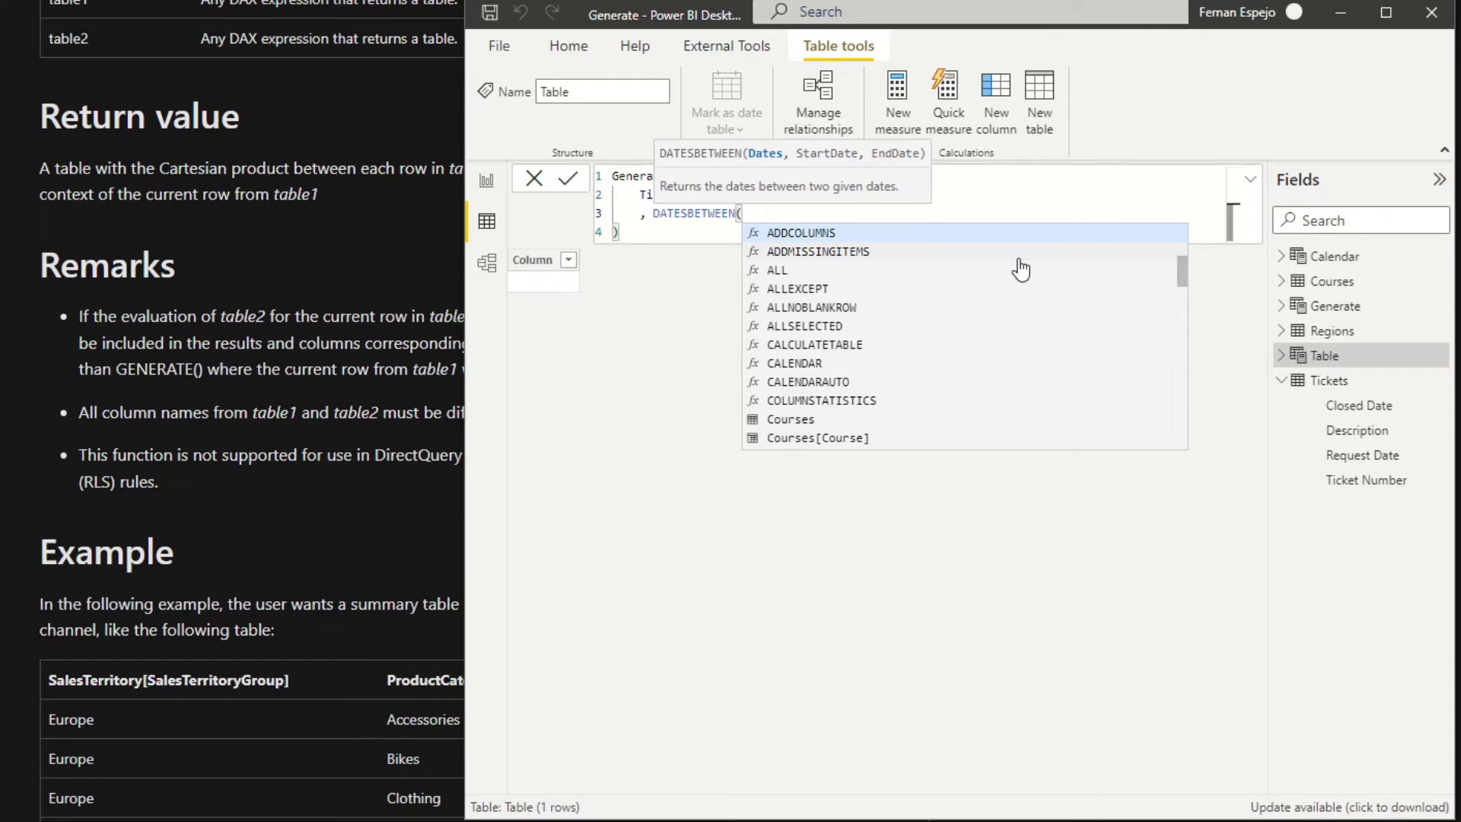
key("Escape")
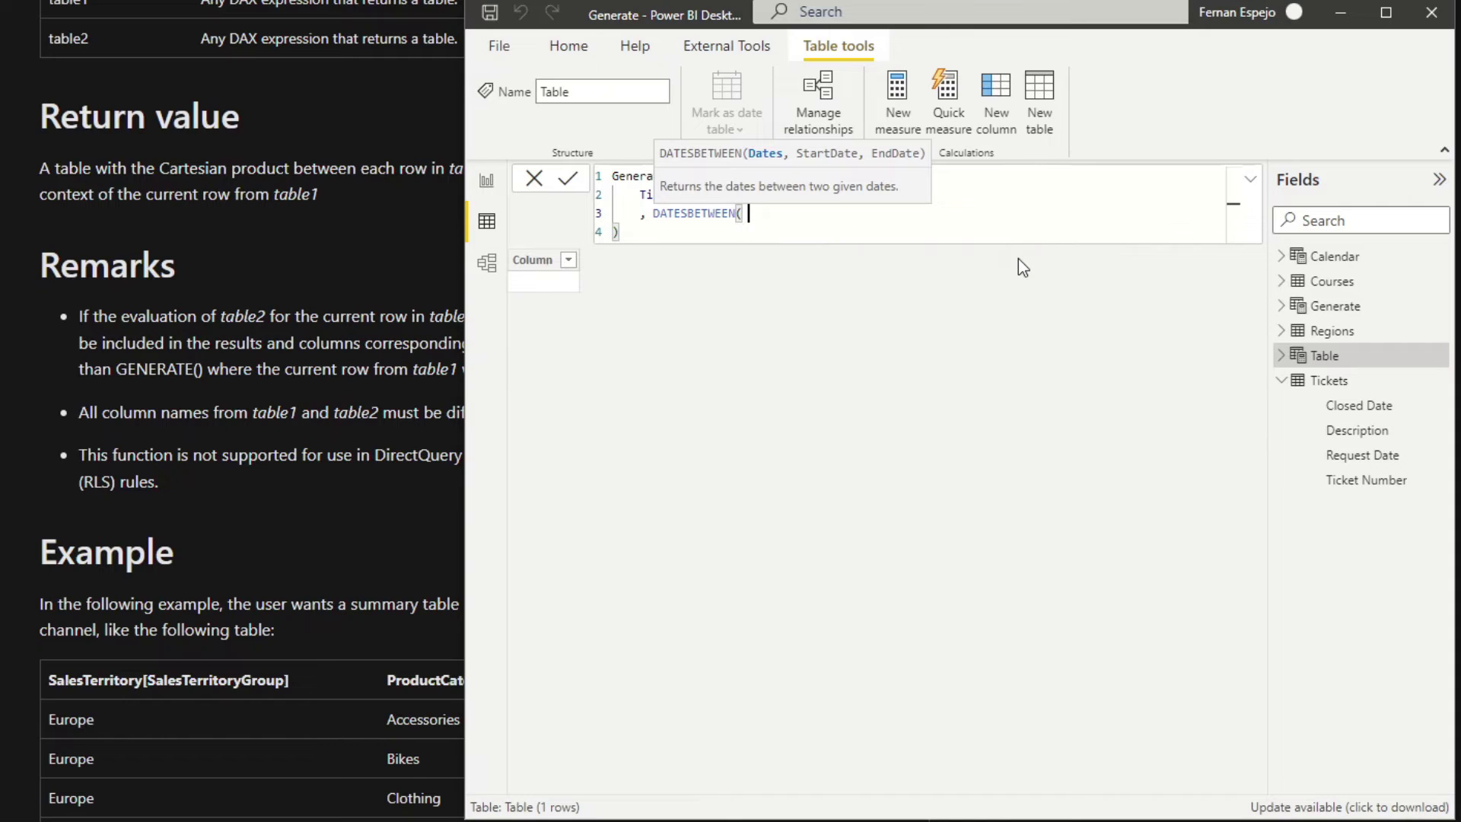
type("calend")
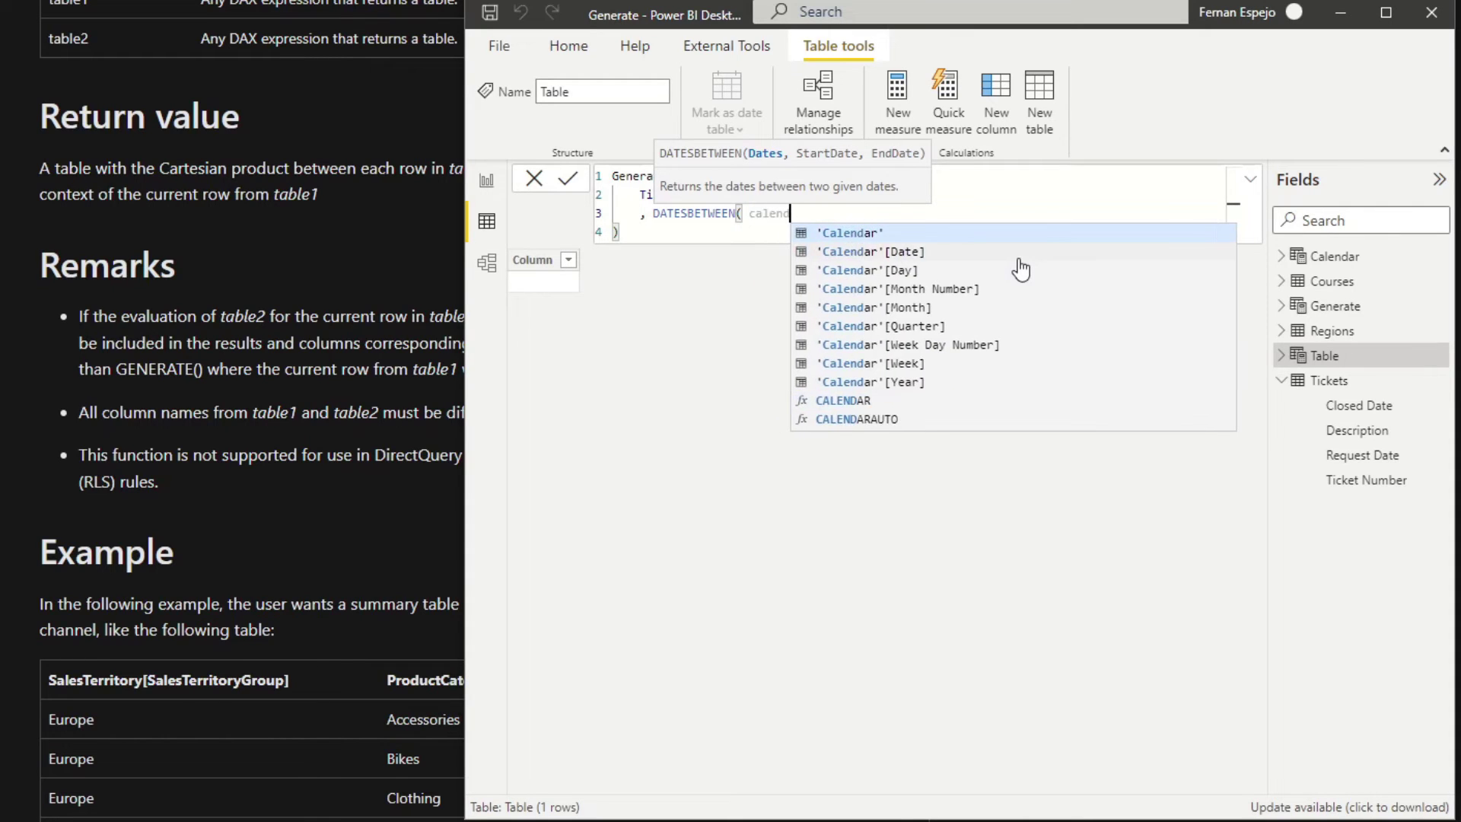
key("Tab")
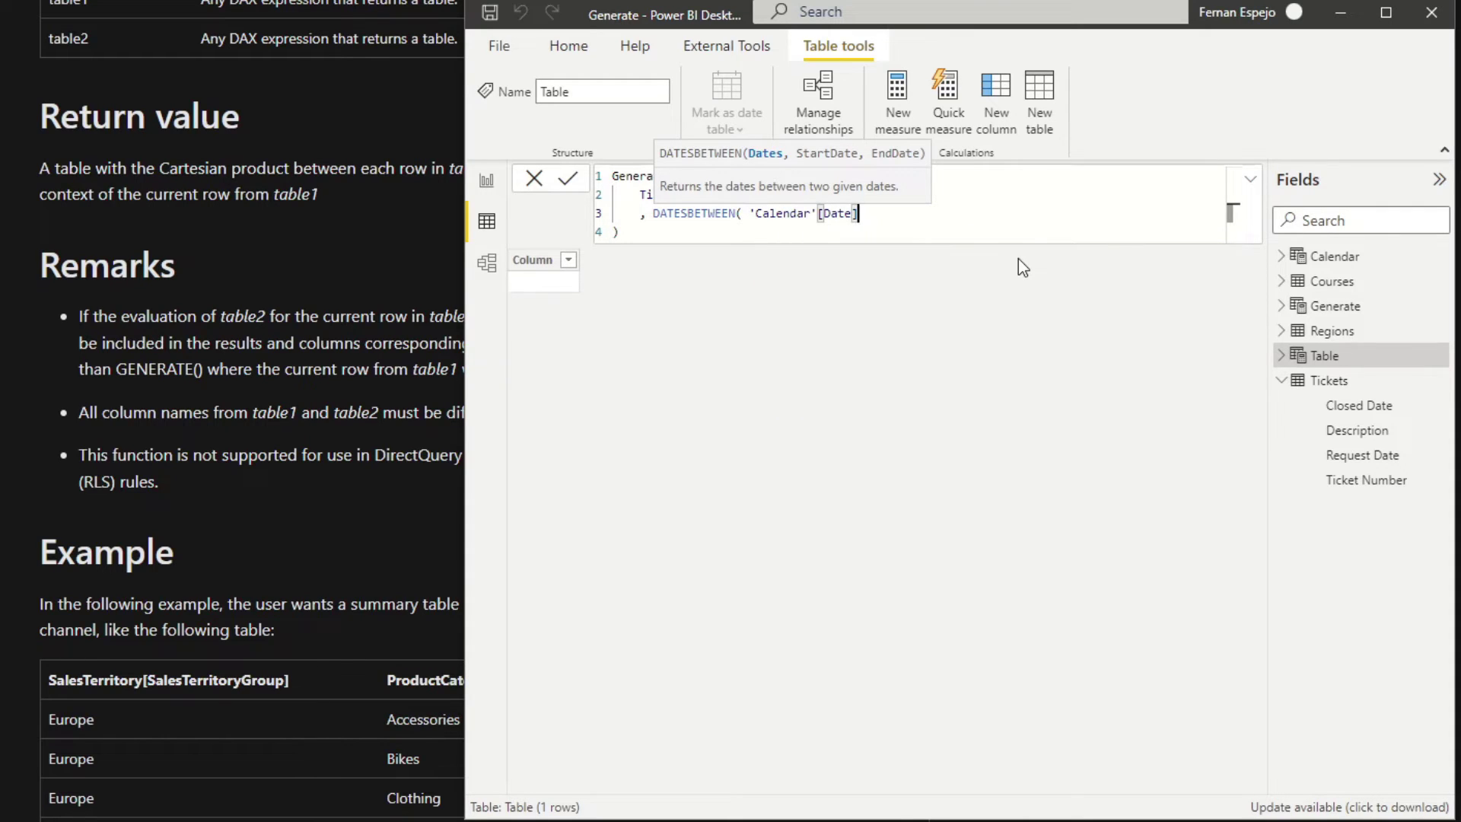
type(",")
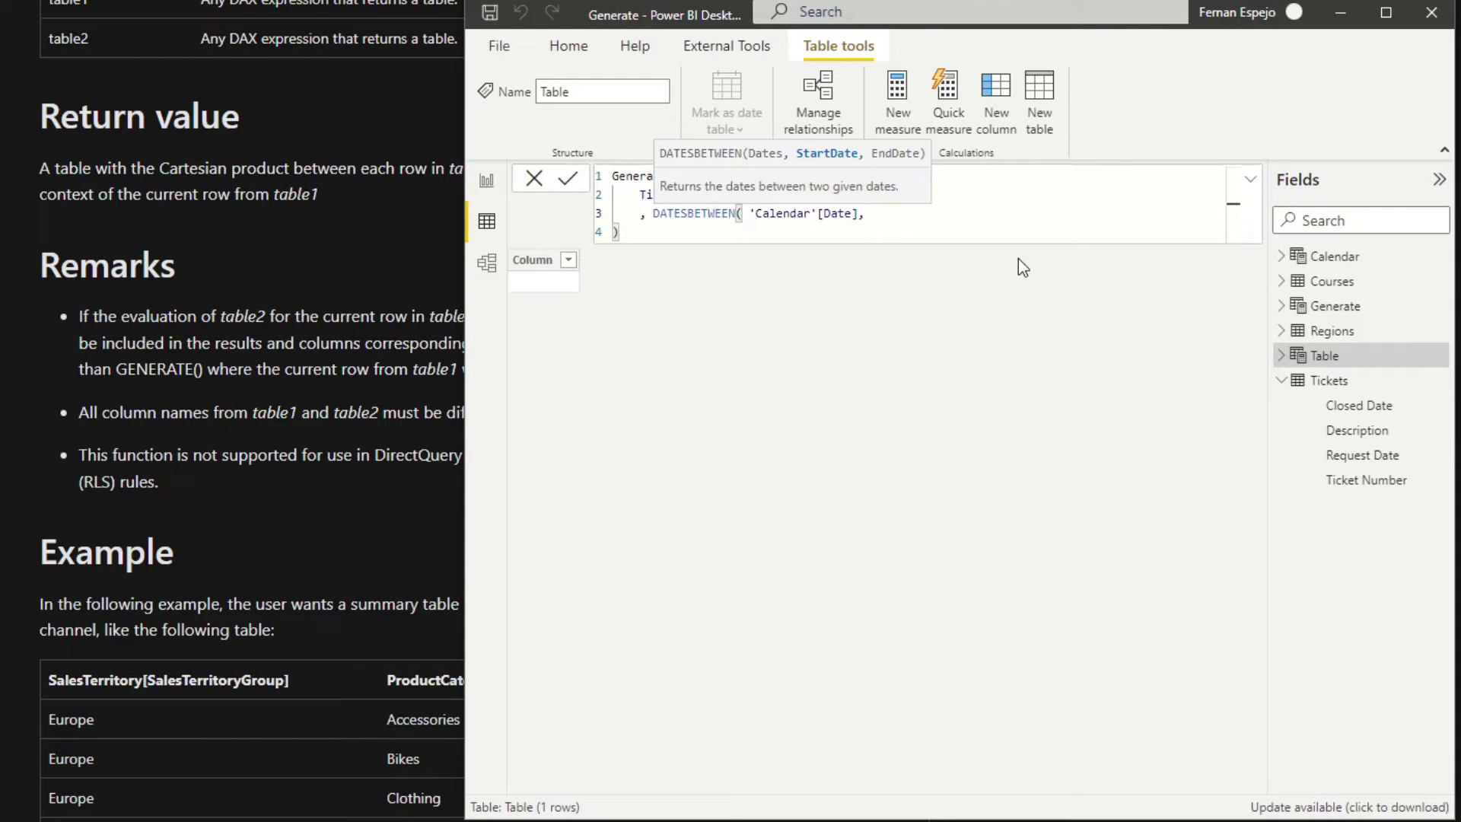
type(" Firs")
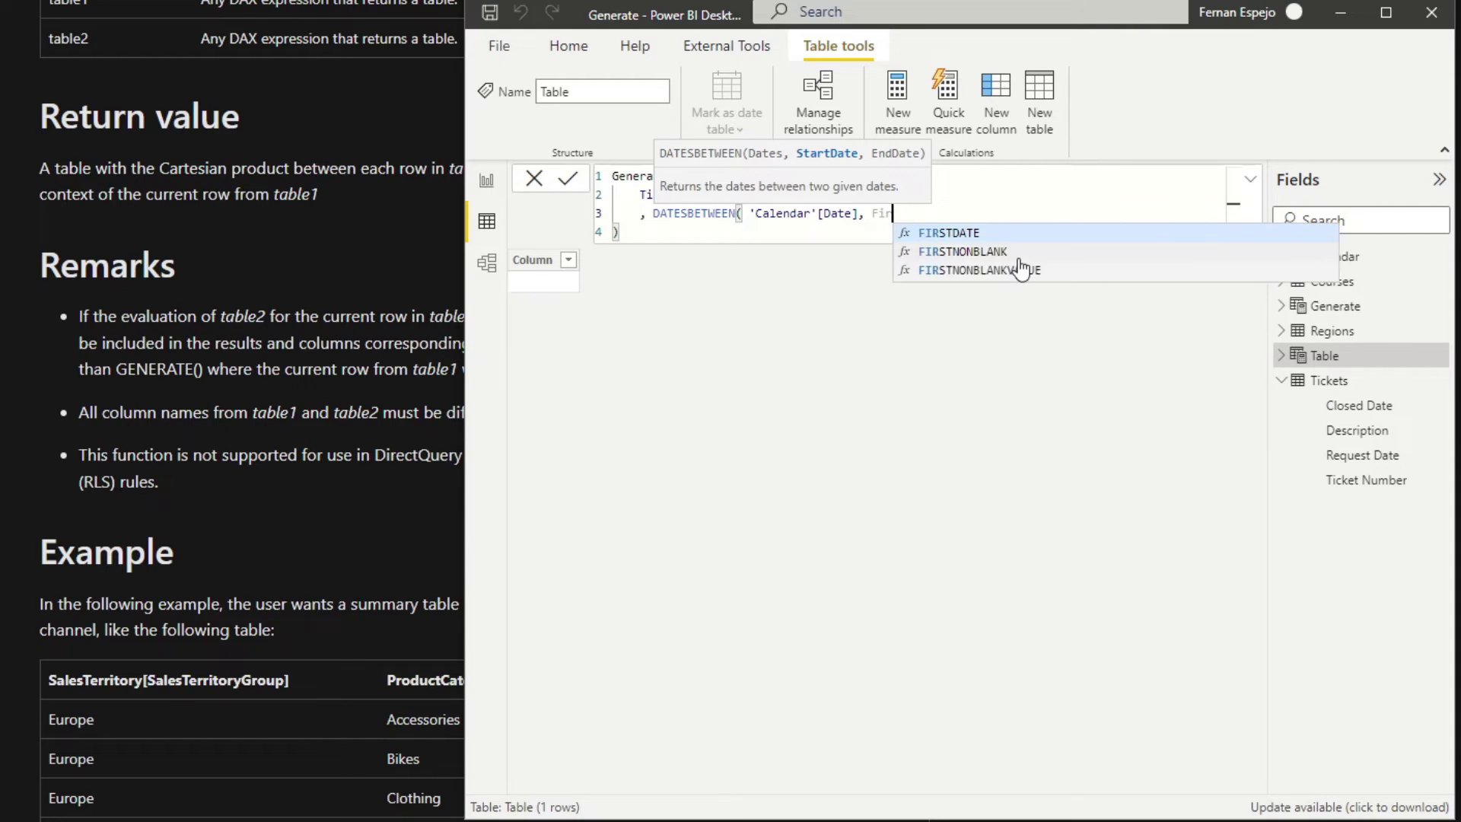
key("BackSpace")
key("BackSpace")
key("BackSpace")
key("BackSpace")
key("Escape")
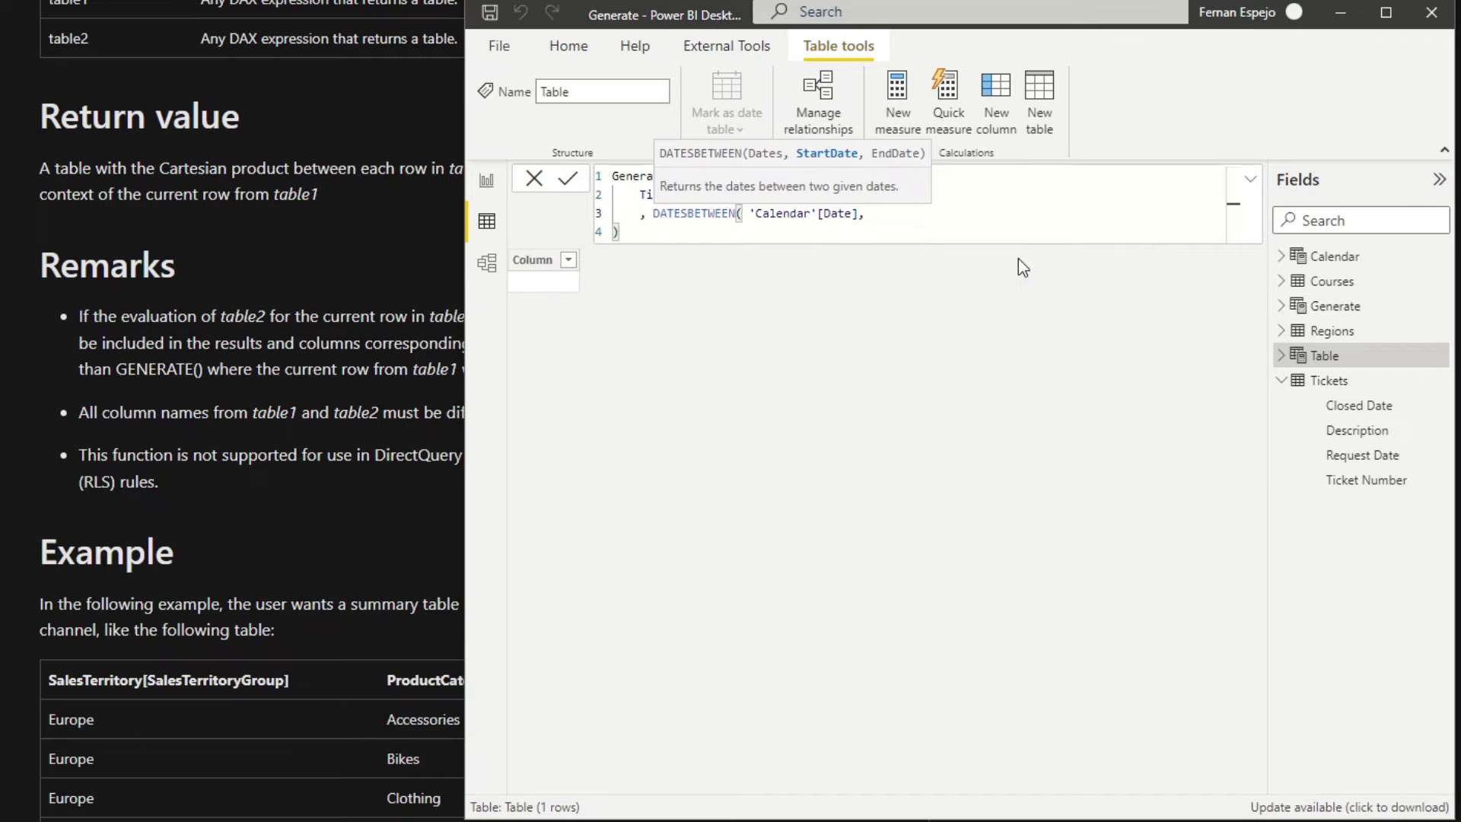
type("Requ")
key("Tab")
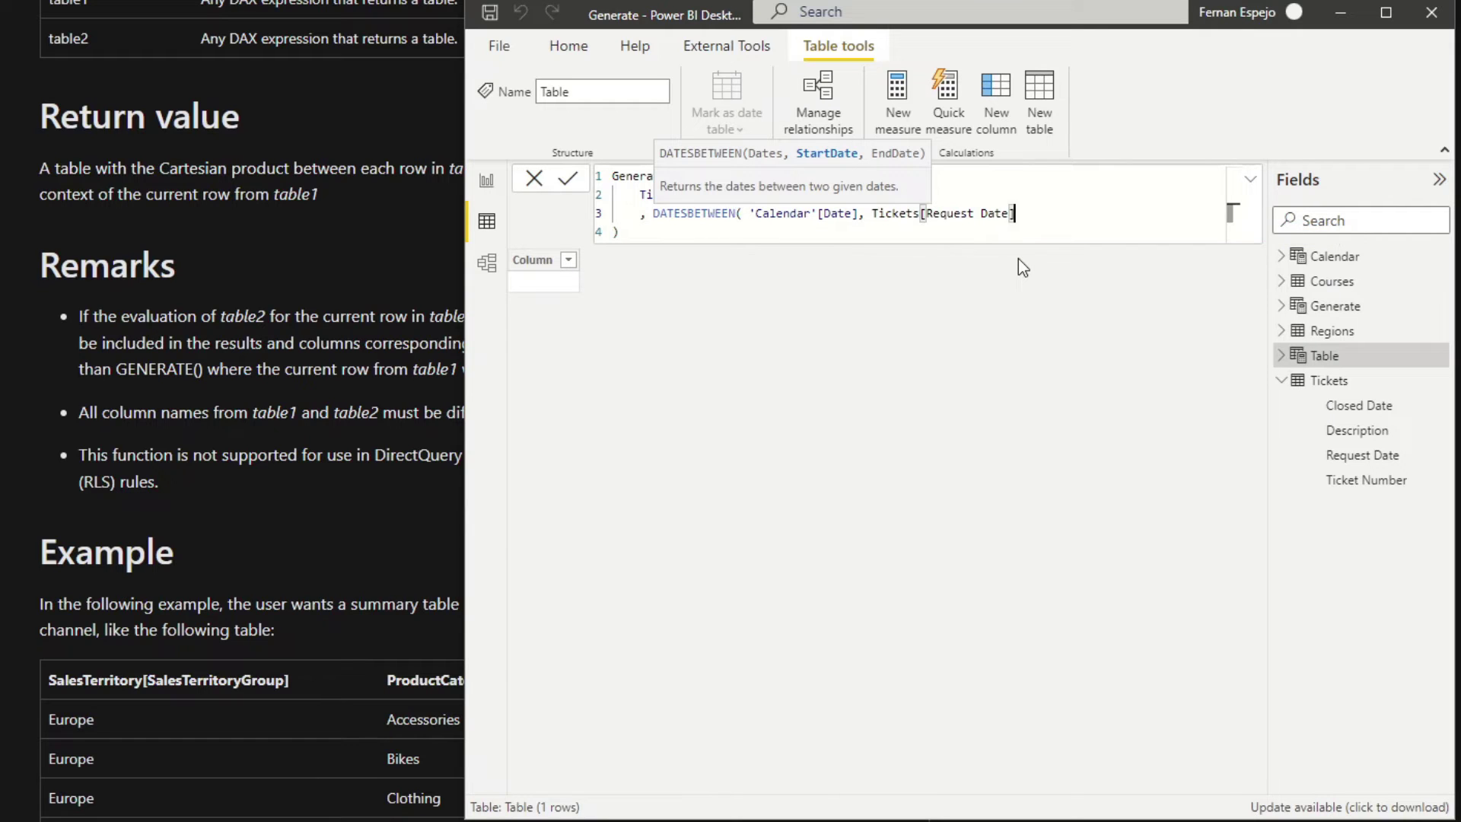
type(", ")
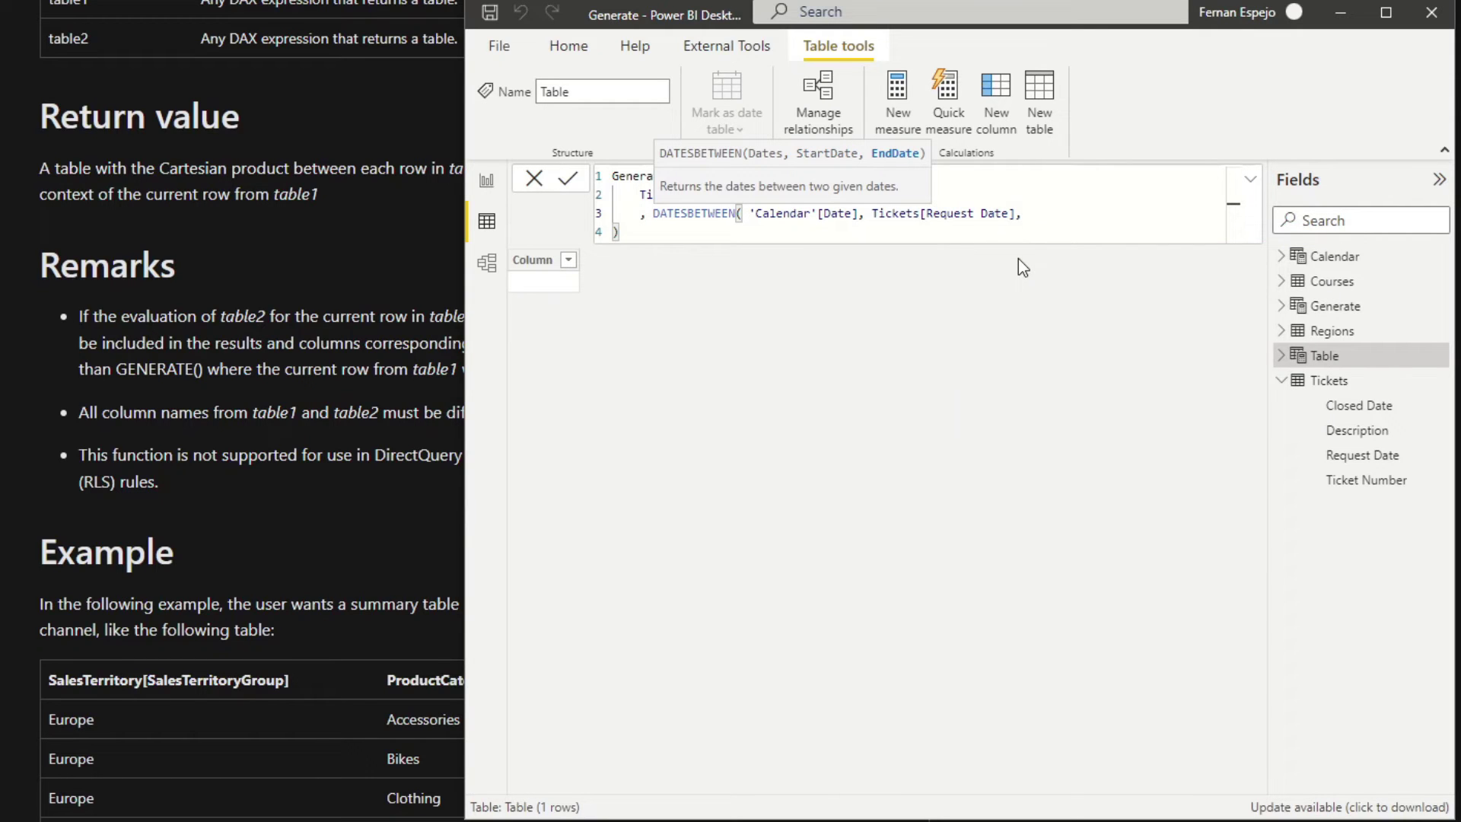
type("Closed")
key("Tab")
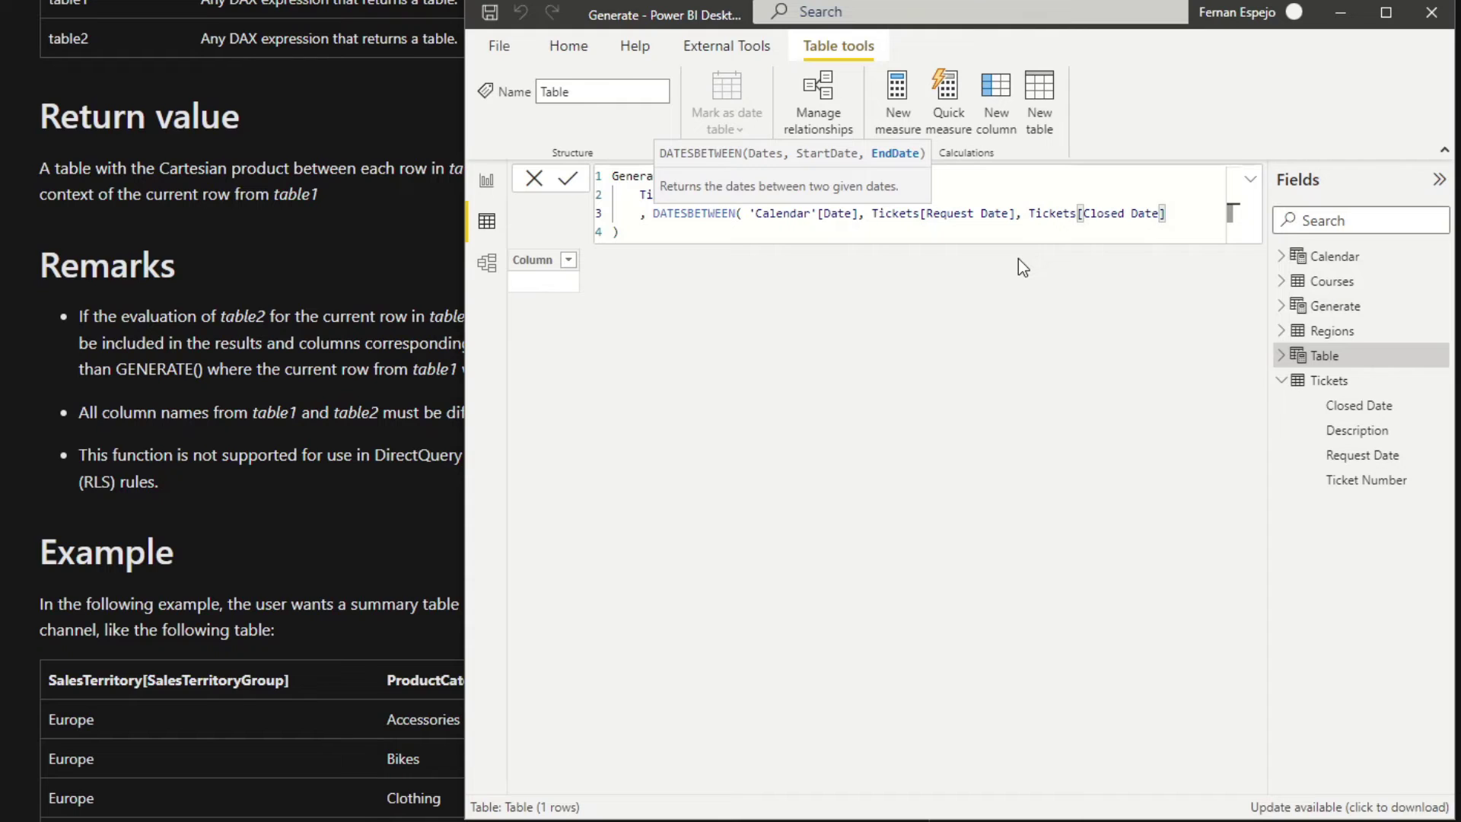
type(")")
key("Return")
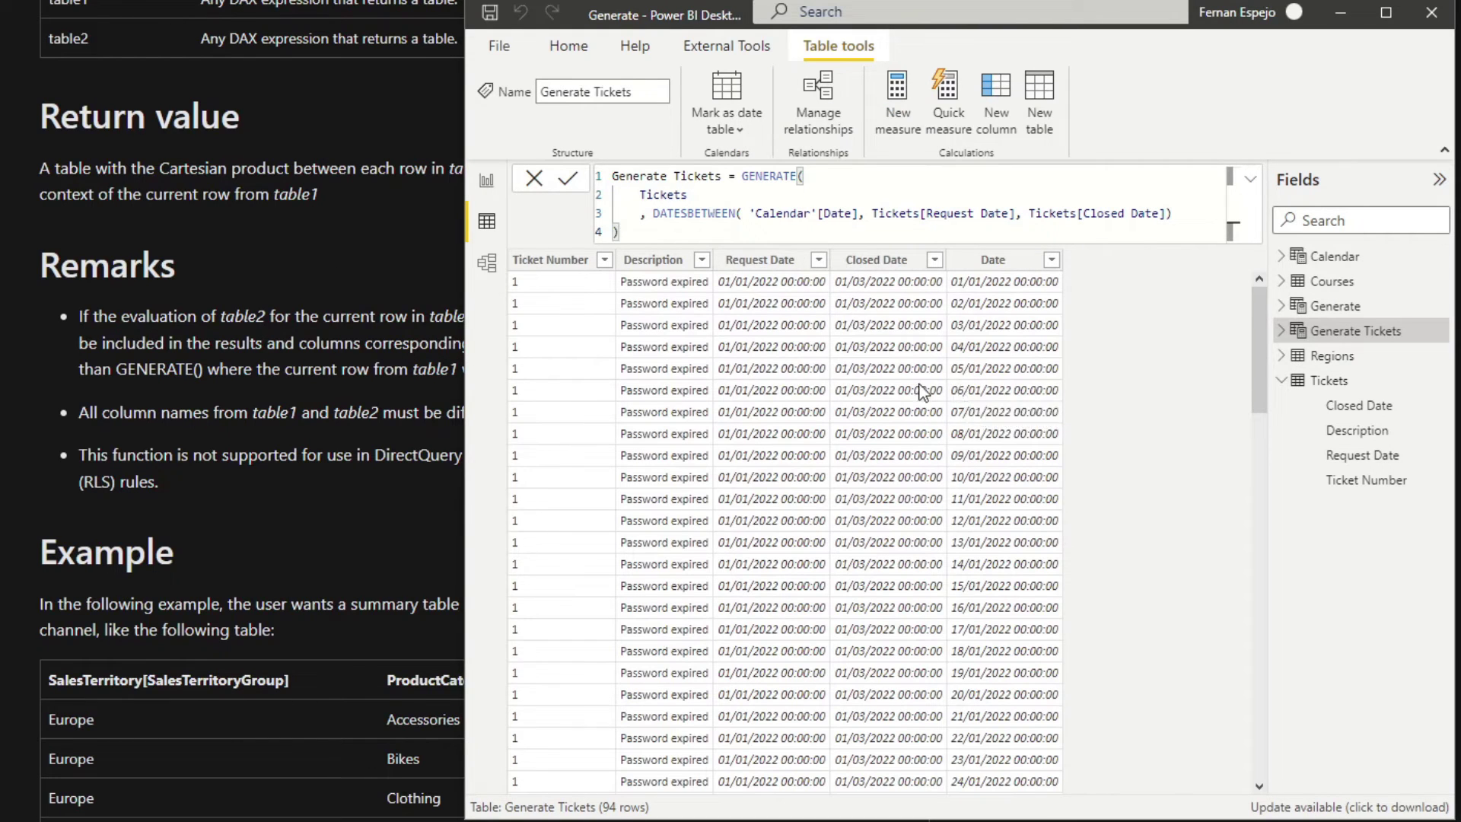
- Inspect the Generate Tickets columns: Ticket Number, Description, Request Date, Closed Date and Date
left_click(555, 294)
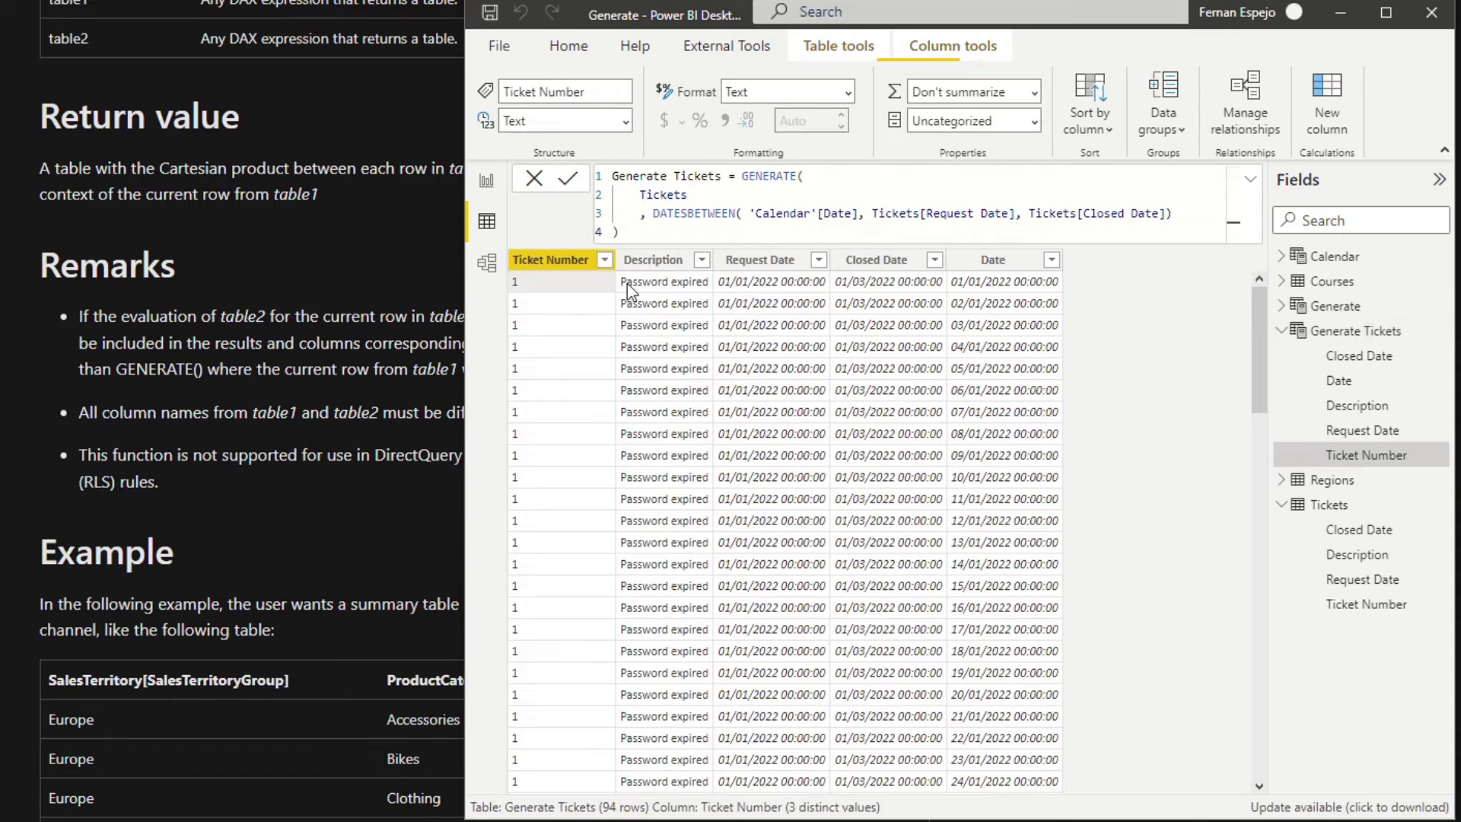
left_click(670, 287)
left_click(769, 288)
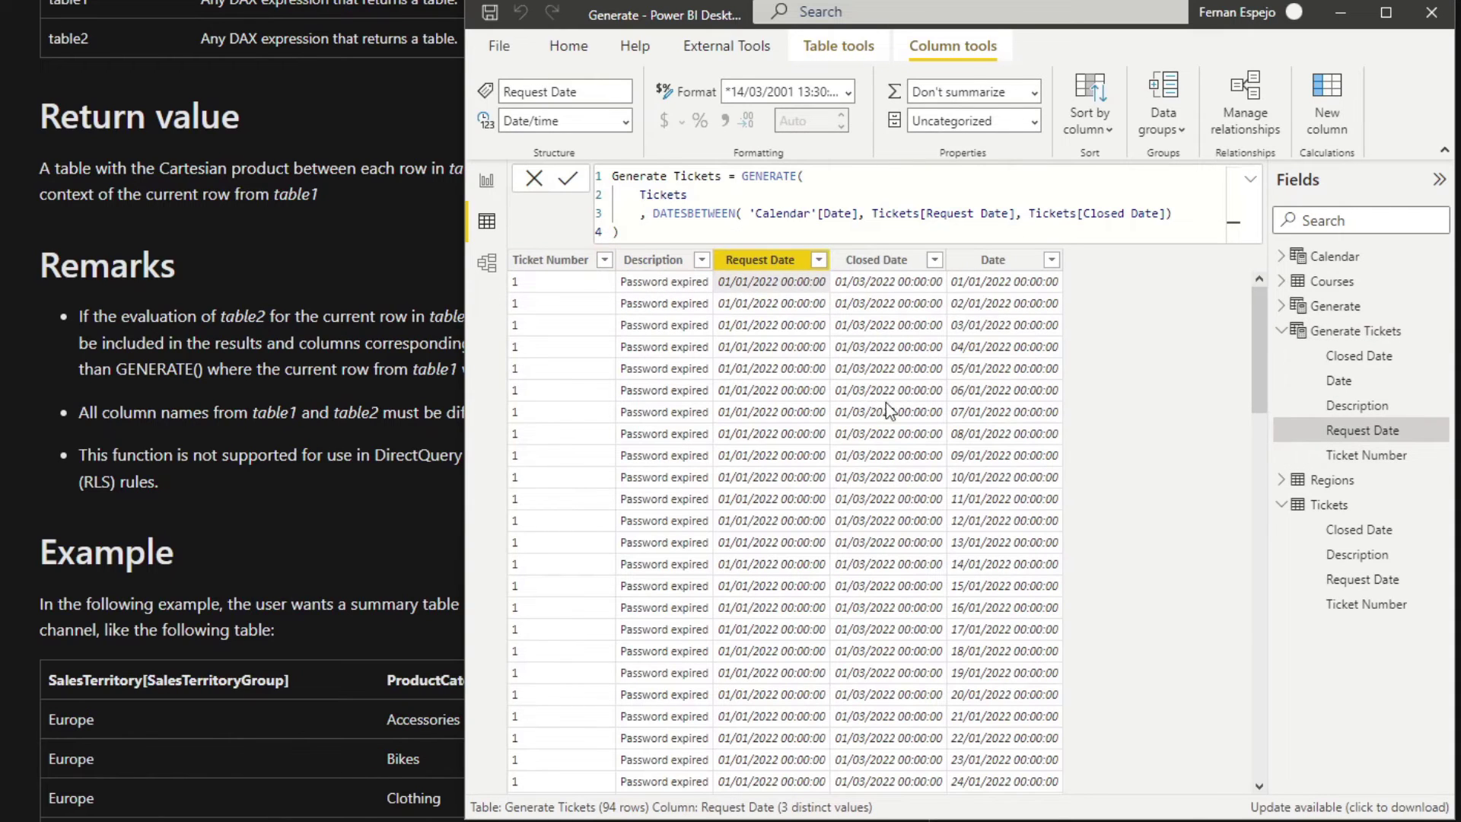
left_click(885, 286)
left_click(1001, 278)
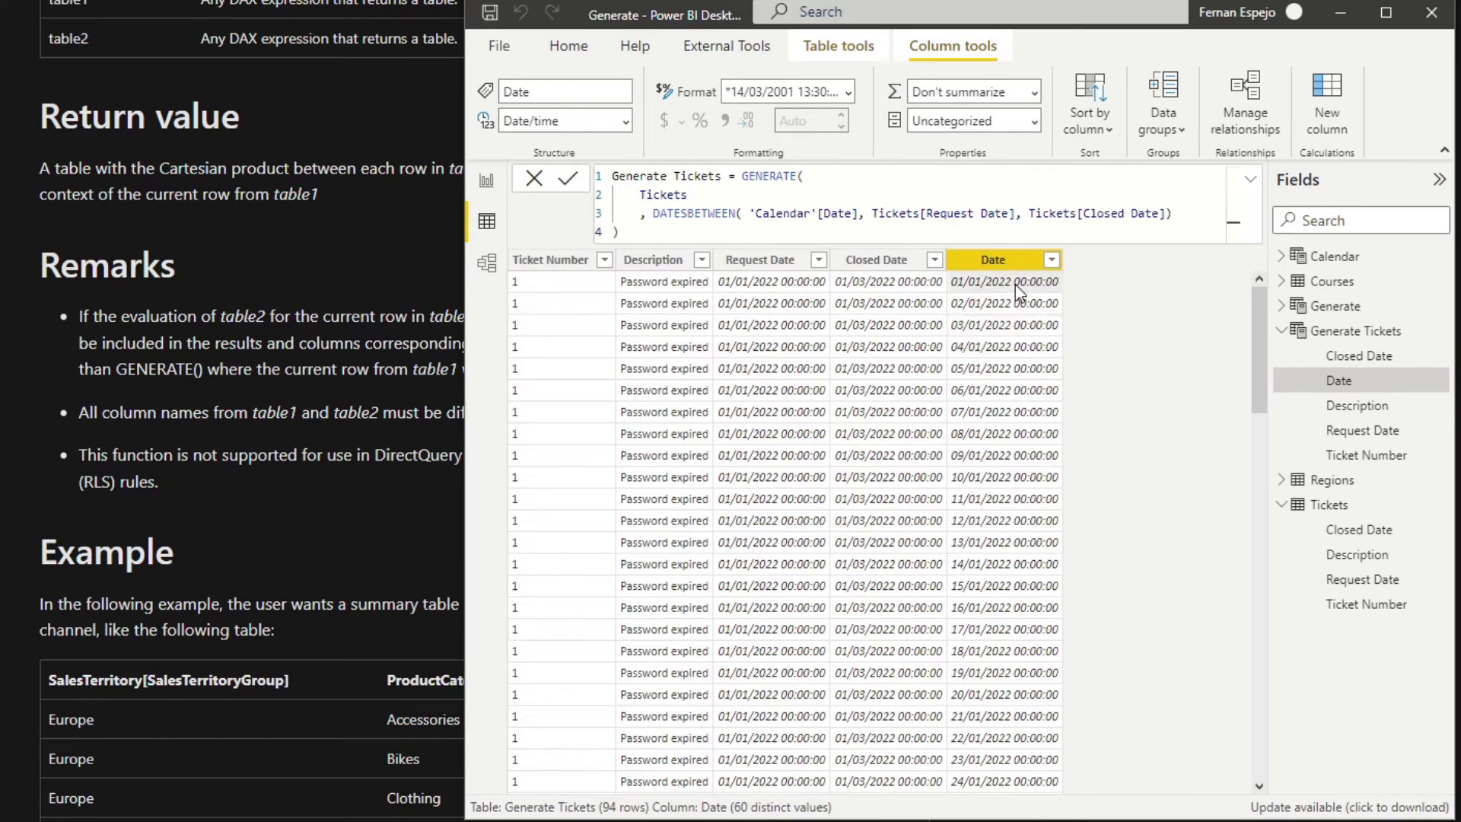
left_click(774, 286)
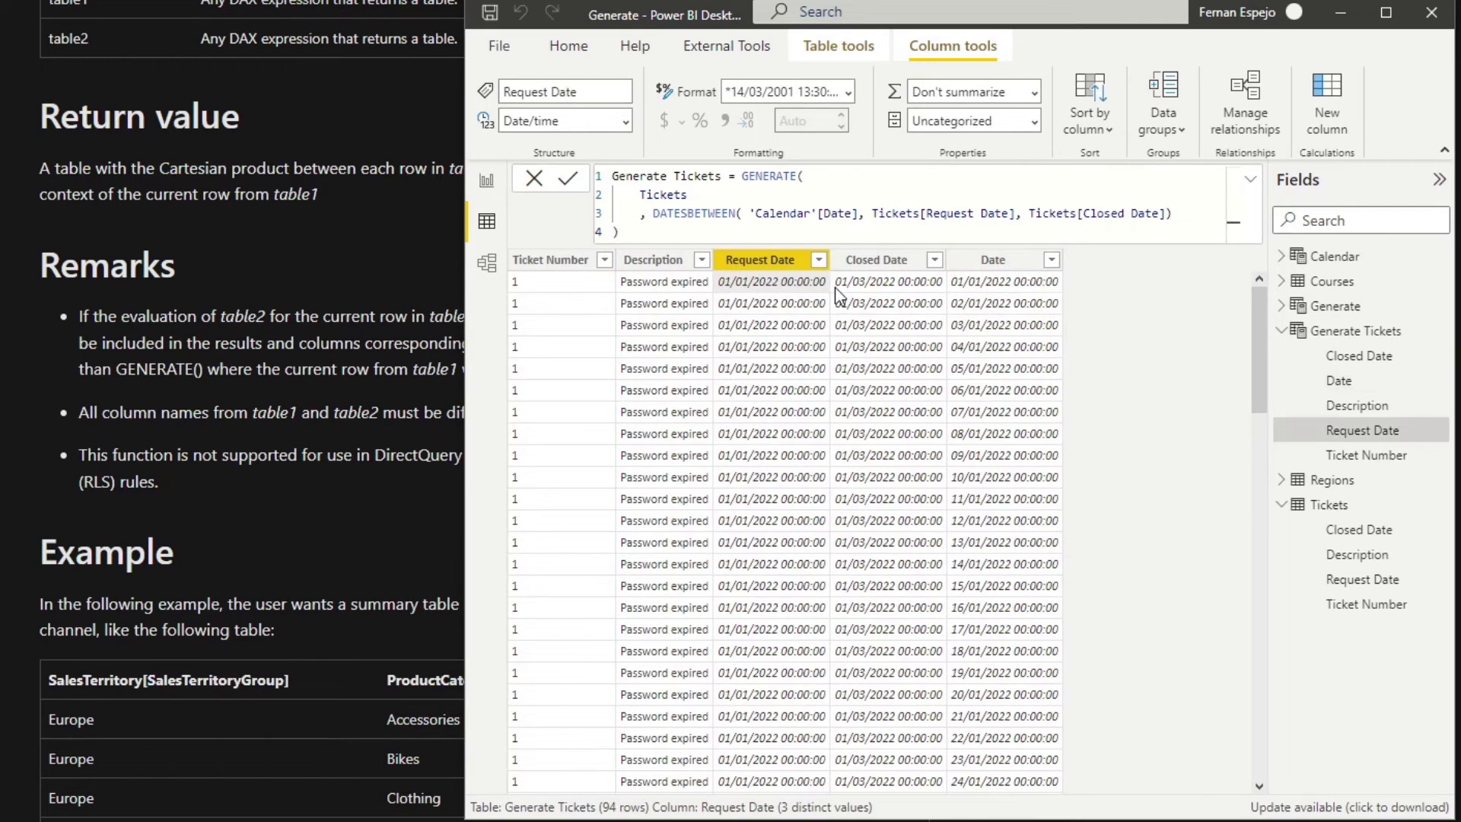
left_click(916, 280)
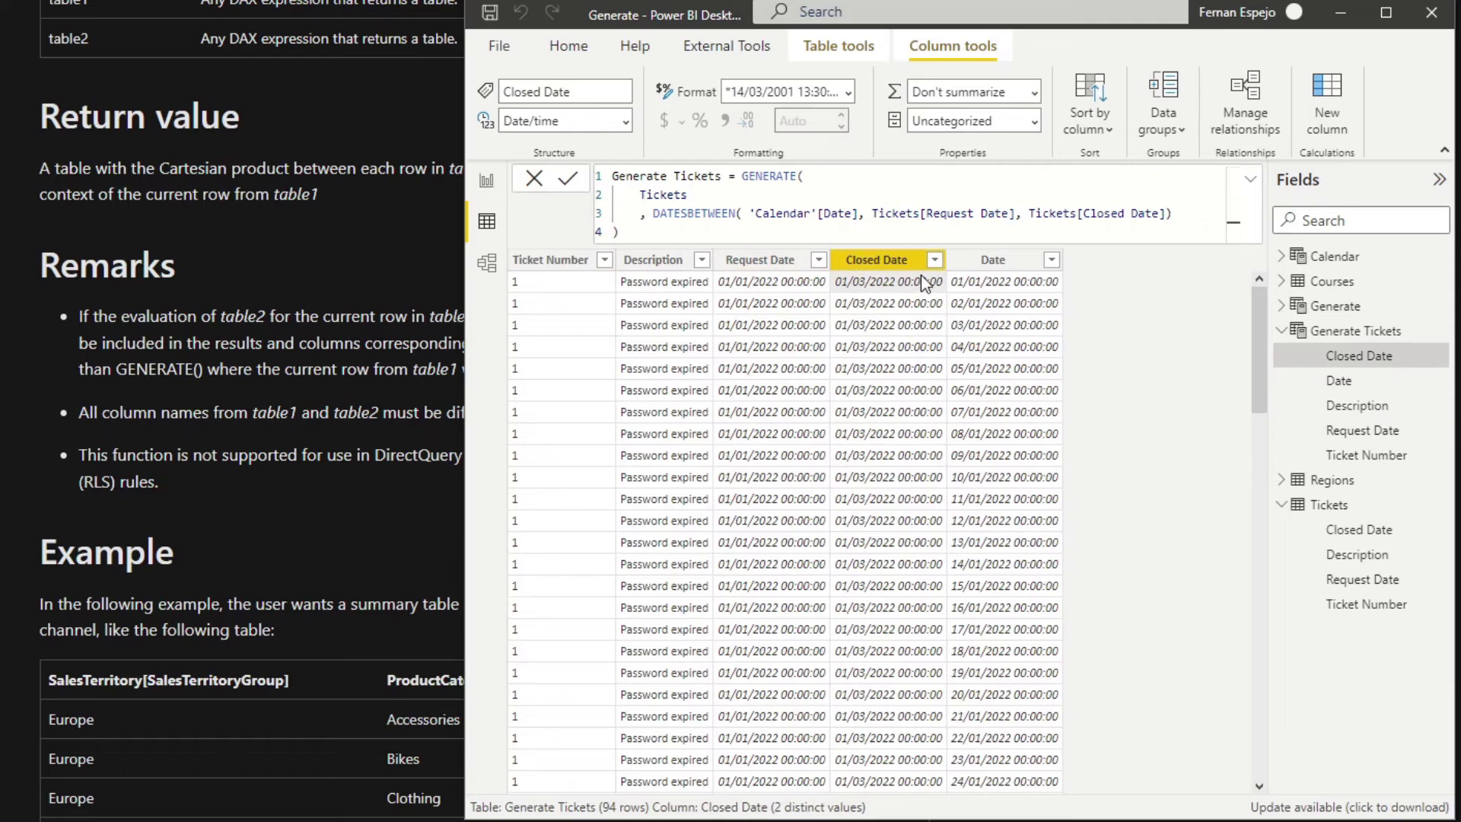
left_click(1024, 286)
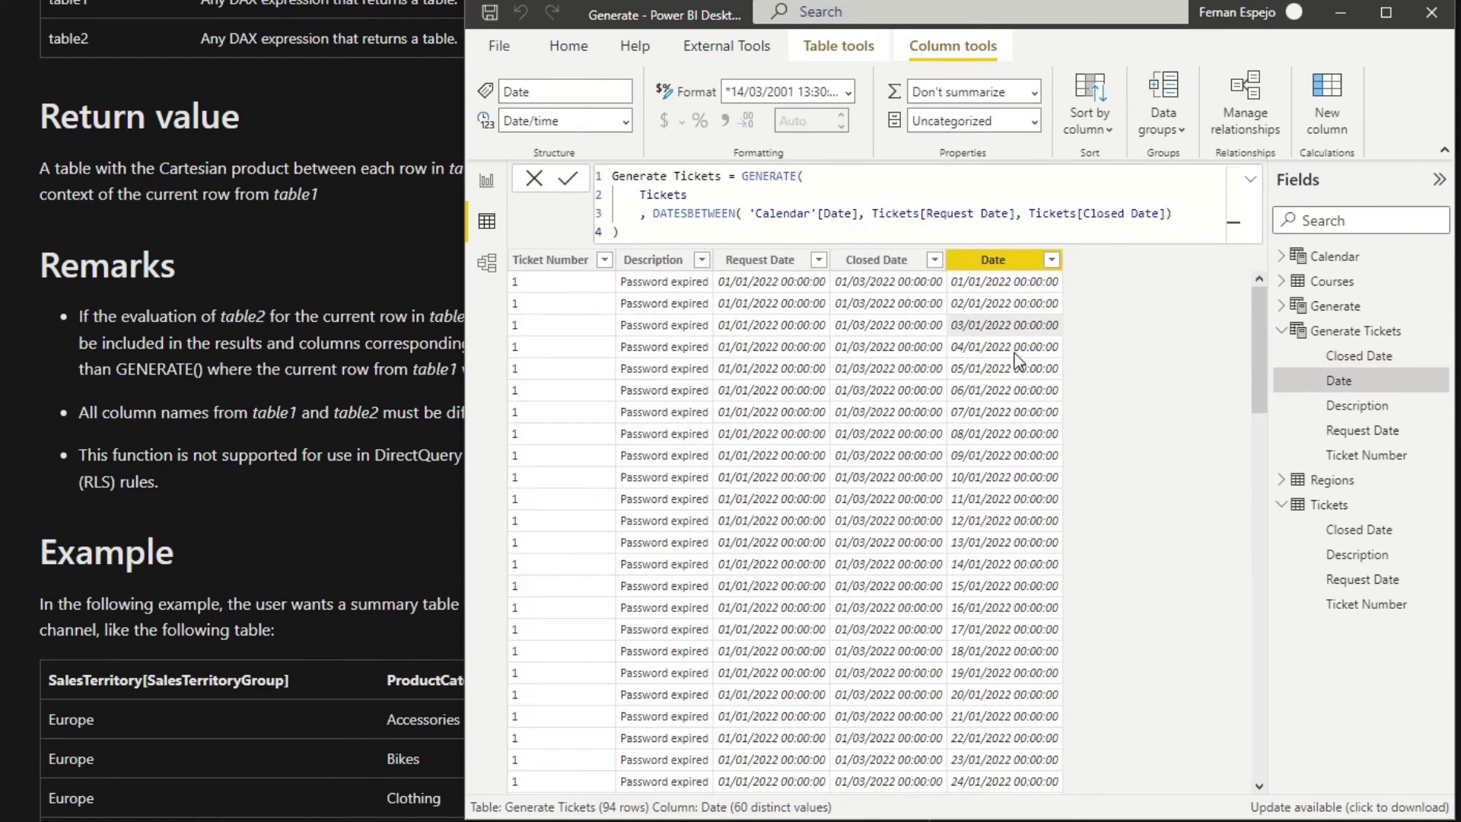
scroll(1016, 358, "down", 4)
scroll(1015, 364, "down", 10)
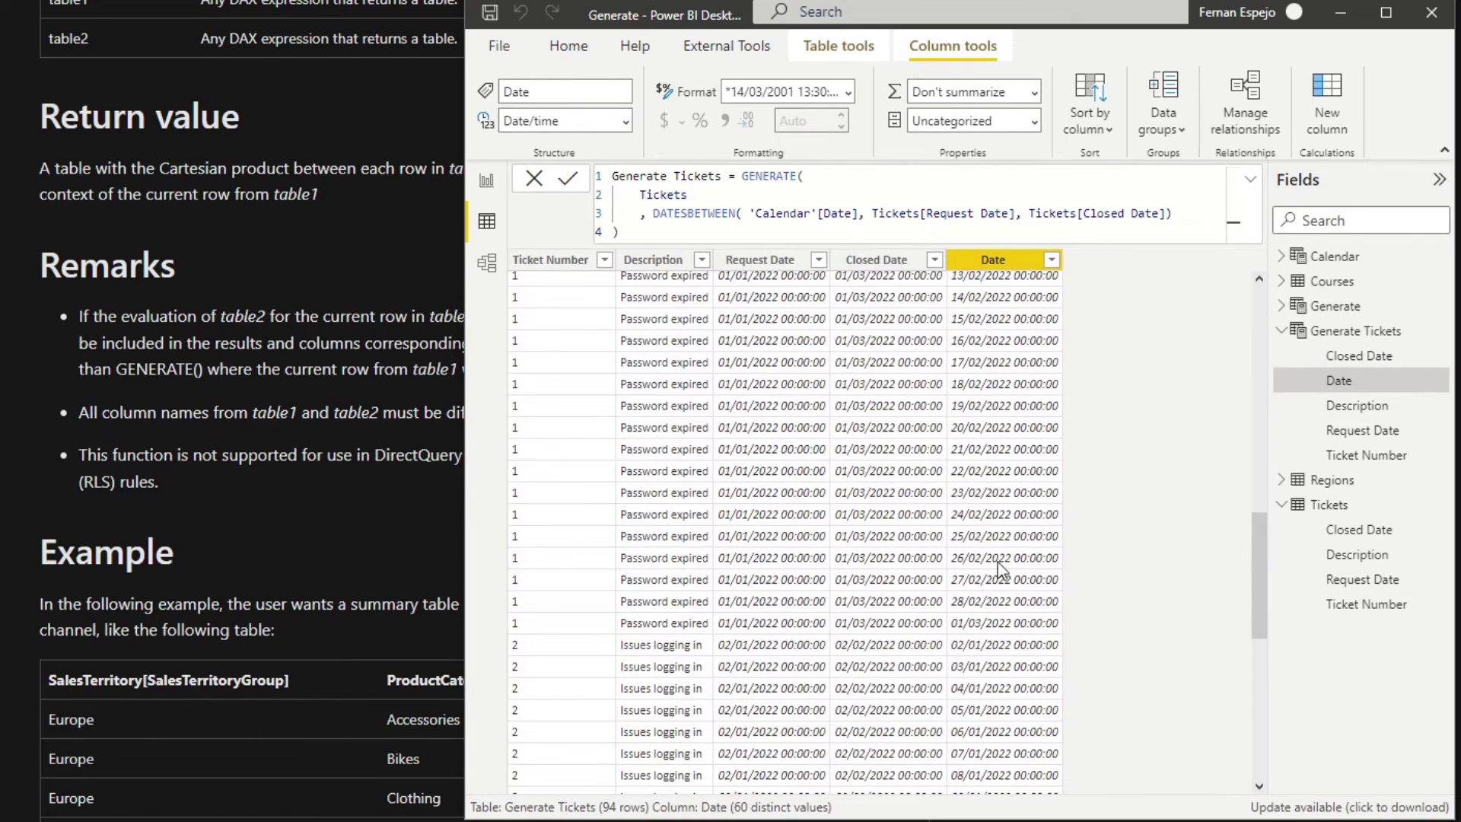
- Scroll through the rows, checking ticket 2's Request Date, Closed Date and generated dates
left_click(656, 624)
left_click(978, 626)
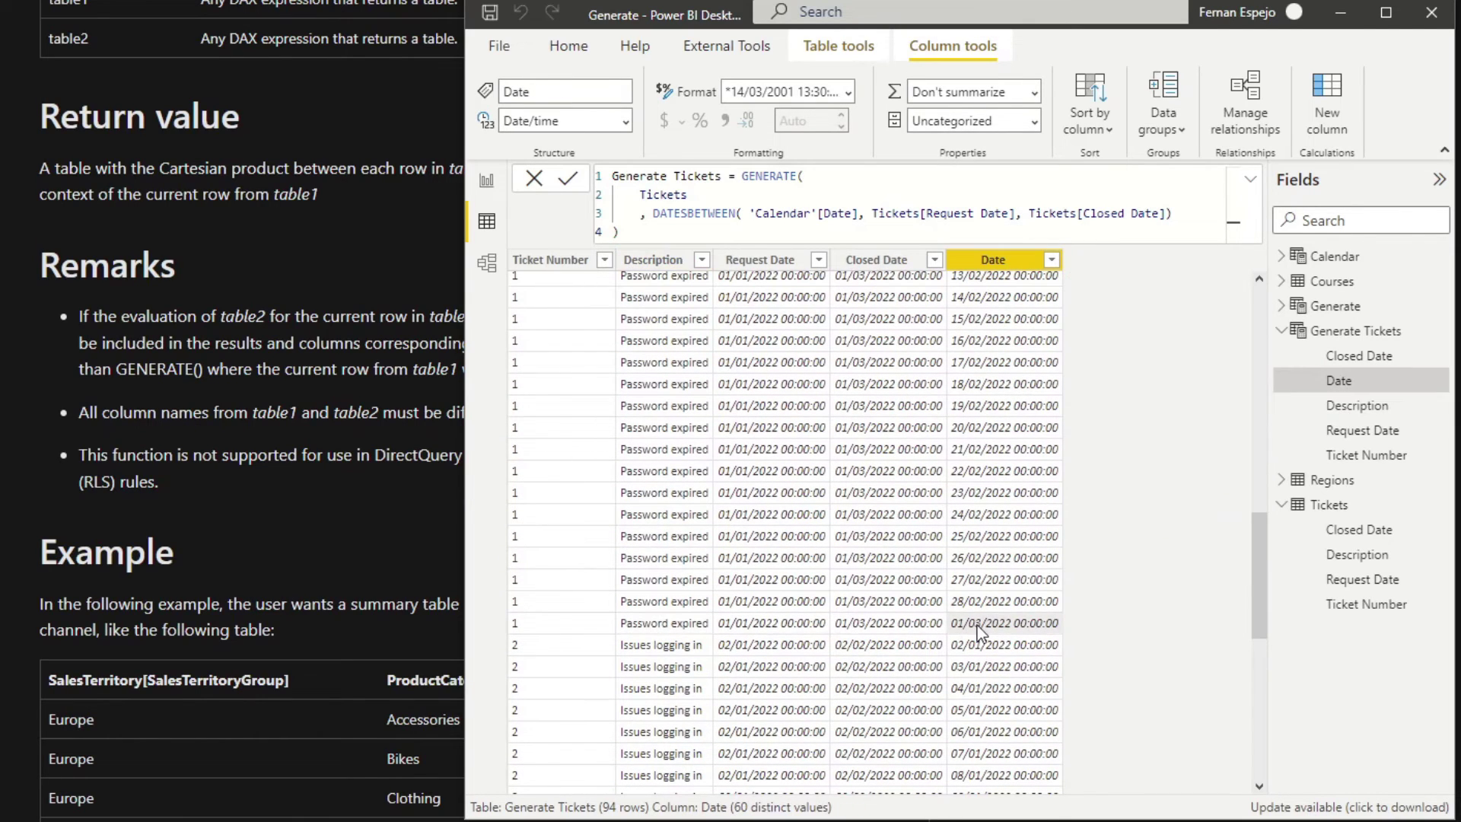
left_click(541, 624)
left_click(725, 641)
left_click(886, 633)
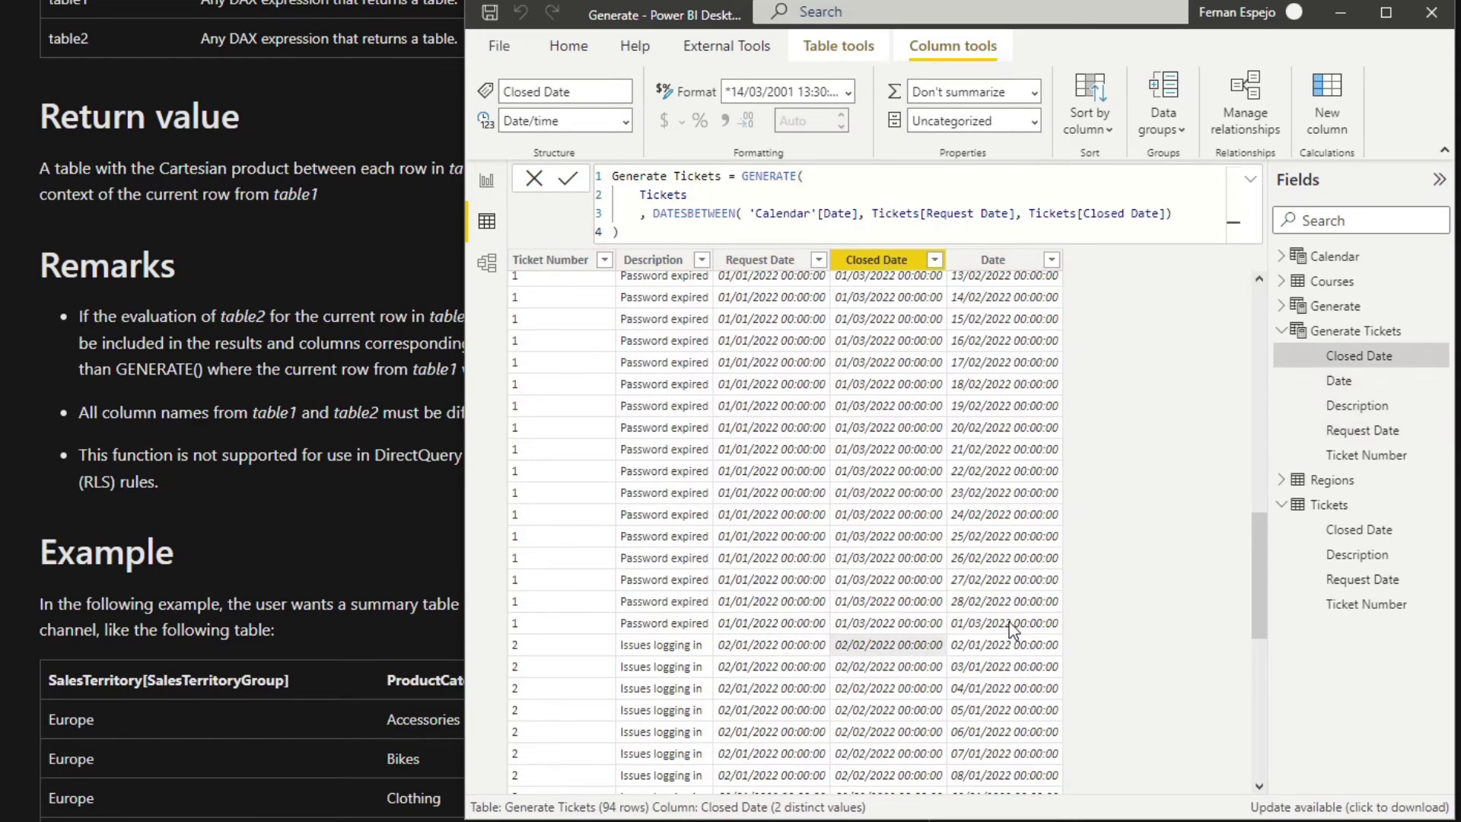
left_click(1013, 627)
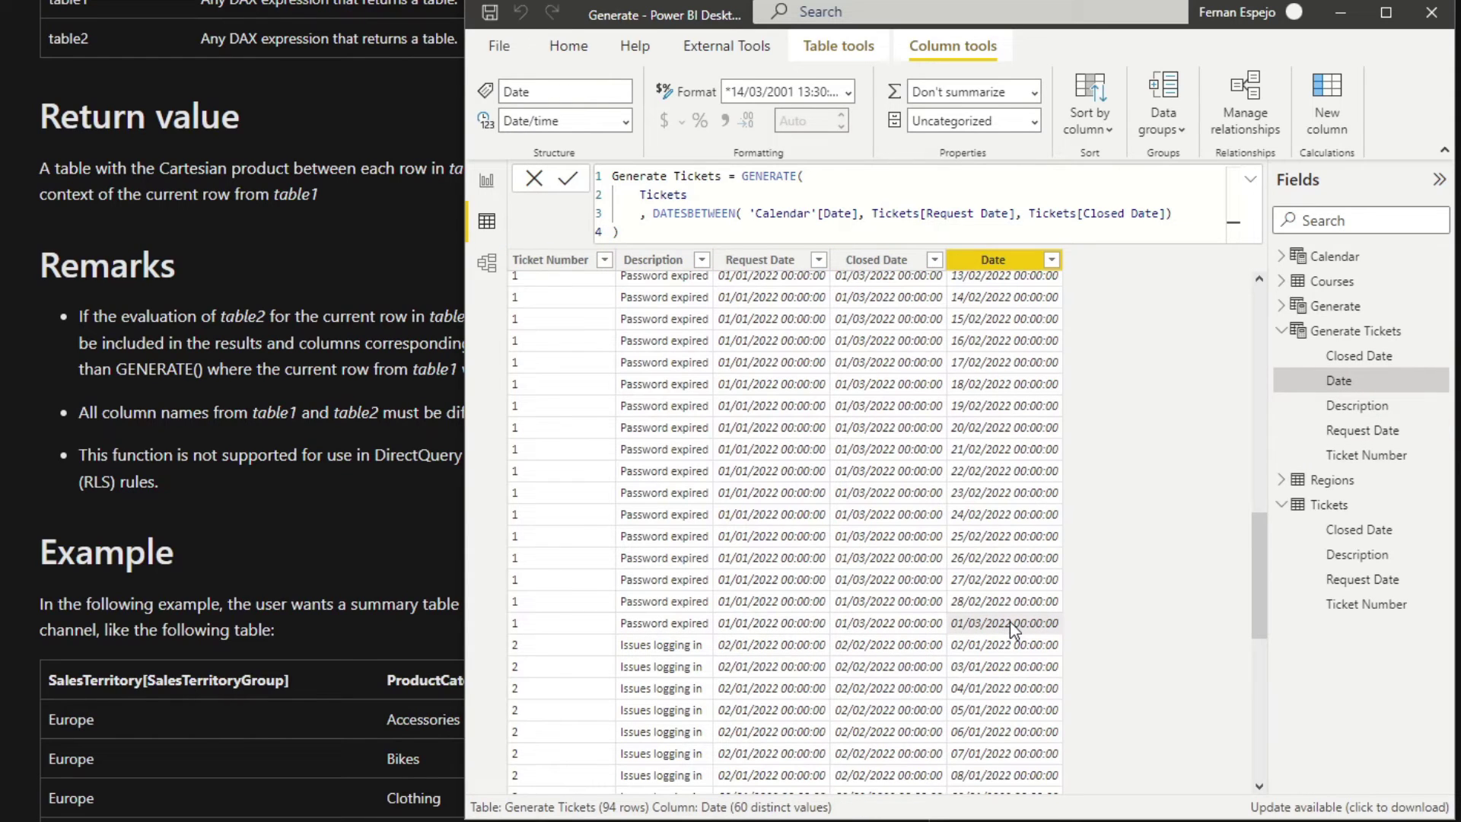
left_click(672, 643)
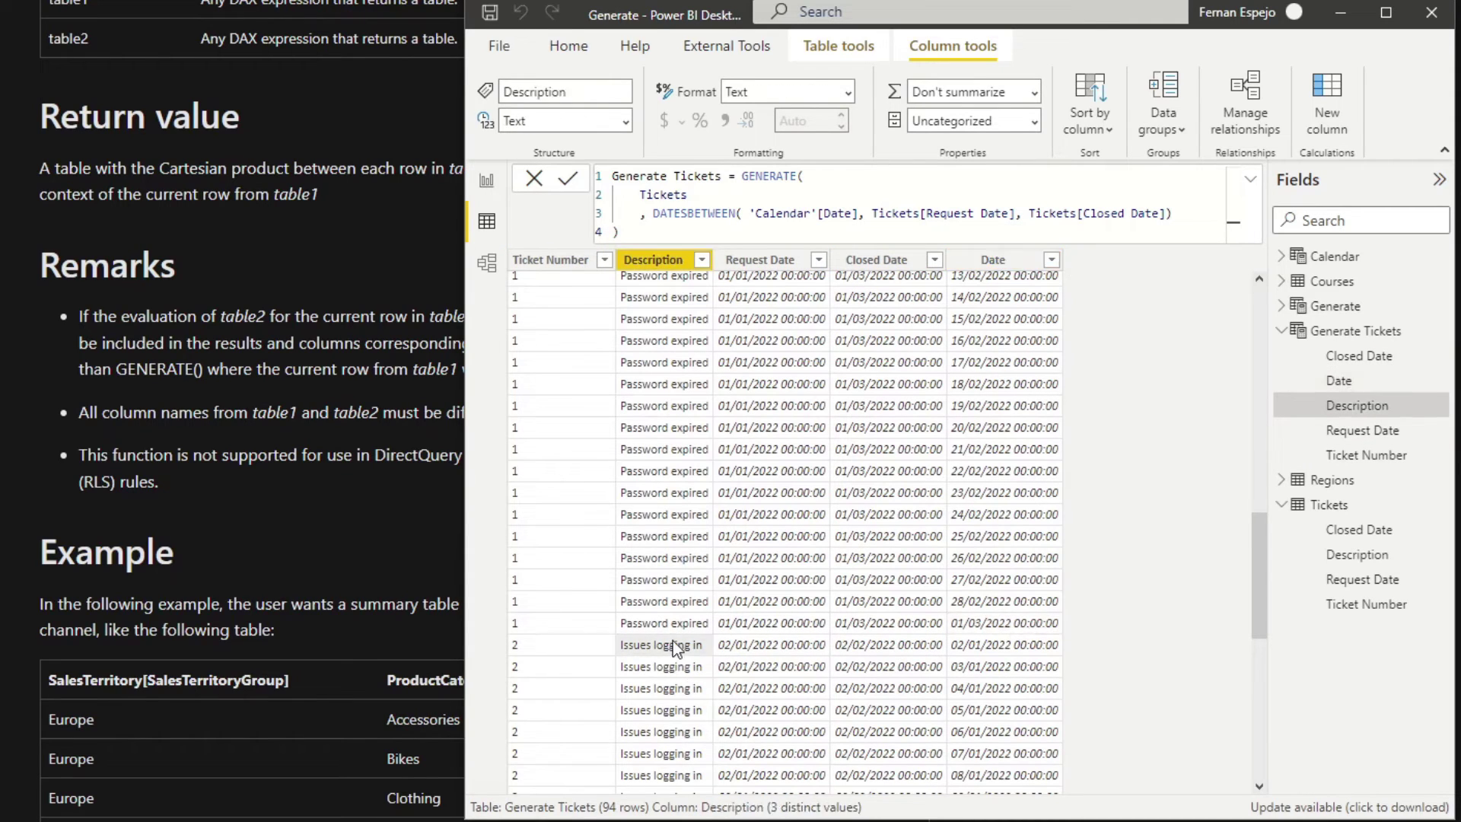
scroll(673, 641, "down", 1)
left_click(793, 570)
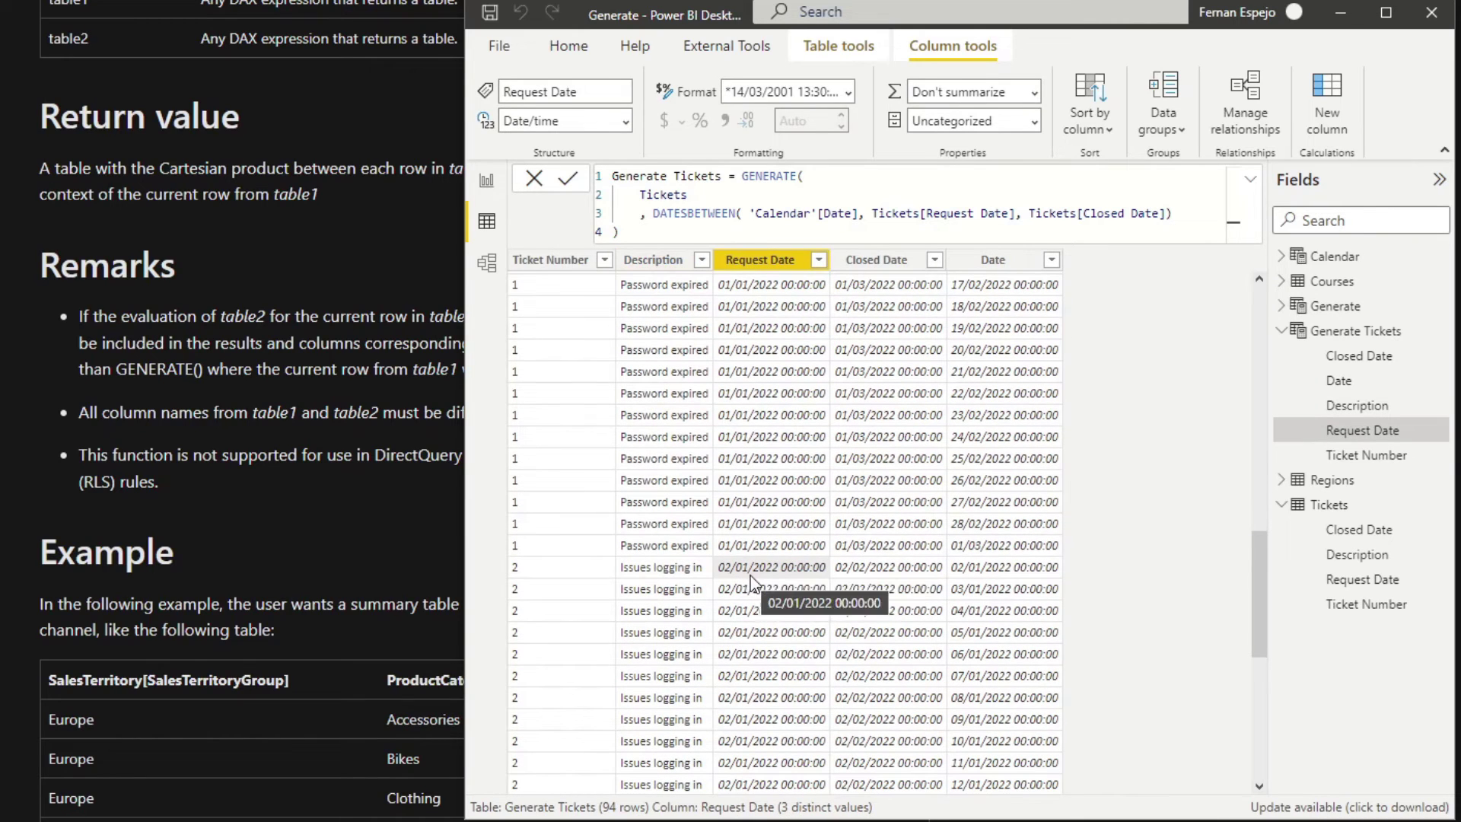
left_click(916, 576)
left_click(998, 569)
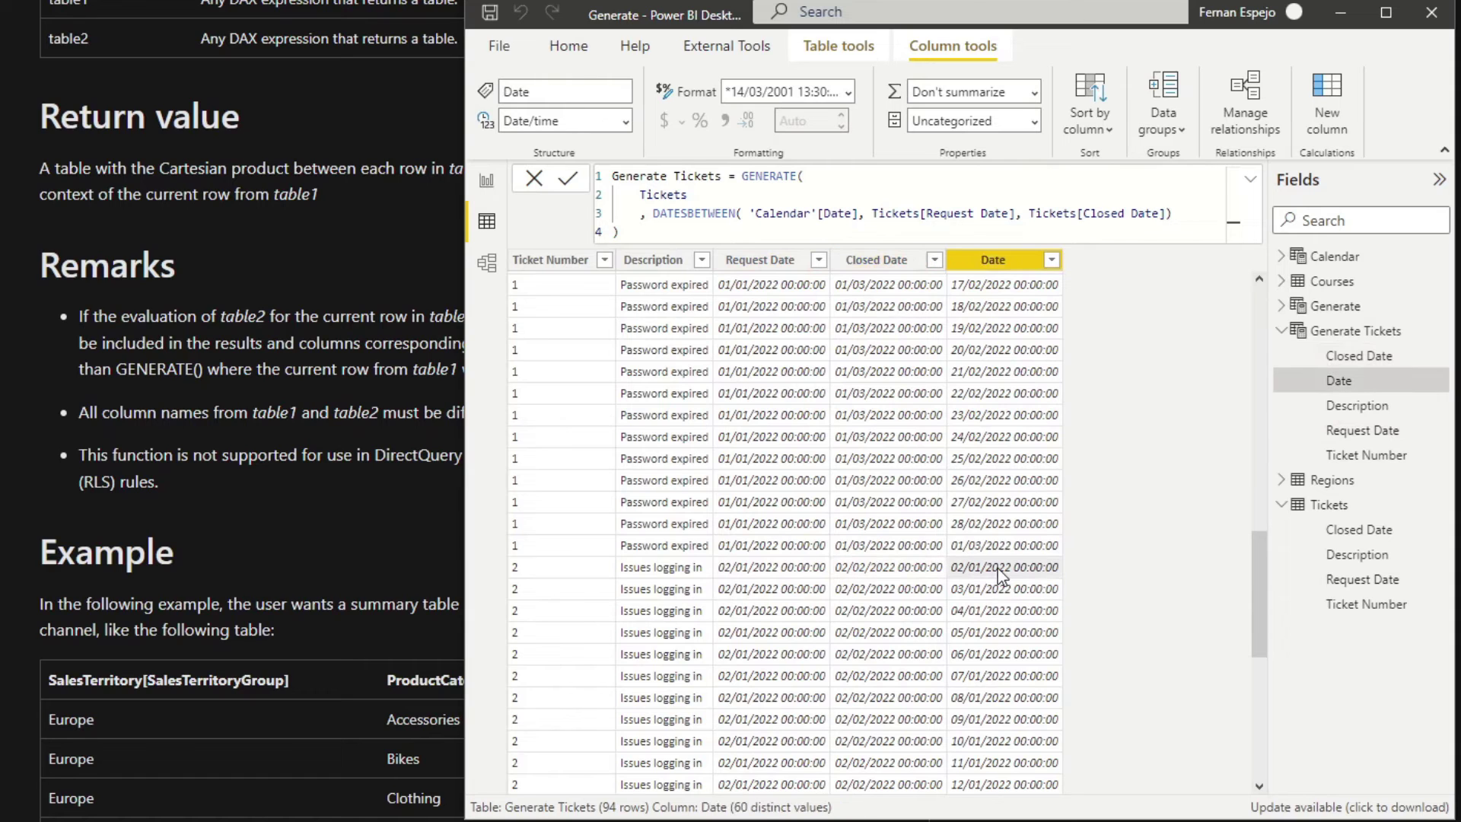
scroll(997, 569, "down", 8)
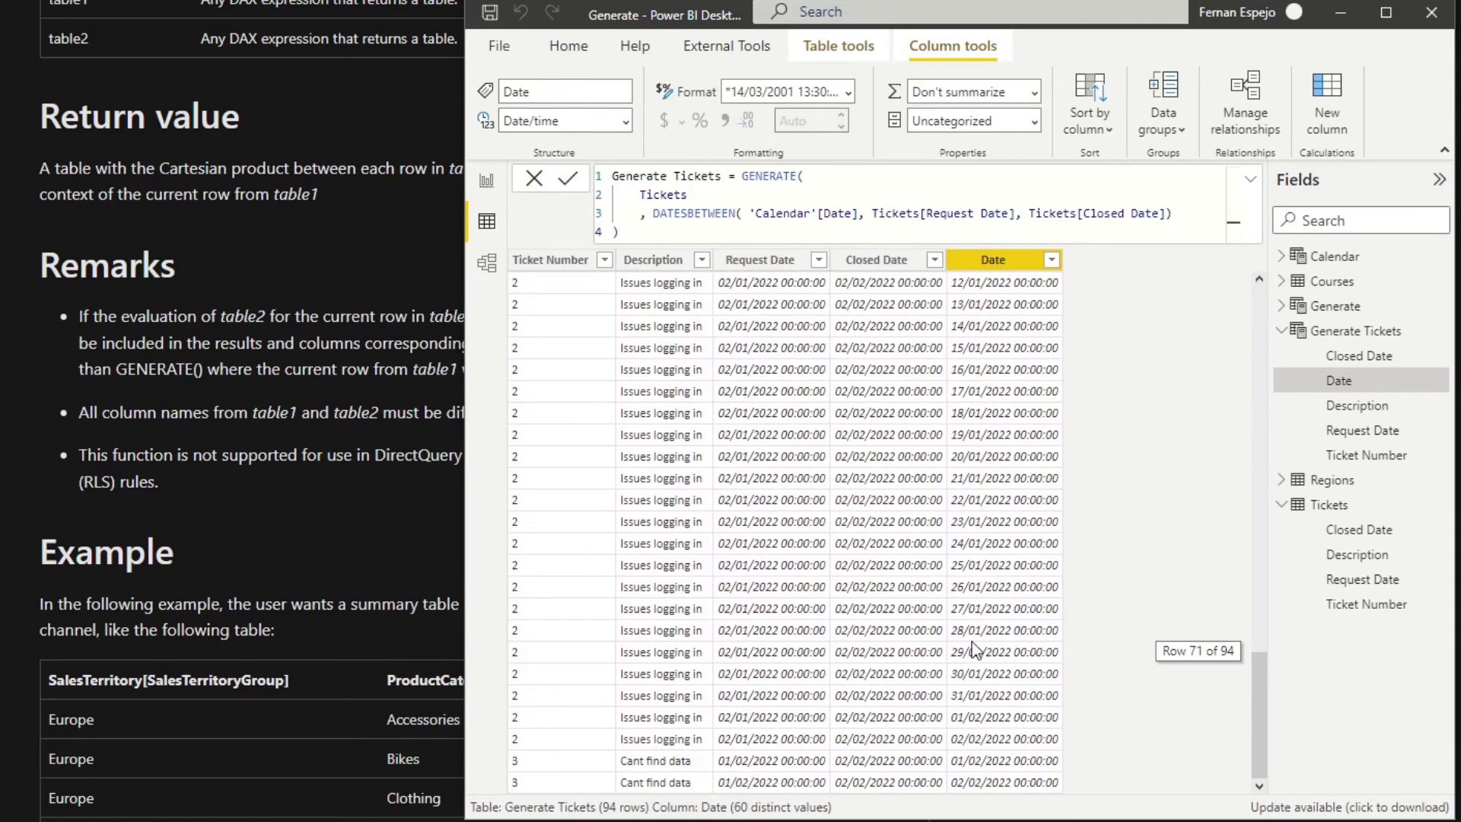
left_click(677, 765)
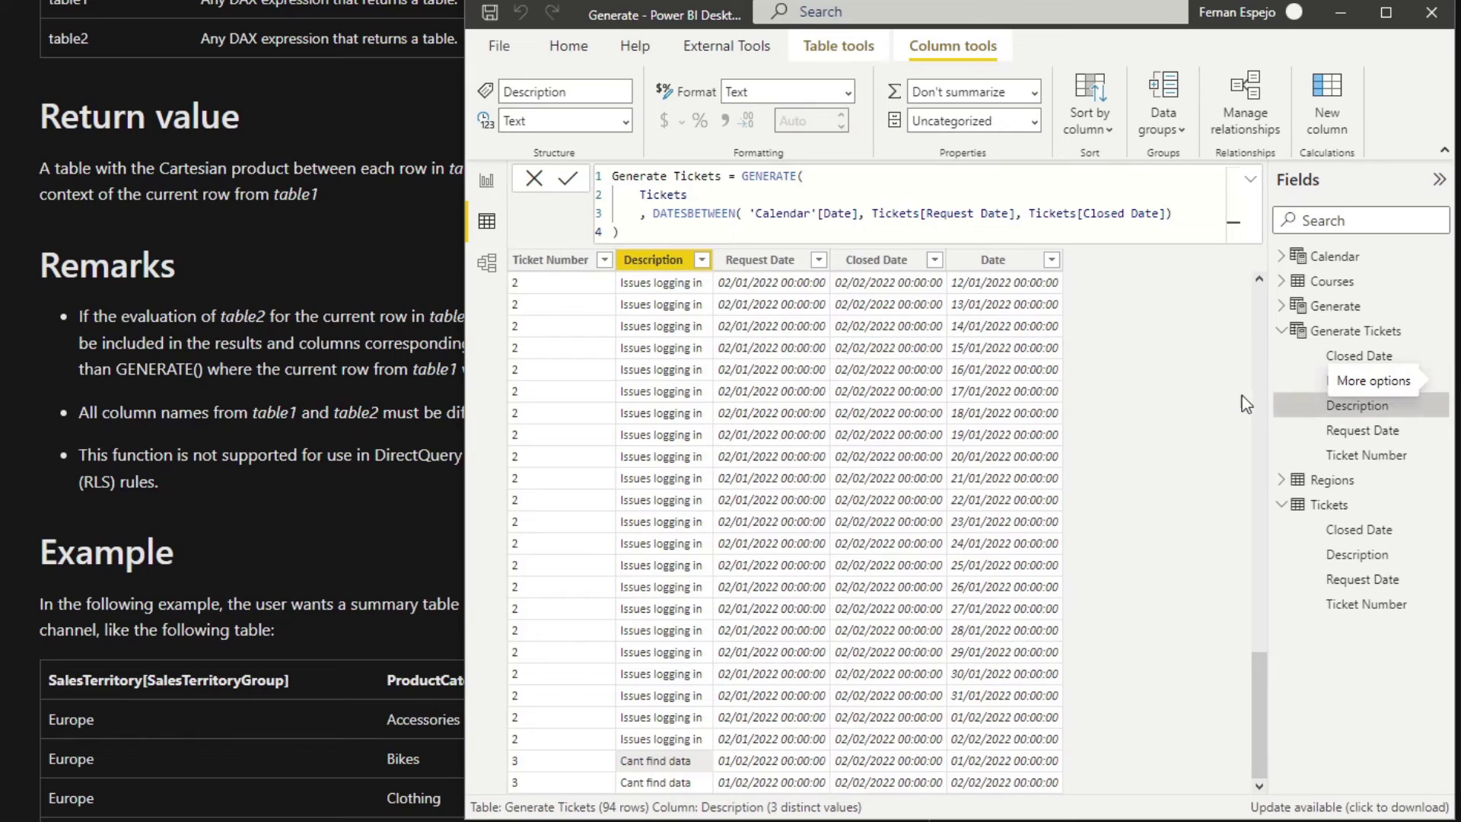
left_click(1325, 508)
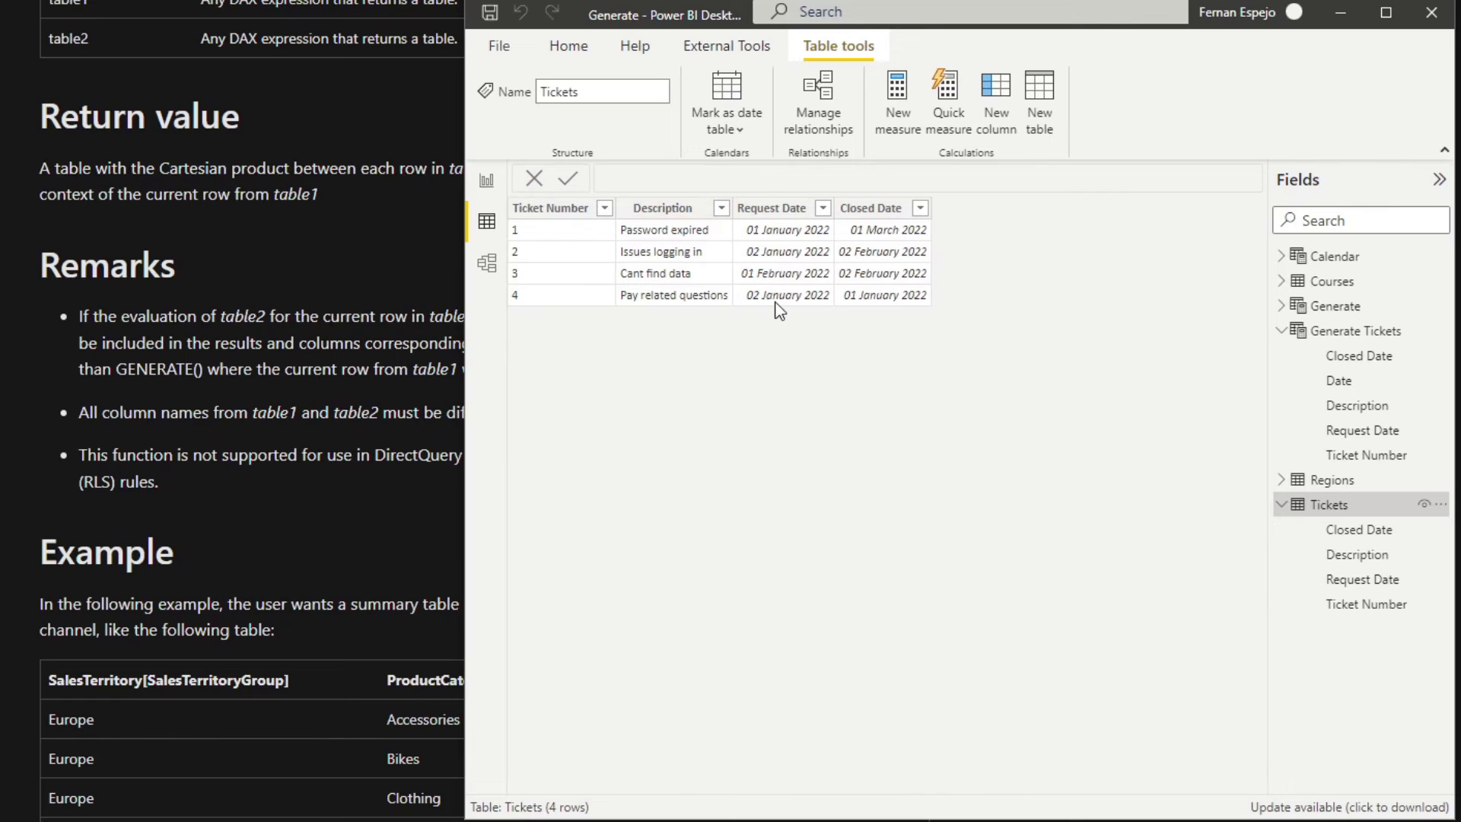
left_click(682, 299)
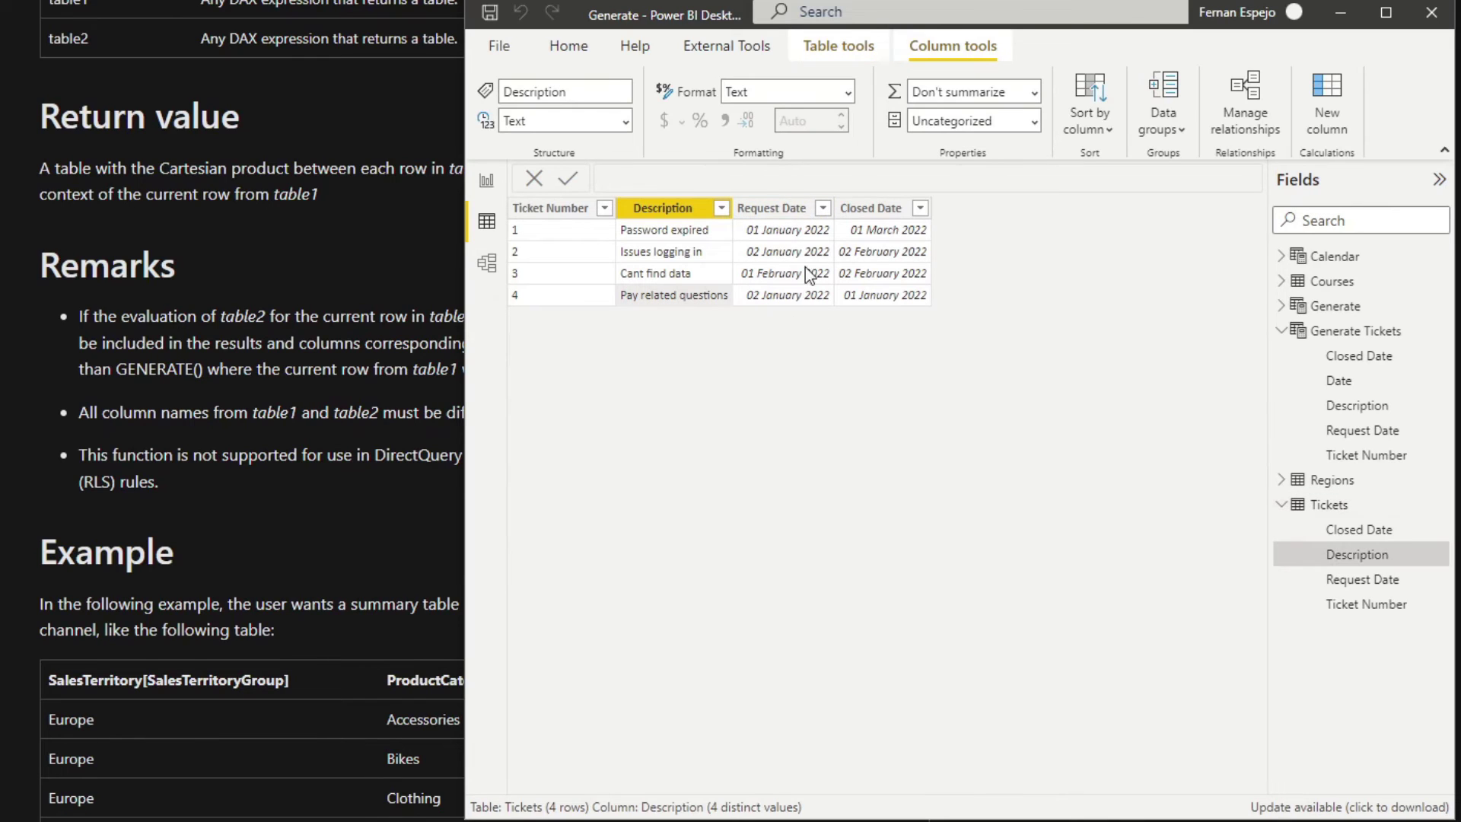
left_click(796, 295)
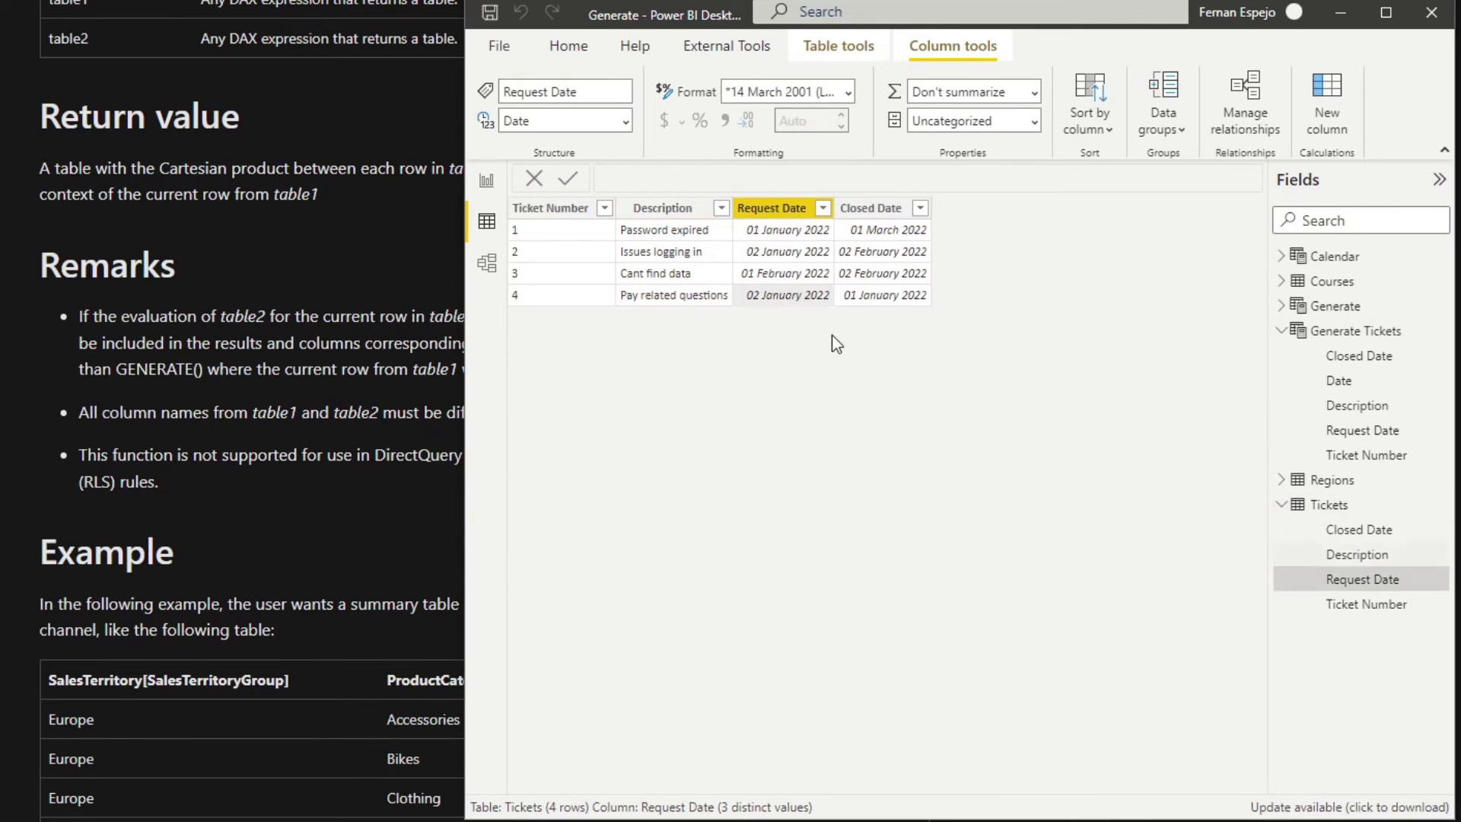
left_click(893, 308)
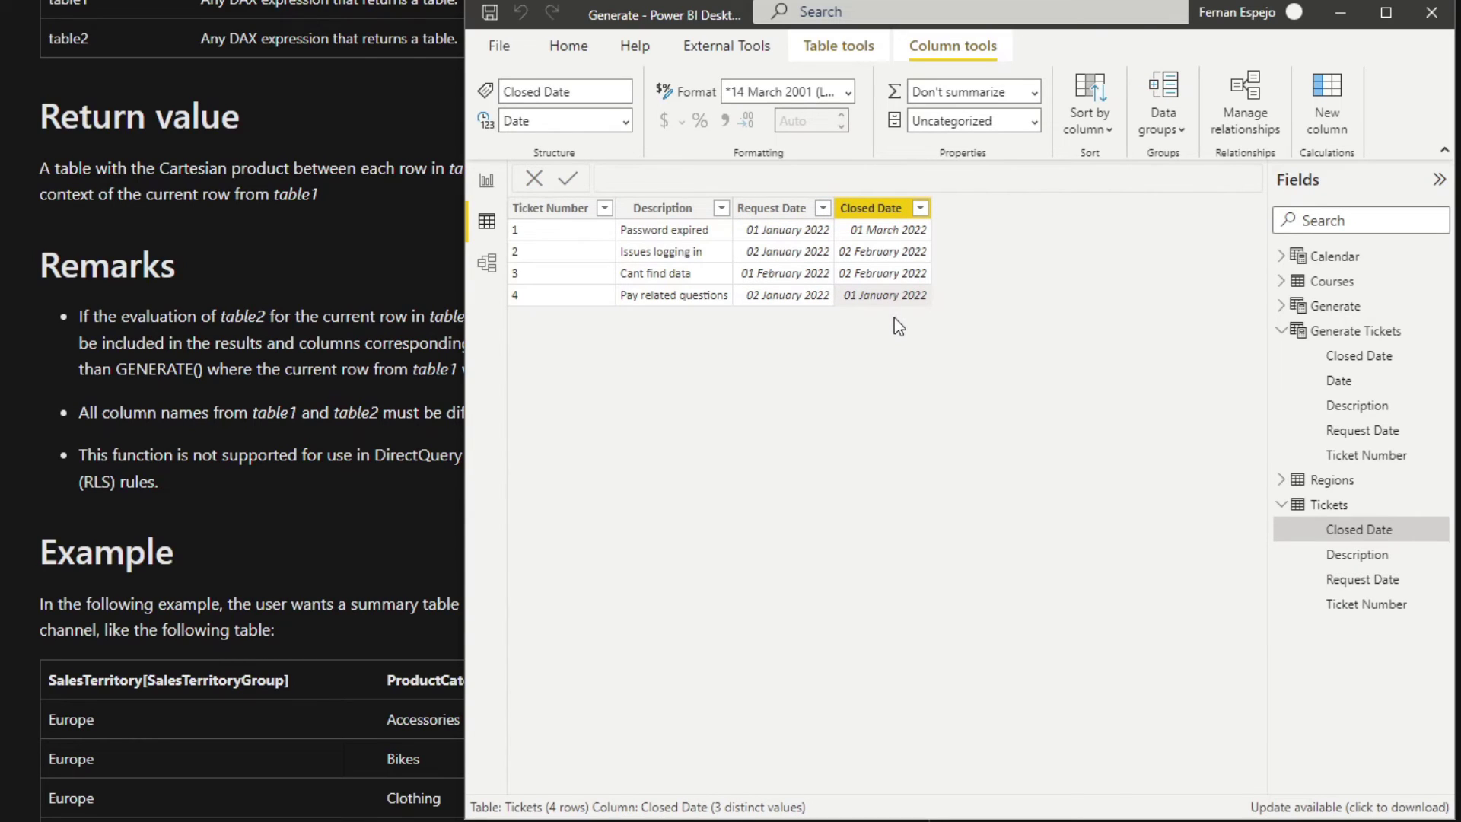
- Reopen Generate Tickets, highlight its DATESBETWEEN argument, and check the Date and Closed Date columns
left_click(1353, 332)
scroll(653, 487, "down", 20)
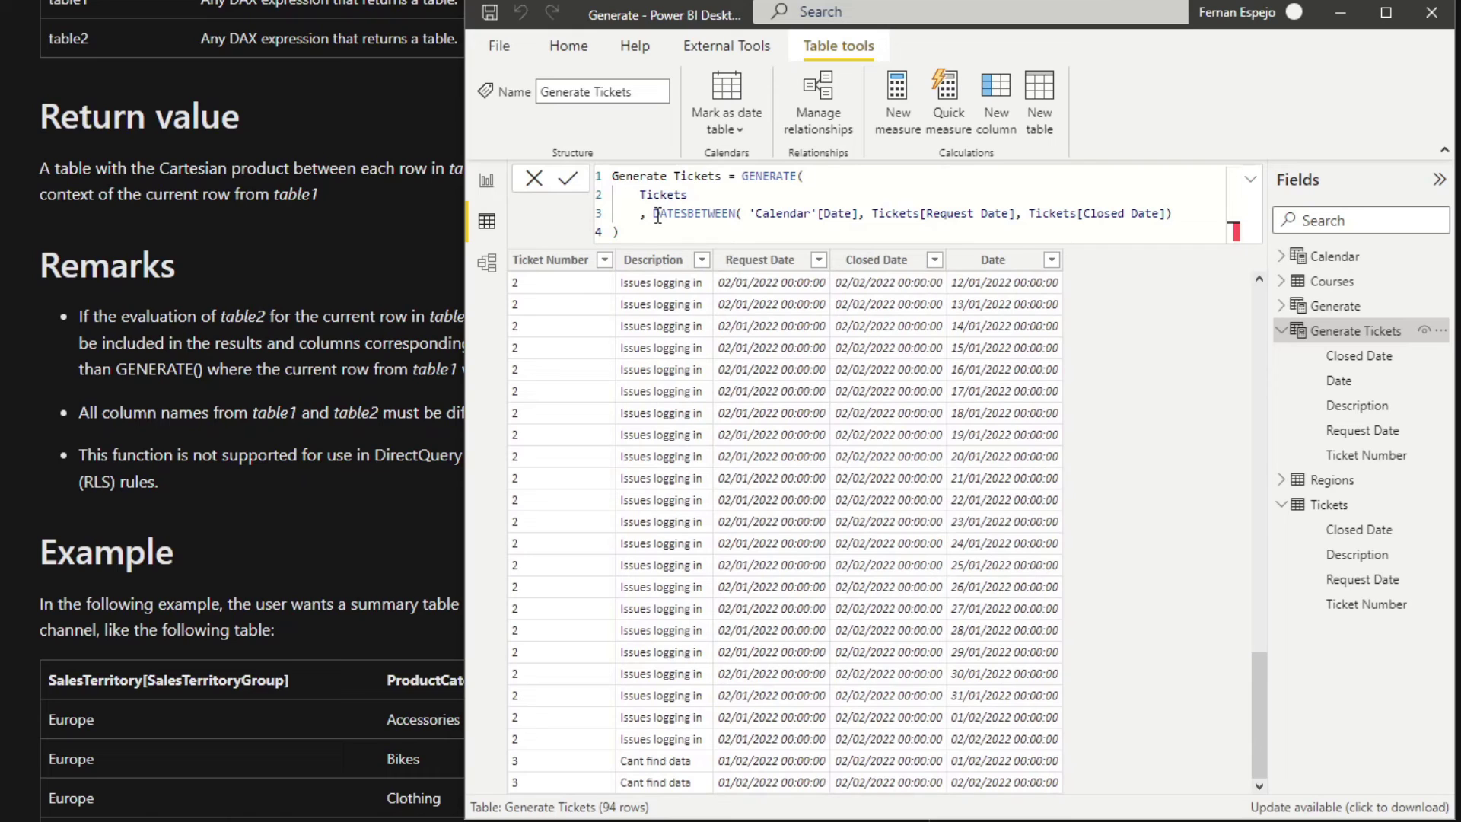
left_click_drag(655, 215, 1173, 214)
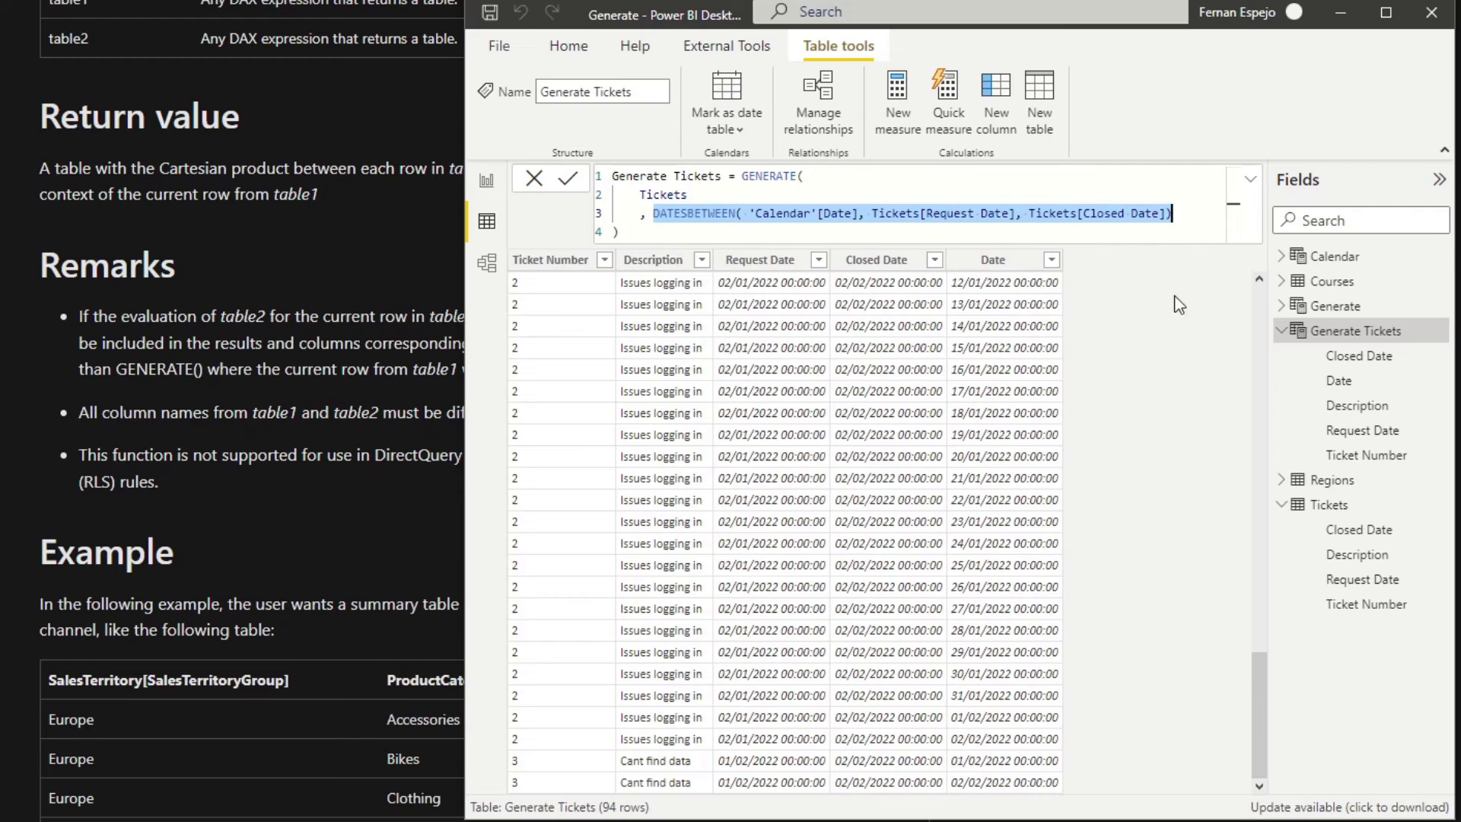
left_click(1026, 427)
left_click(1176, 210)
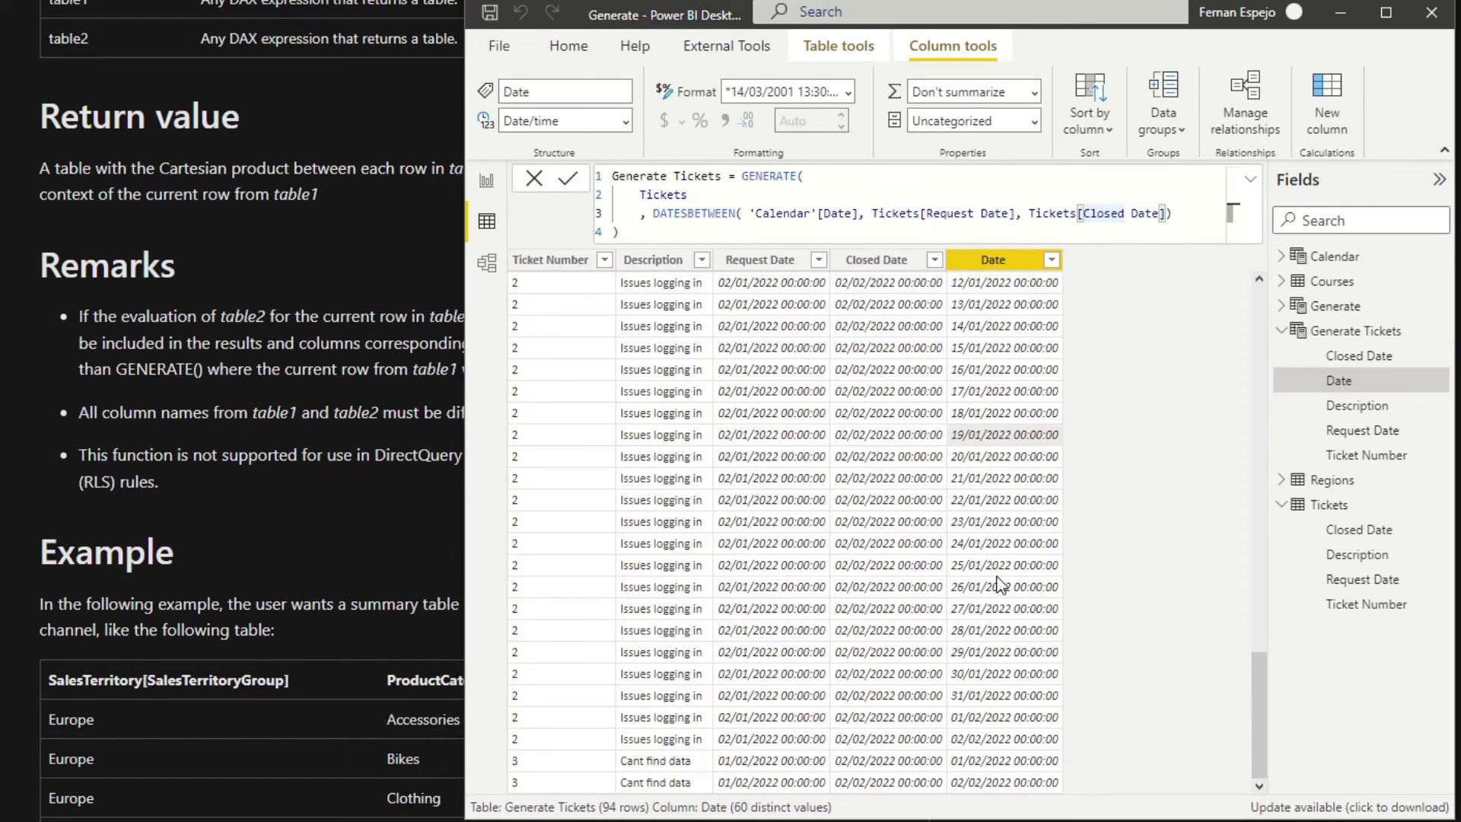
left_click(880, 619)
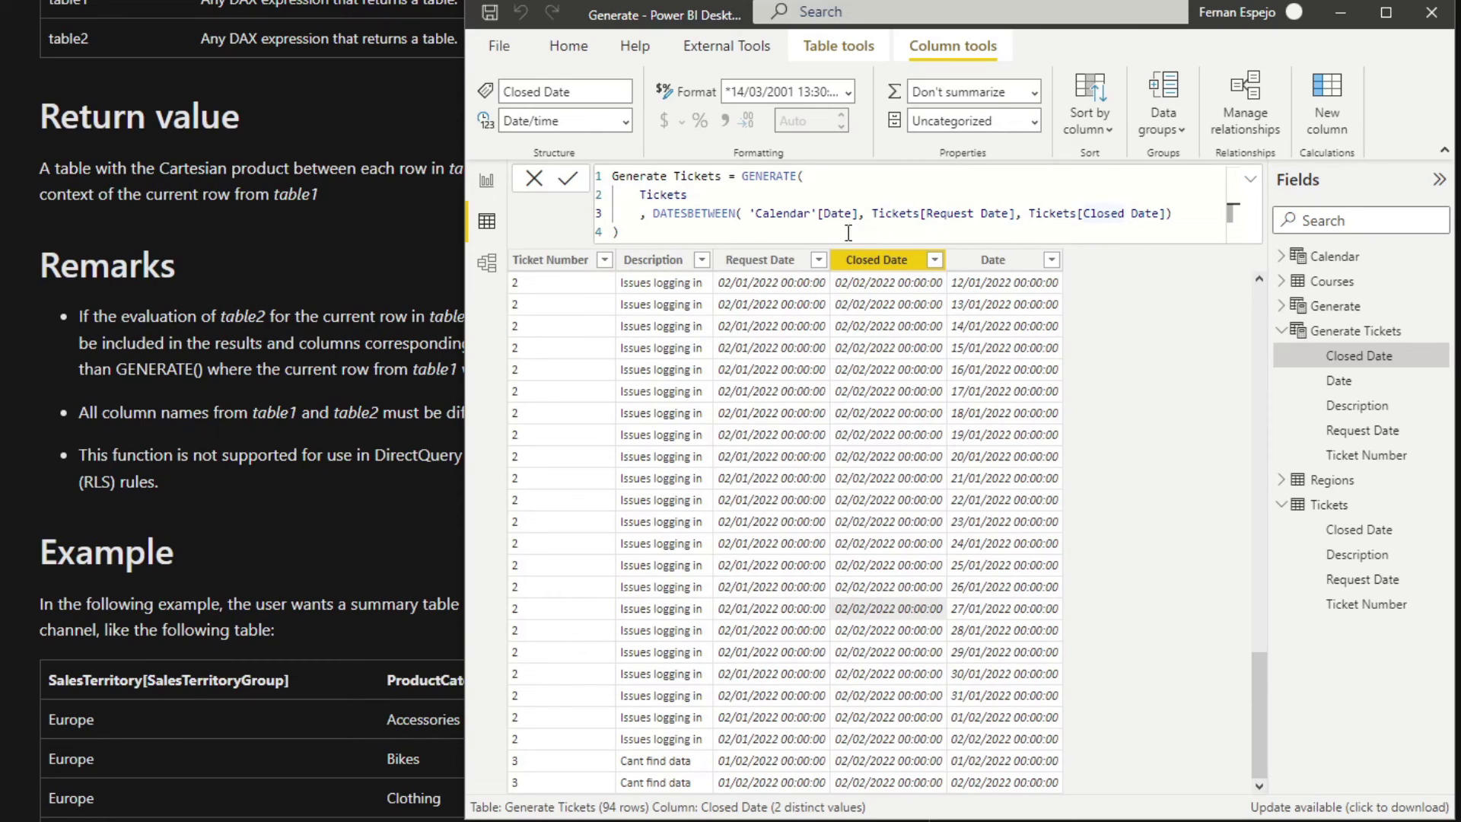
- Change the Generate Tickets formula from GENERATE to GENERATEALL and apply it
left_click(799, 176)
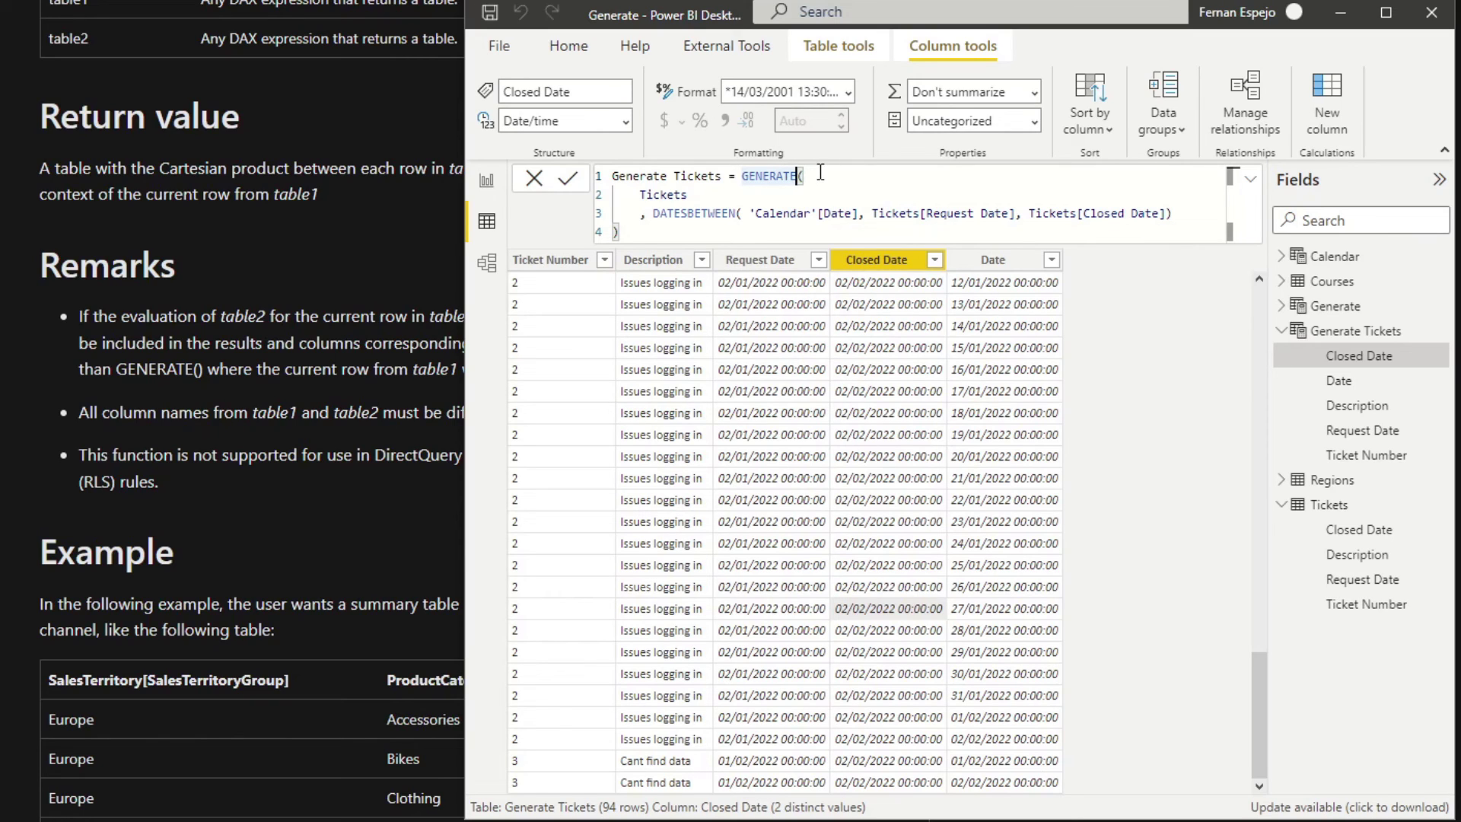
type("ALL")
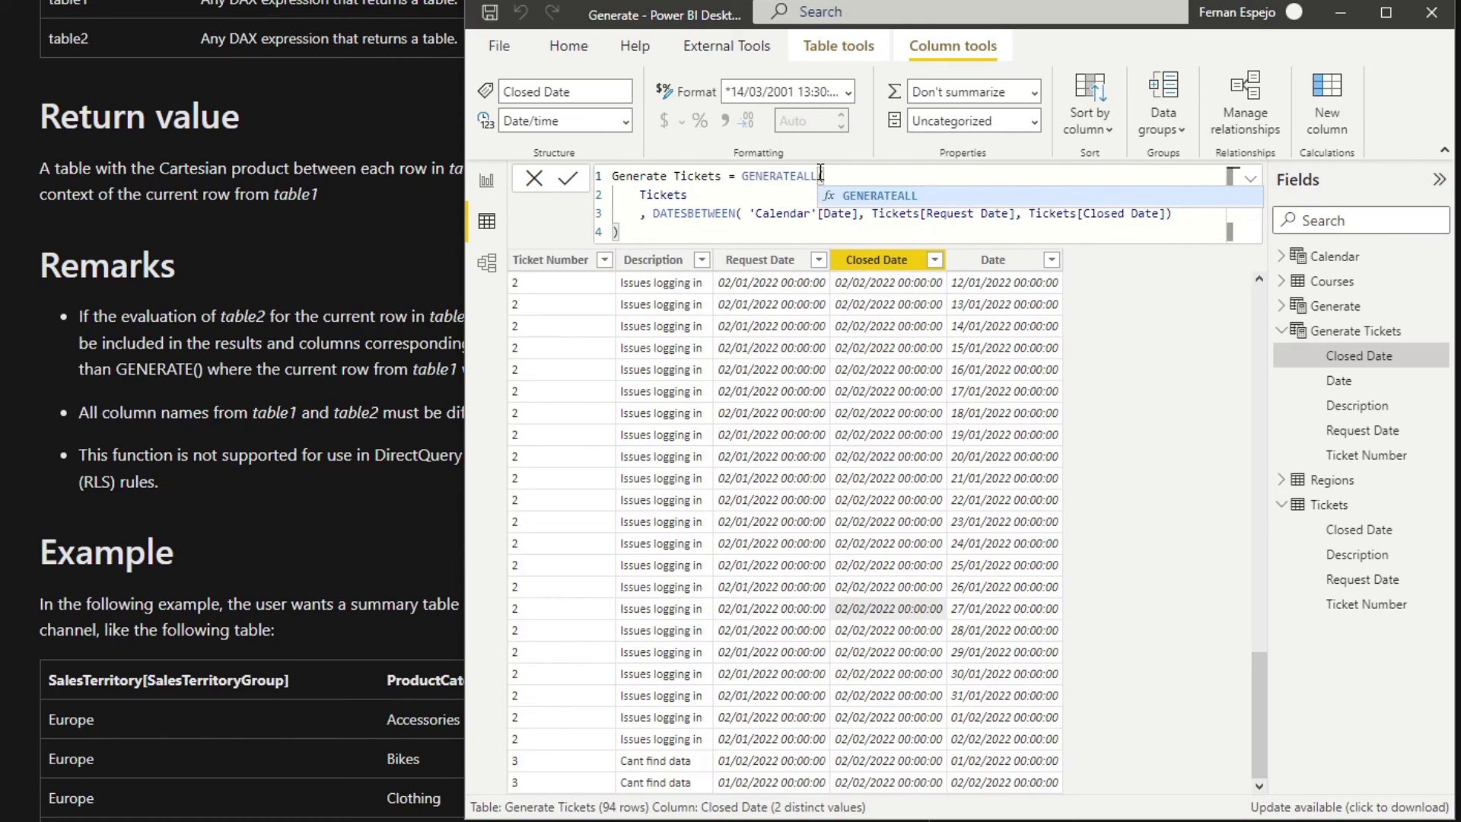
left_click(795, 220)
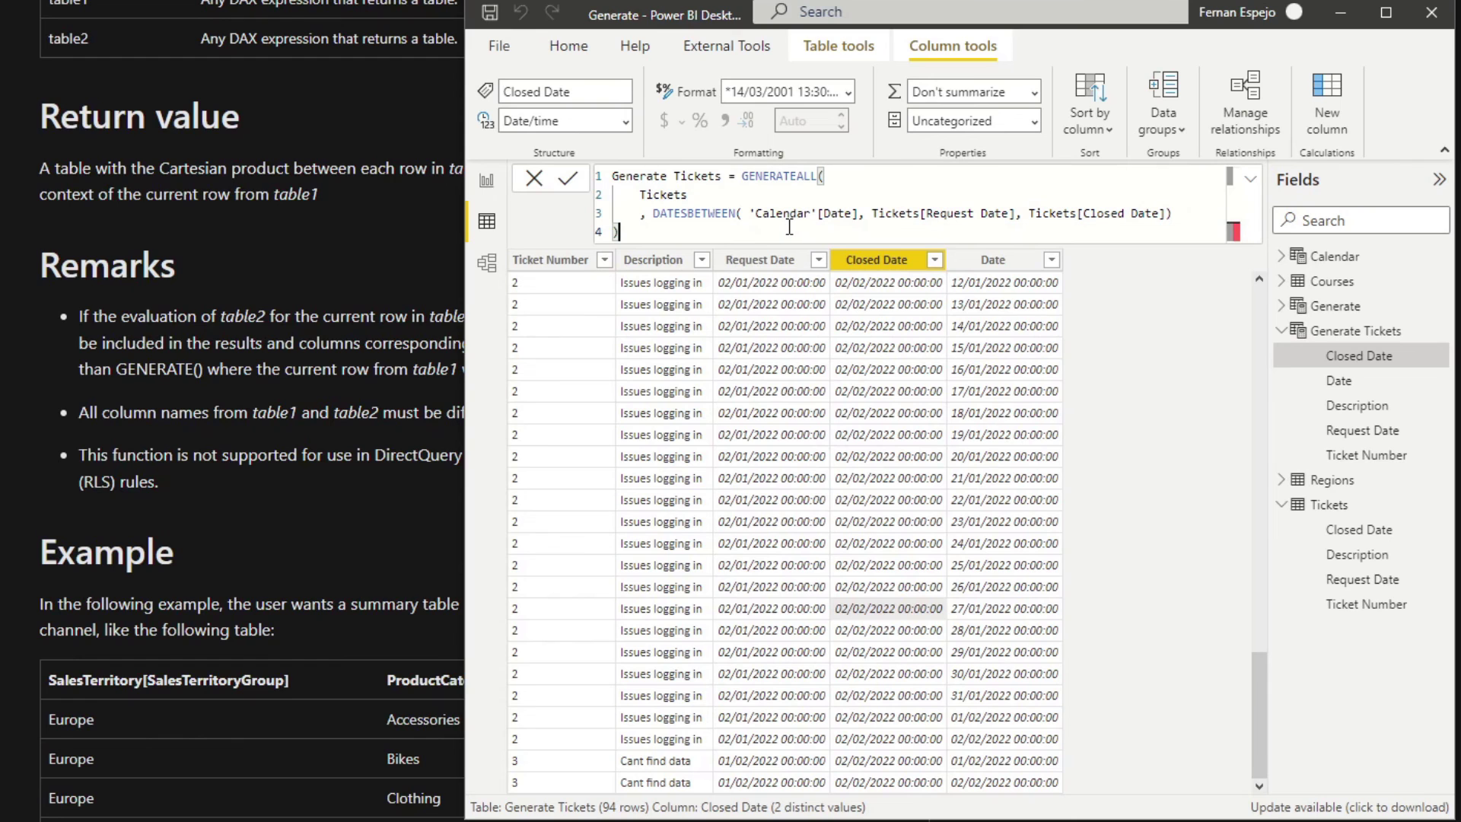
key("Return")
- Check that ticket 4 'Pay related questions' now appears with a blank Date among 95 rows
scroll(845, 410, "down", 3)
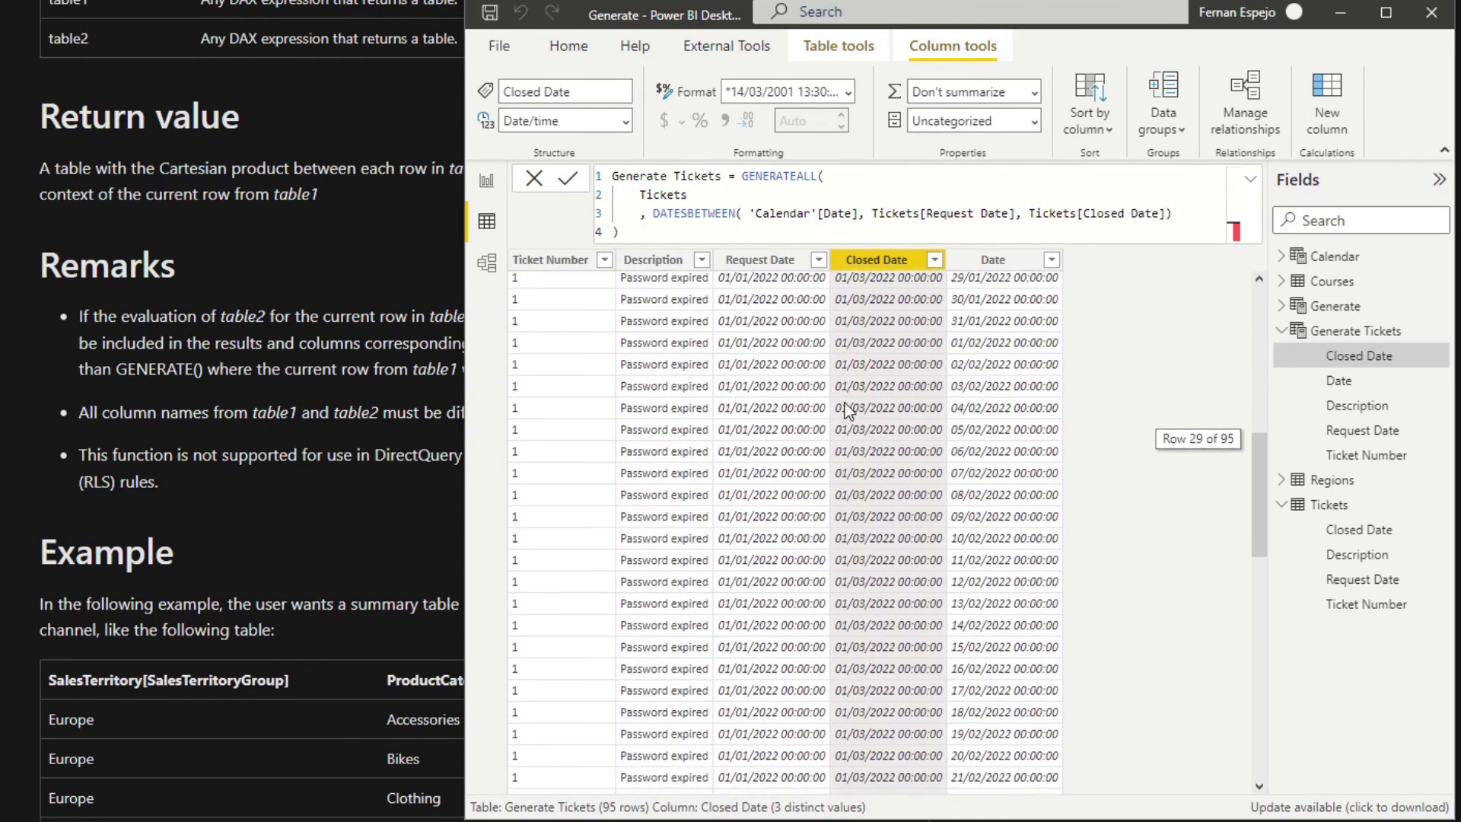
scroll(845, 409, "down", 10)
scroll(848, 411, "down", 3)
left_click(665, 787)
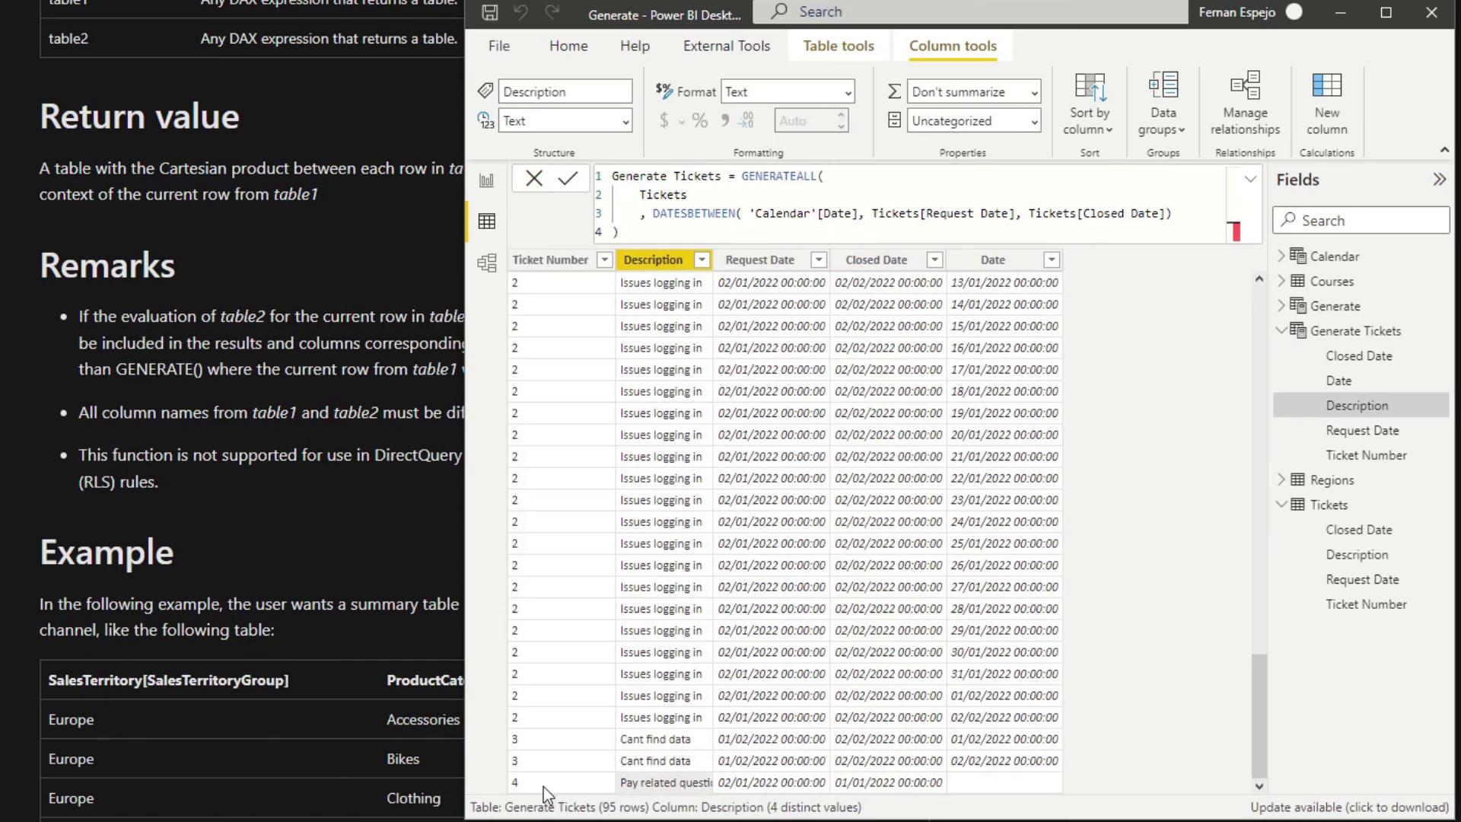
left_click(533, 787)
left_click(679, 781)
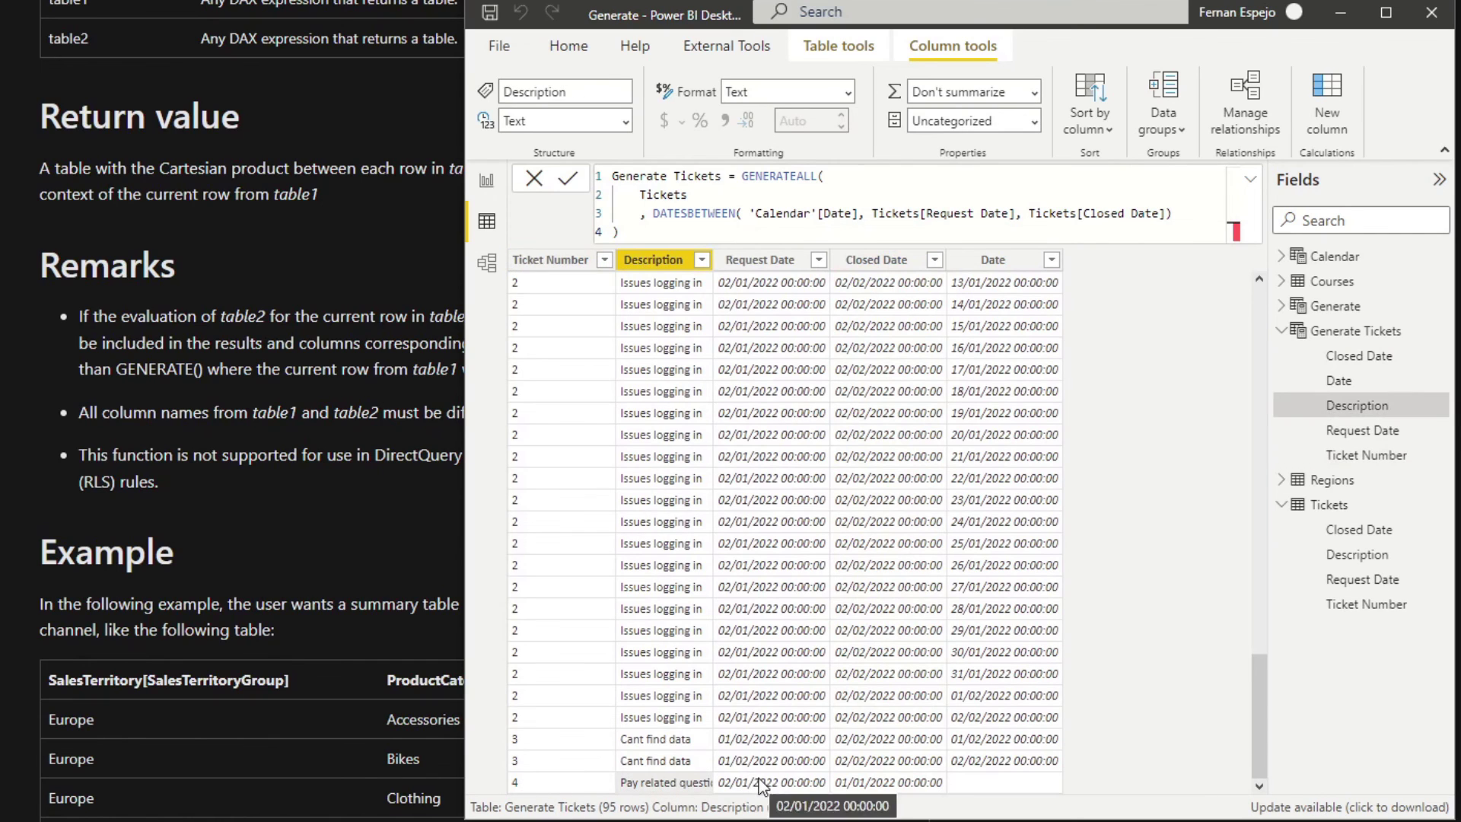
left_click(760, 779)
left_click(866, 784)
left_click(1015, 782)
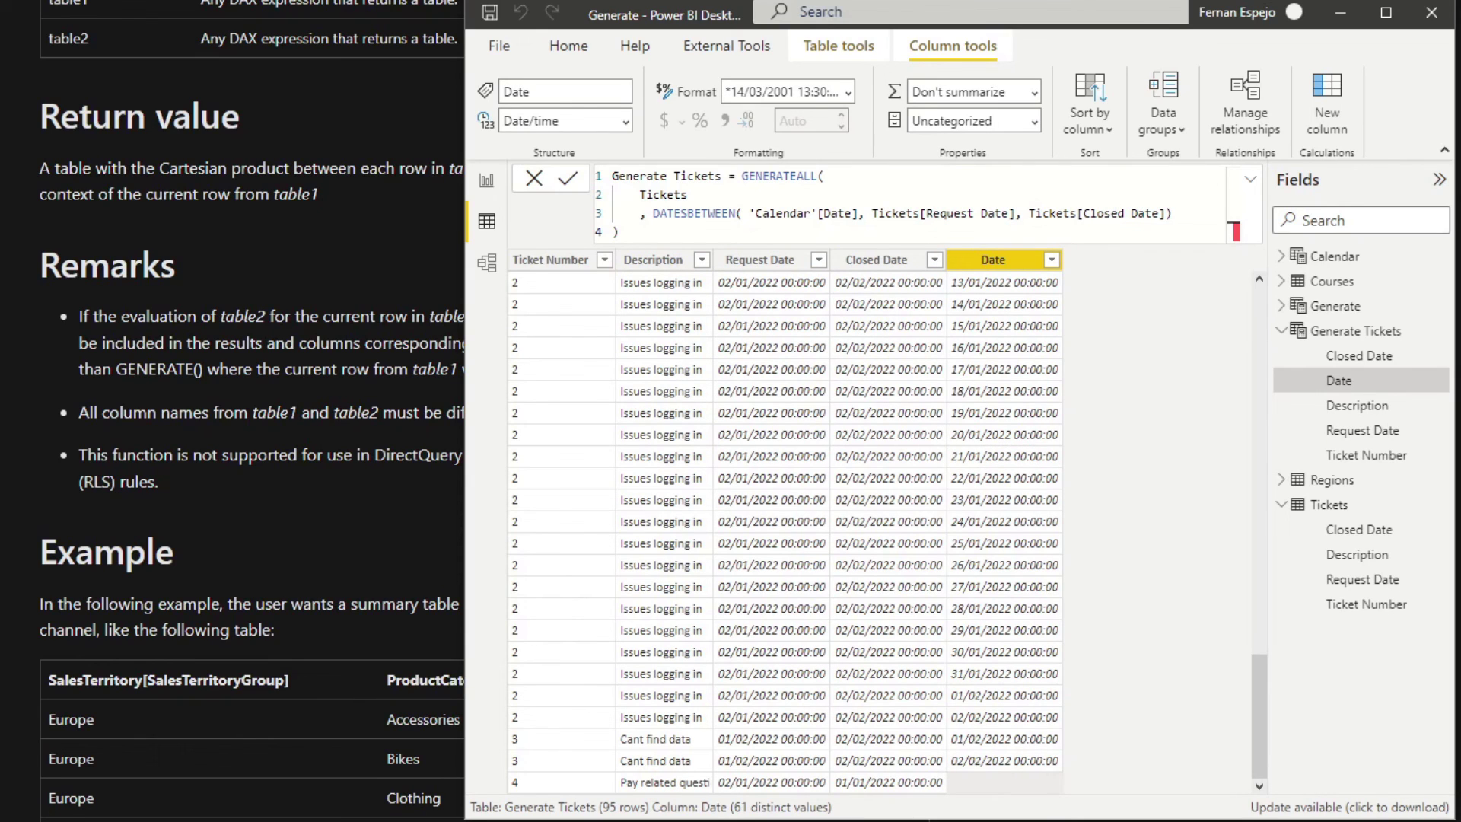
left_click(925, 789)
left_click(807, 796)
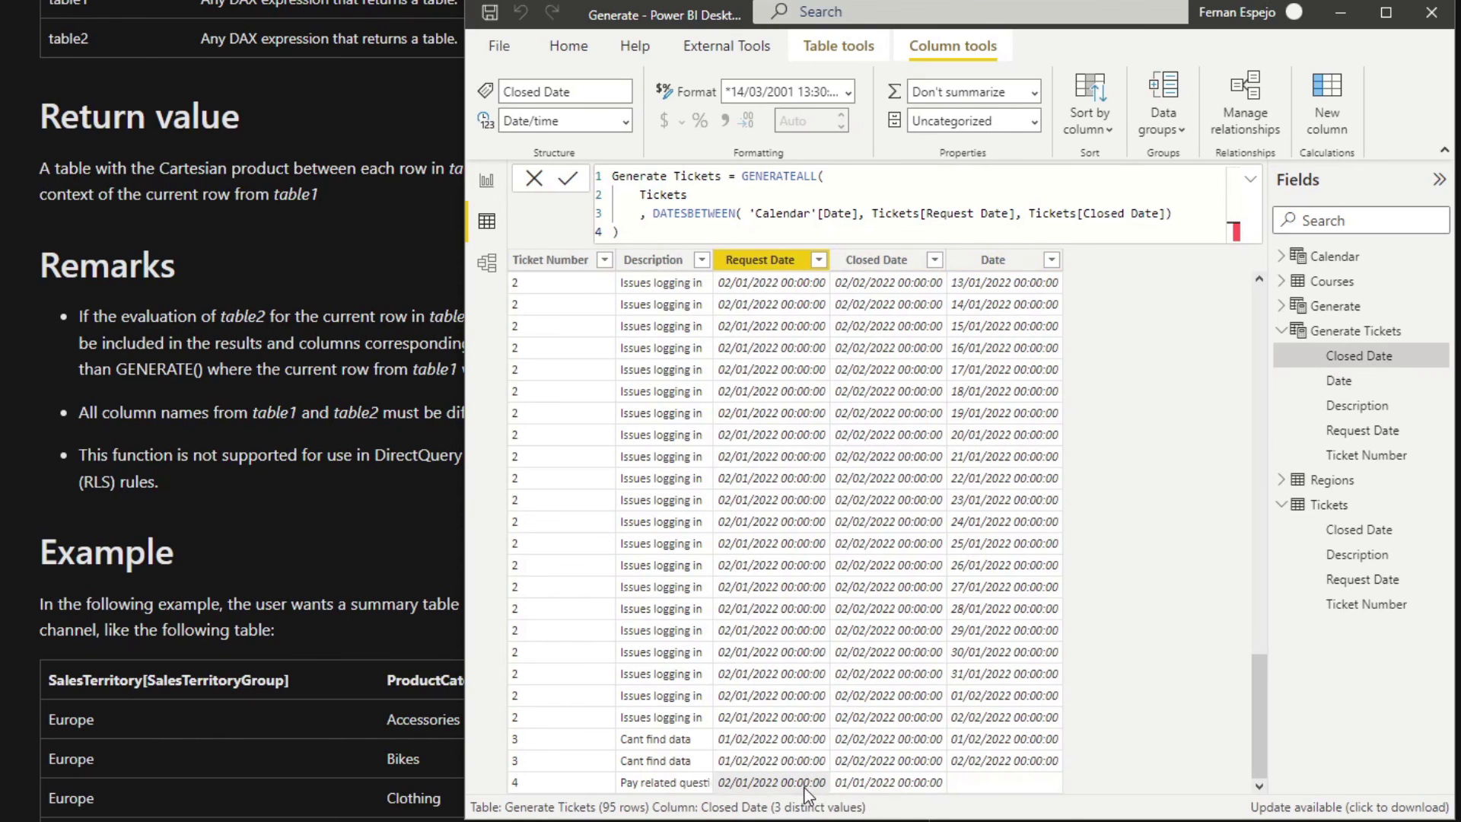
left_click(1000, 793)
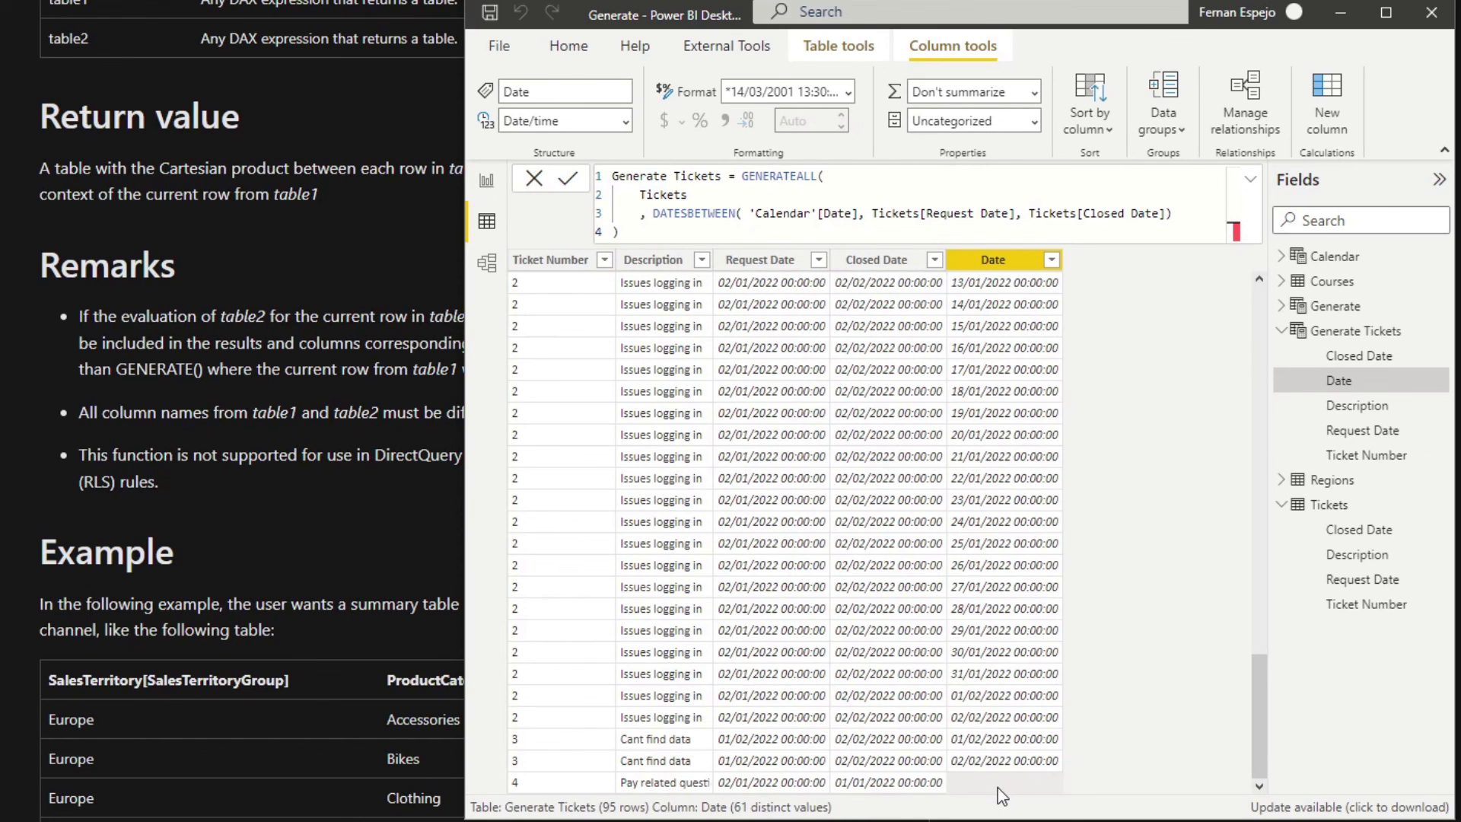